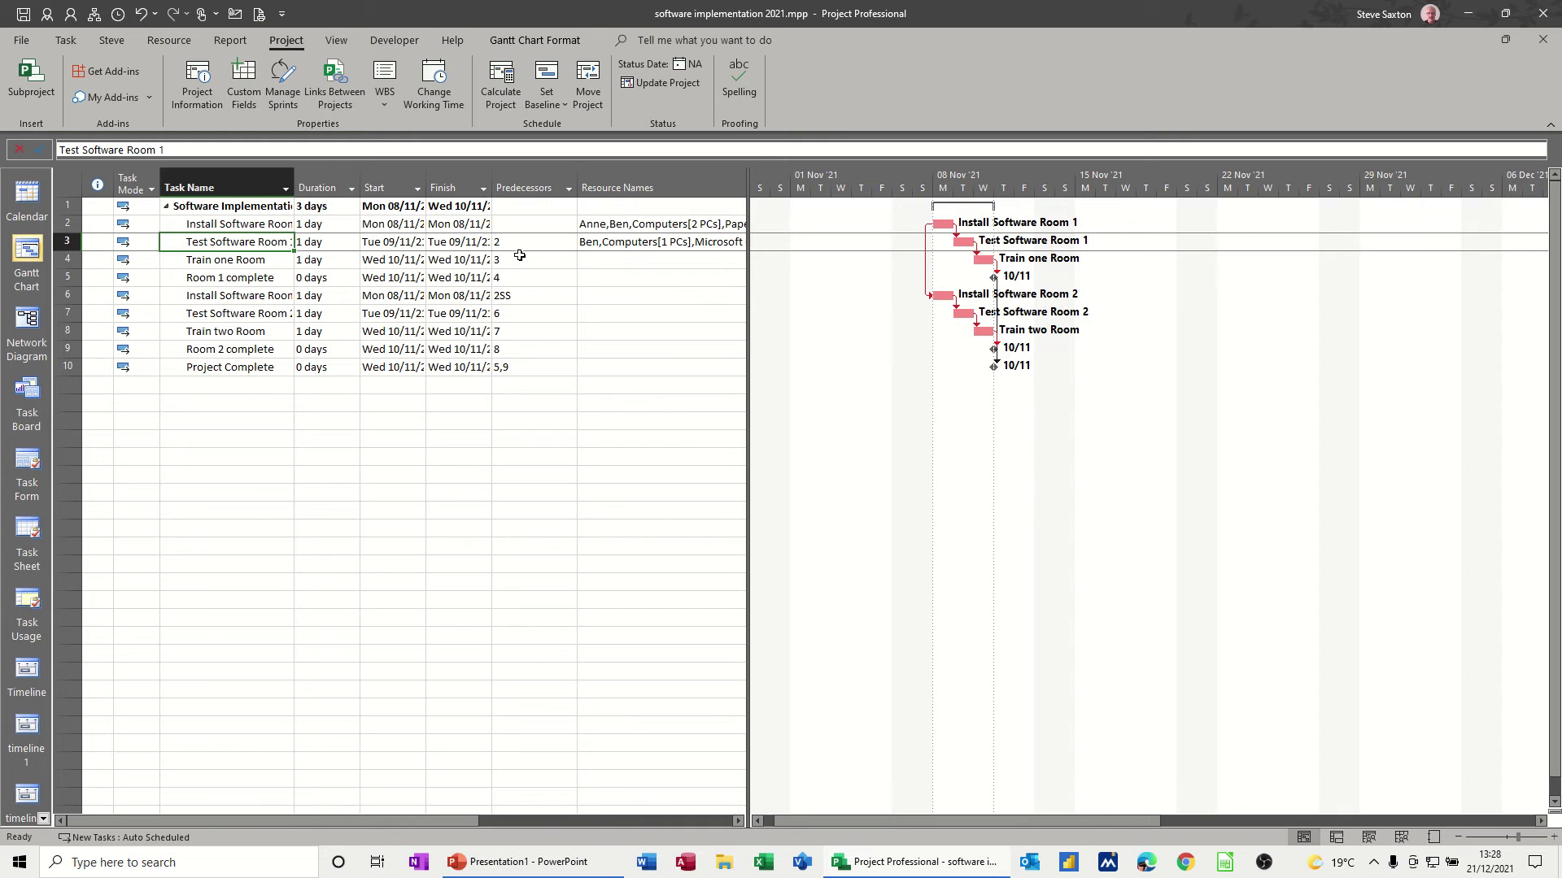
Select the predecessor entries for rows 3–10, the first two resource names, and the Test Software Room 1 task
{"action": "left_click_drag", "start_coordinate": [525, 248], "coordinate": [533, 367]}
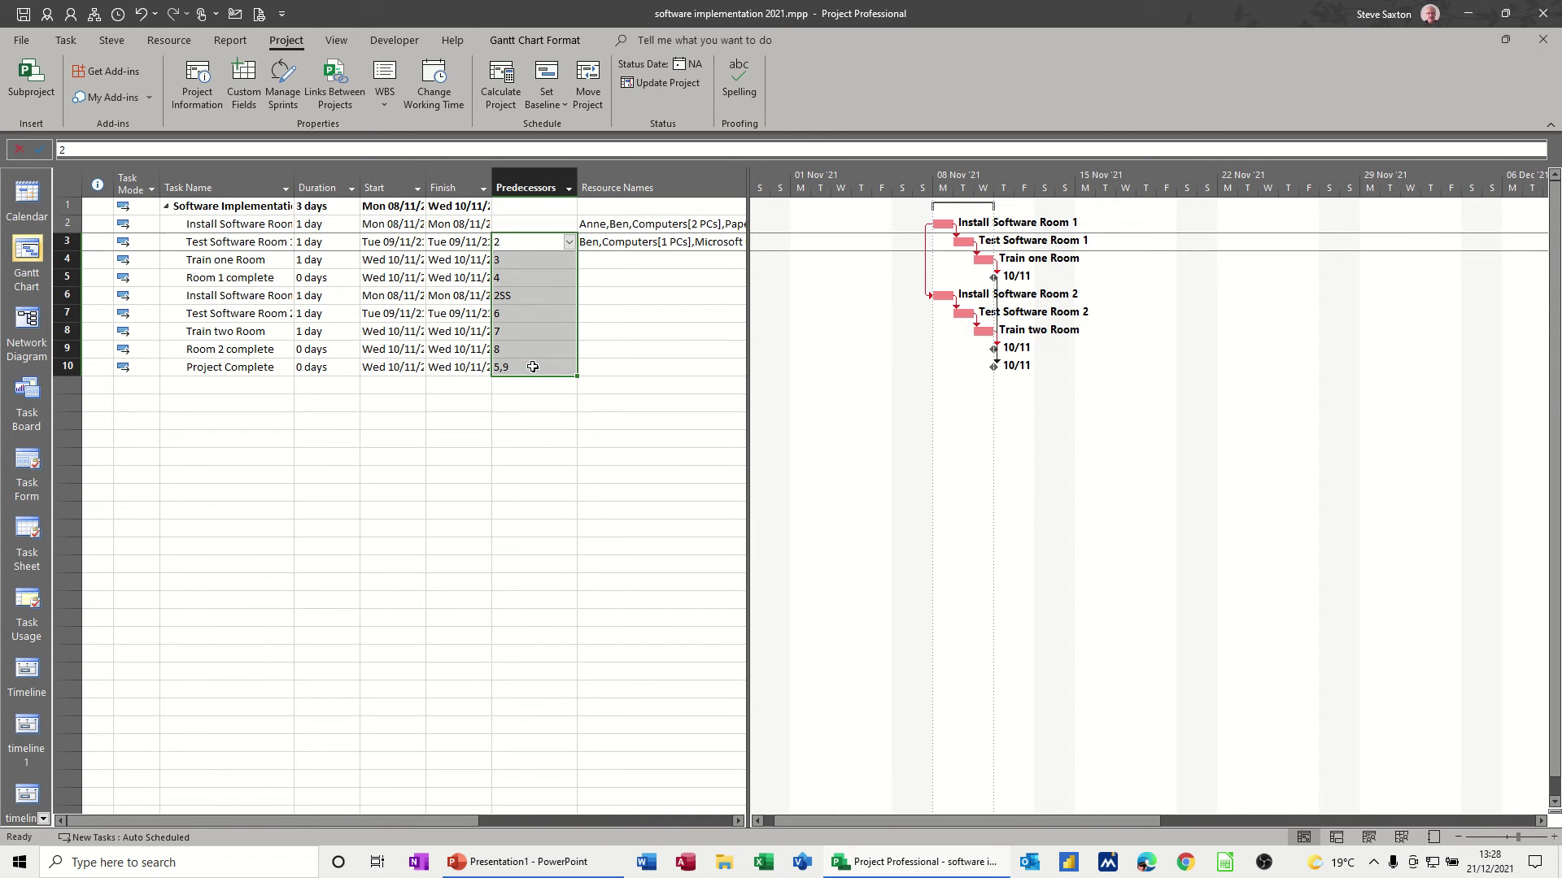
{"action": "left_click_drag", "start_coordinate": [625, 226], "coordinate": [637, 242]}
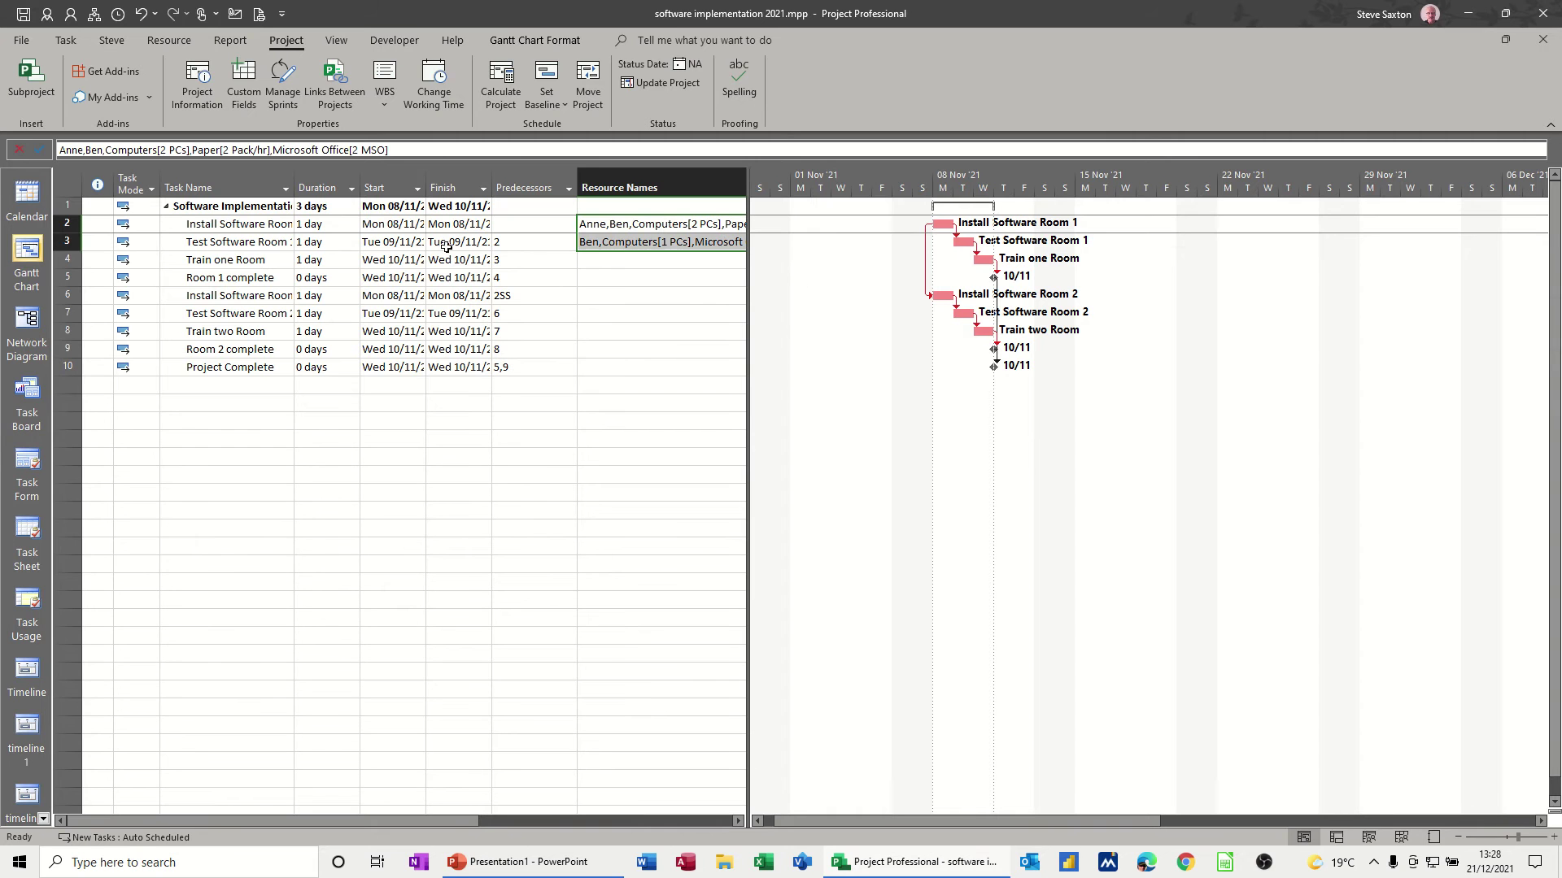
{"action": "left_click", "coordinate": [281, 241]}
Turn Critical Tasks highlighting off and back on in Gantt Chart Format
{"action": "left_click", "coordinate": [532, 41]}
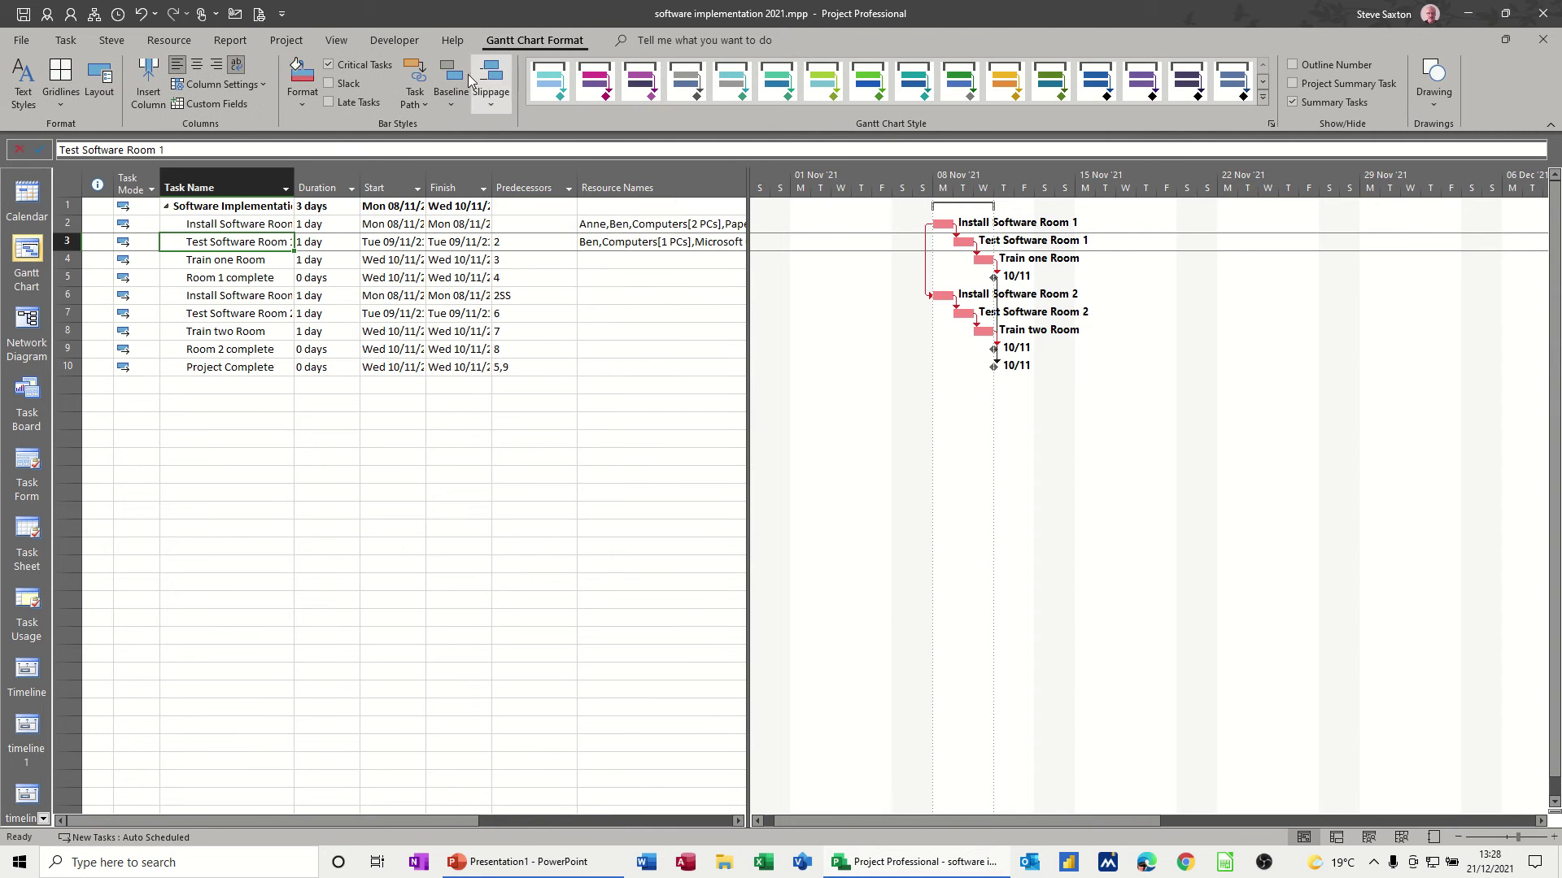
{"action": "left_click", "coordinate": [330, 65]}
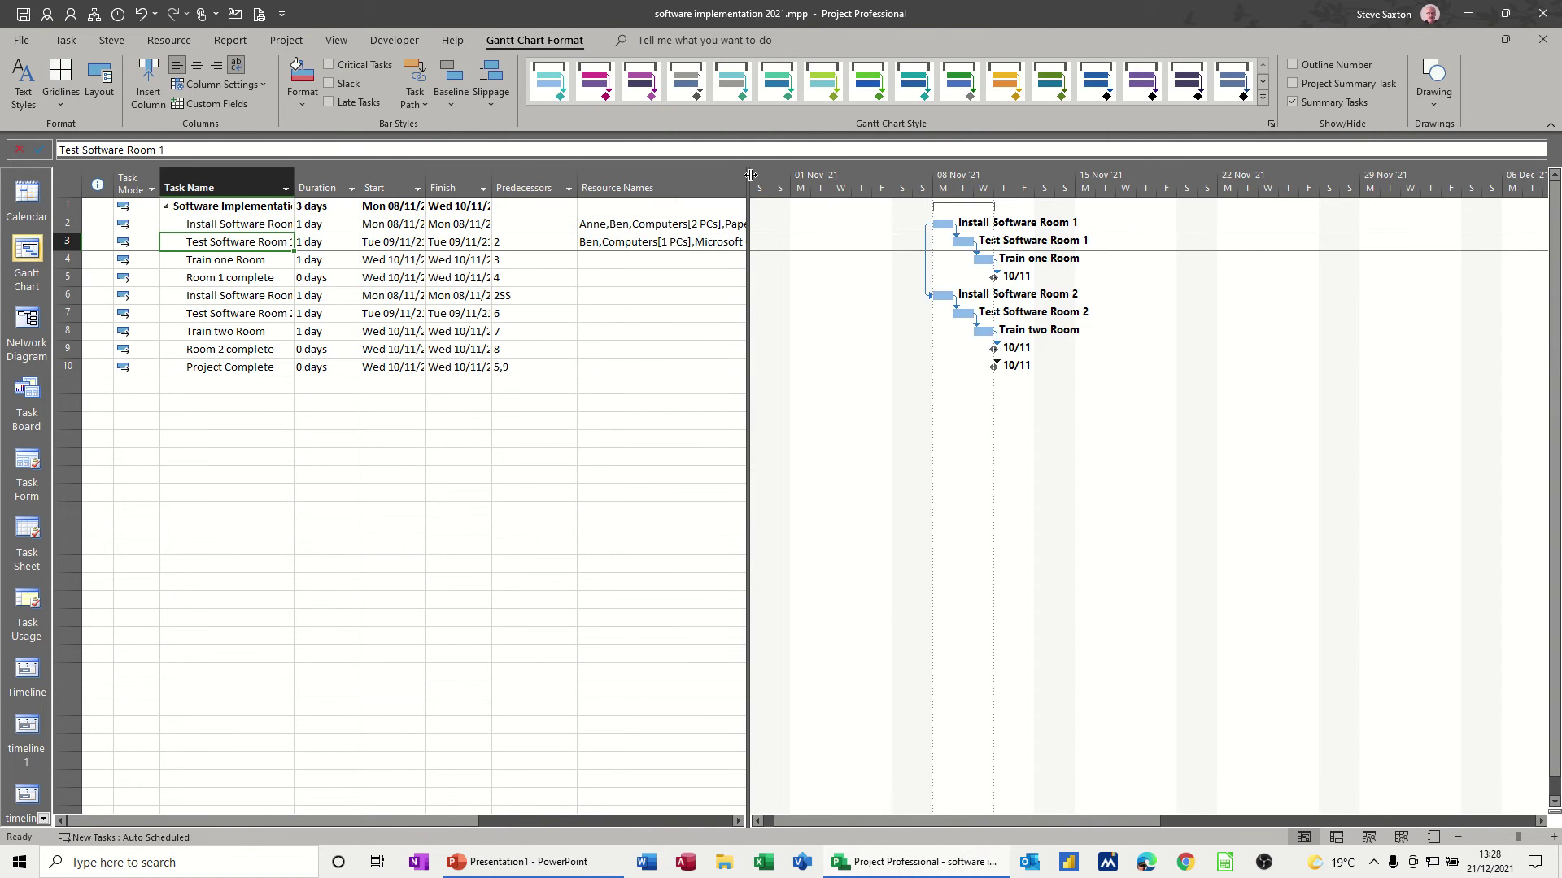
{"action": "left_click", "coordinate": [330, 65]}
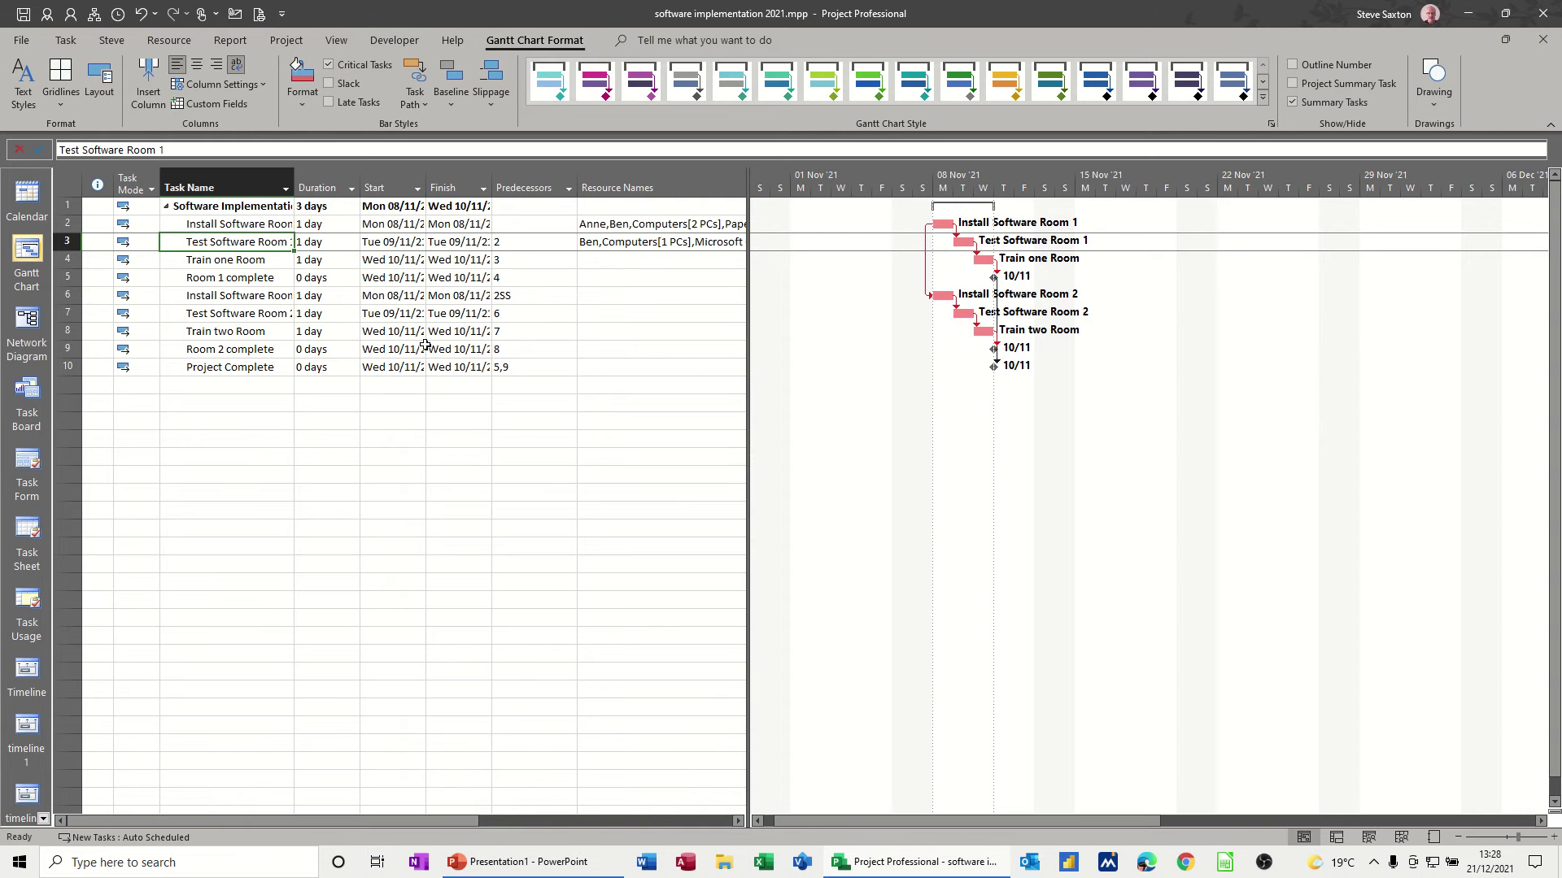
View the resource rates on the Resource Sheet, then return to the Gantt Chart
{"action": "left_click", "coordinate": [1400, 838]}
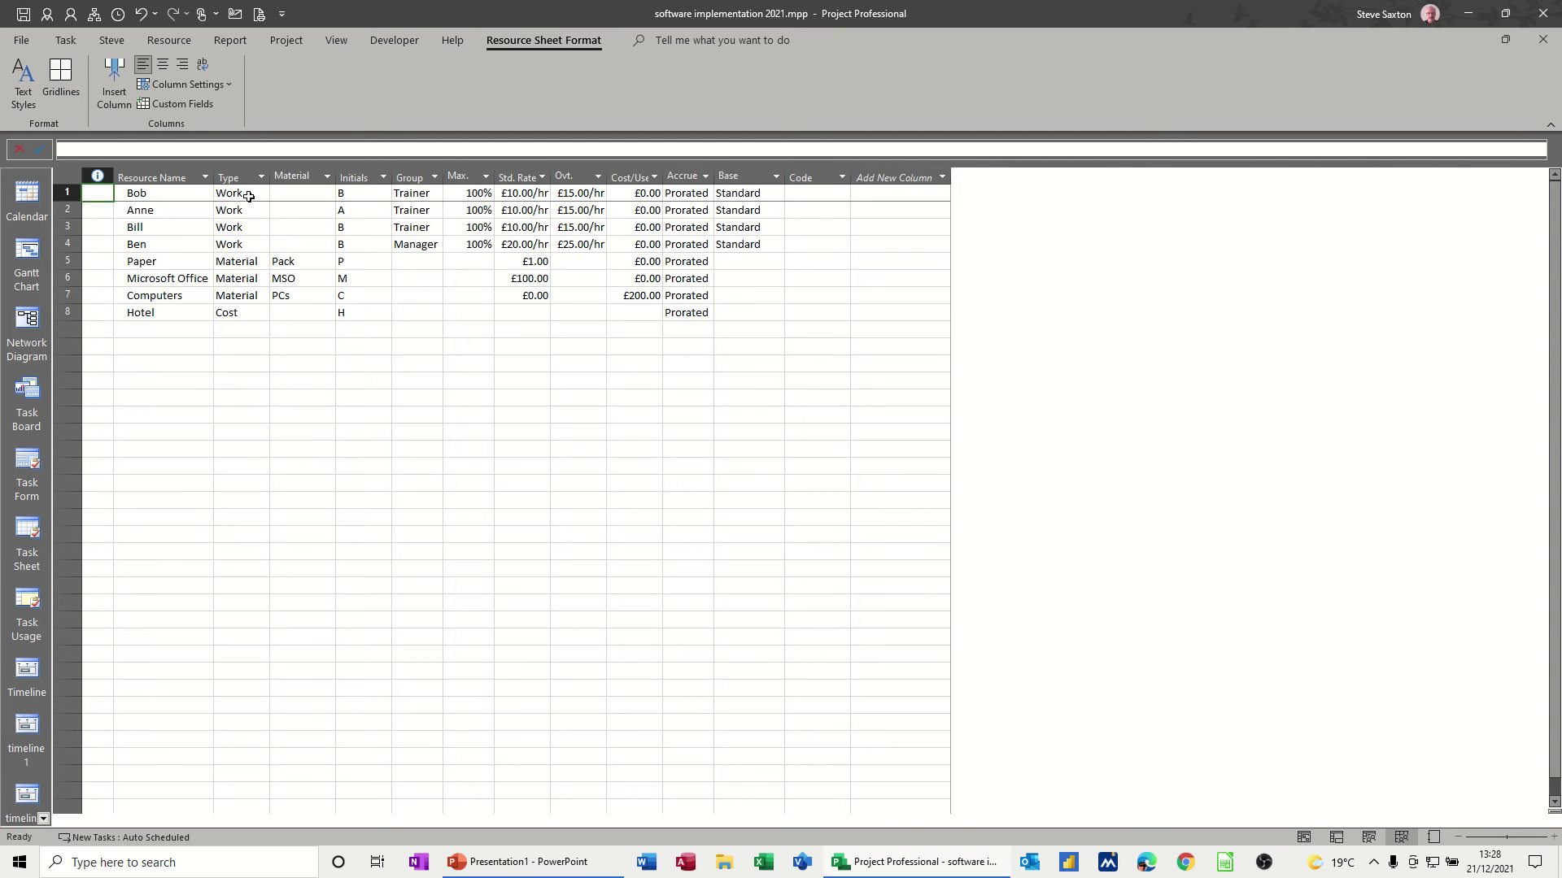
{"action": "left_click", "coordinate": [27, 267]}
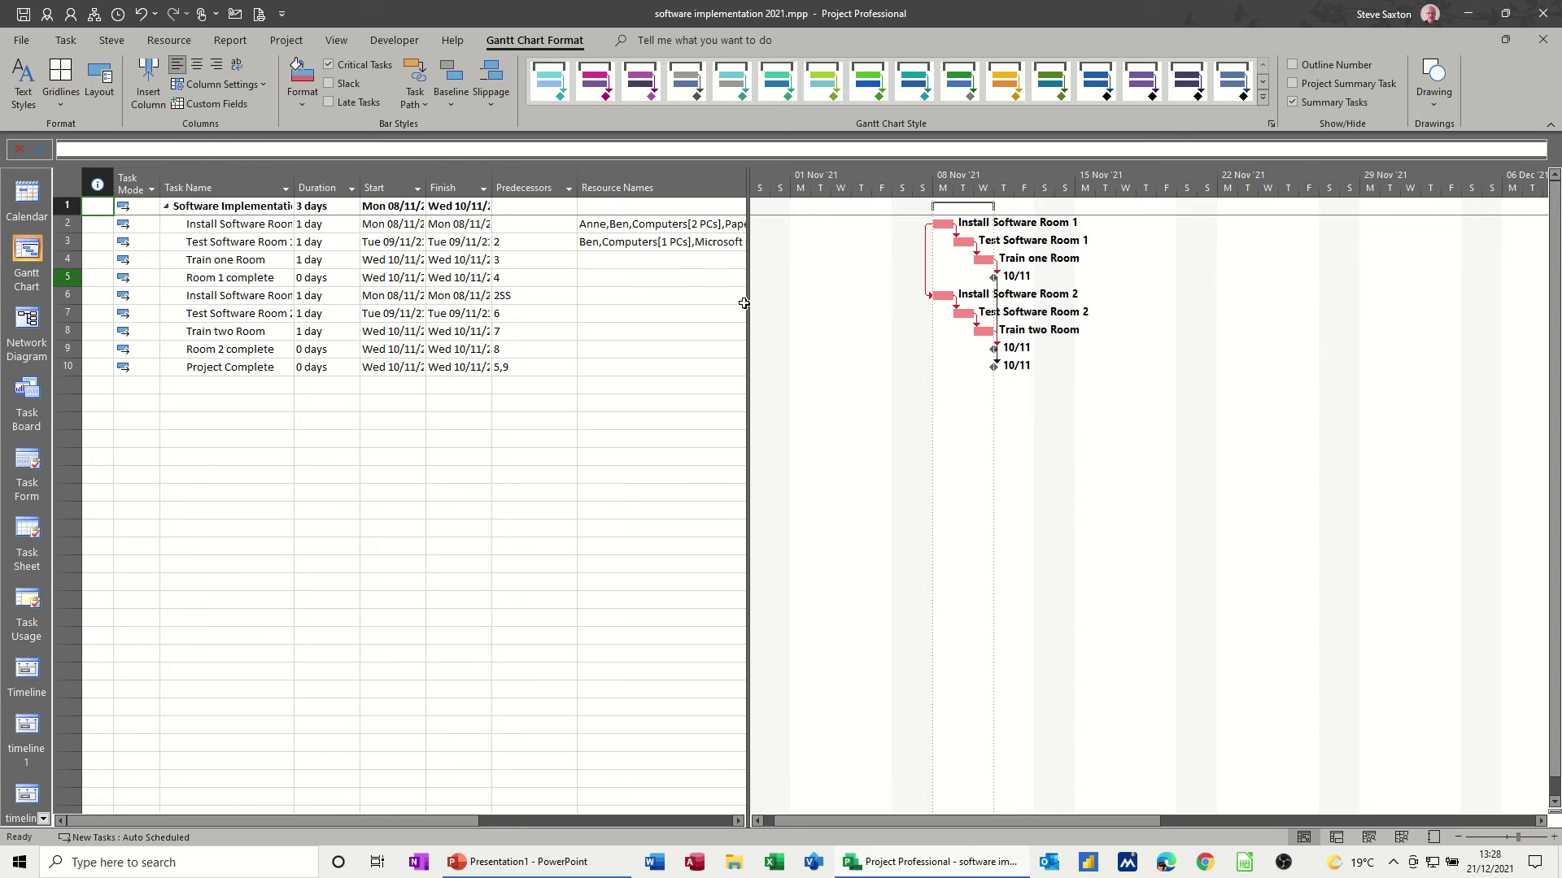
Narrow the task table to end at Predecessors so the chart reaches December
{"action": "left_click_drag", "start_coordinate": [745, 305], "coordinate": [541, 363]}
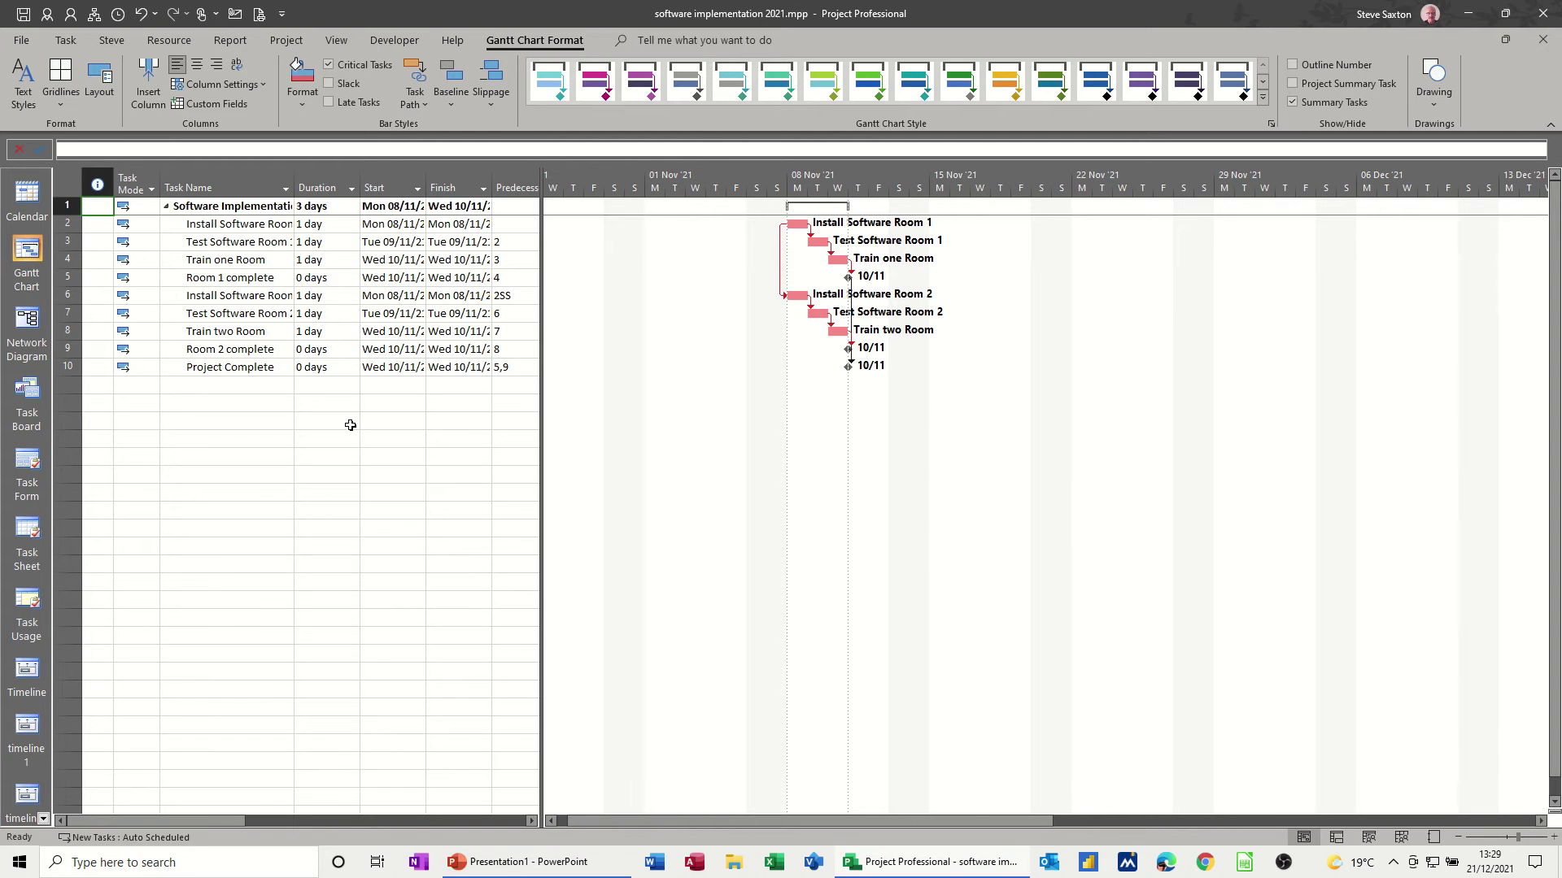
With Install Software Room 2 selected, open Set Baseline and keep the default Baseline
{"action": "left_click", "coordinate": [257, 297]}
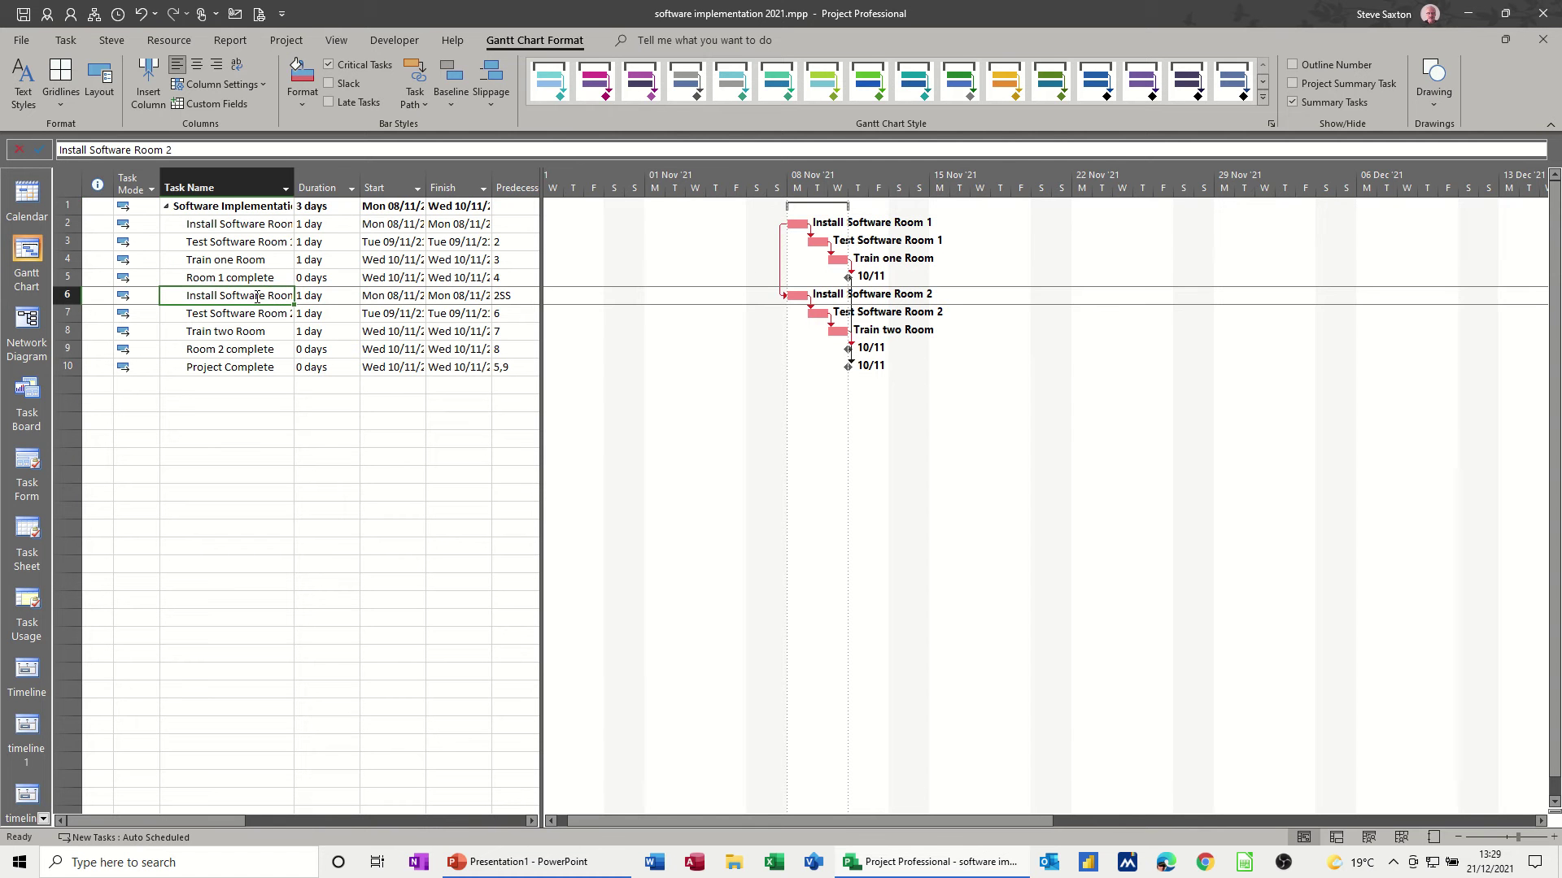
{"action": "left_click", "coordinate": [291, 45]}
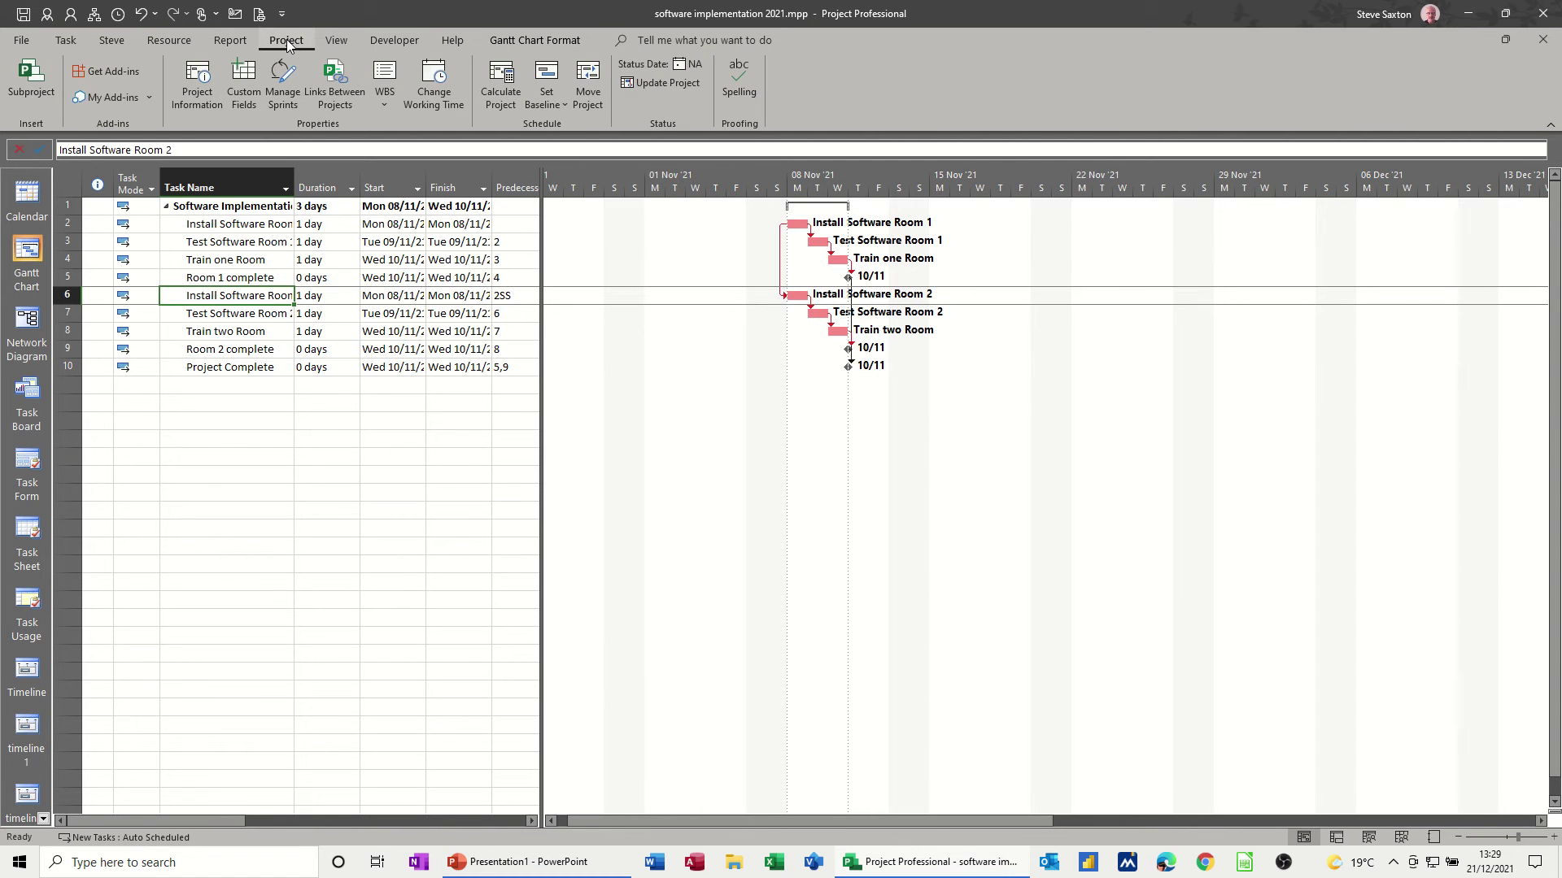
{"action": "left_click", "coordinate": [561, 104]}
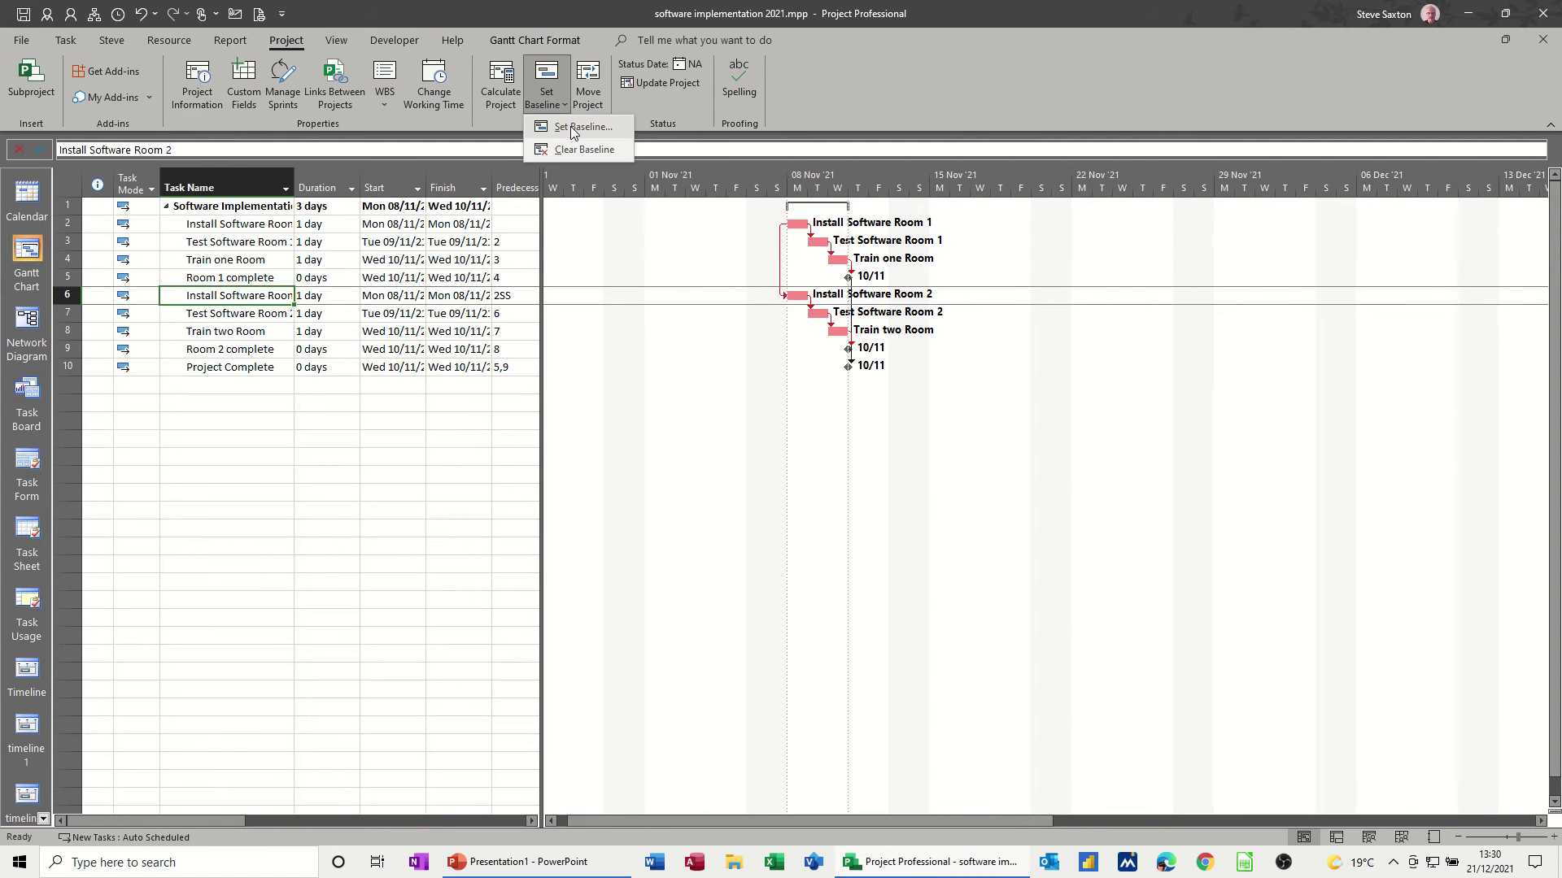
{"action": "left_click", "coordinate": [578, 127]}
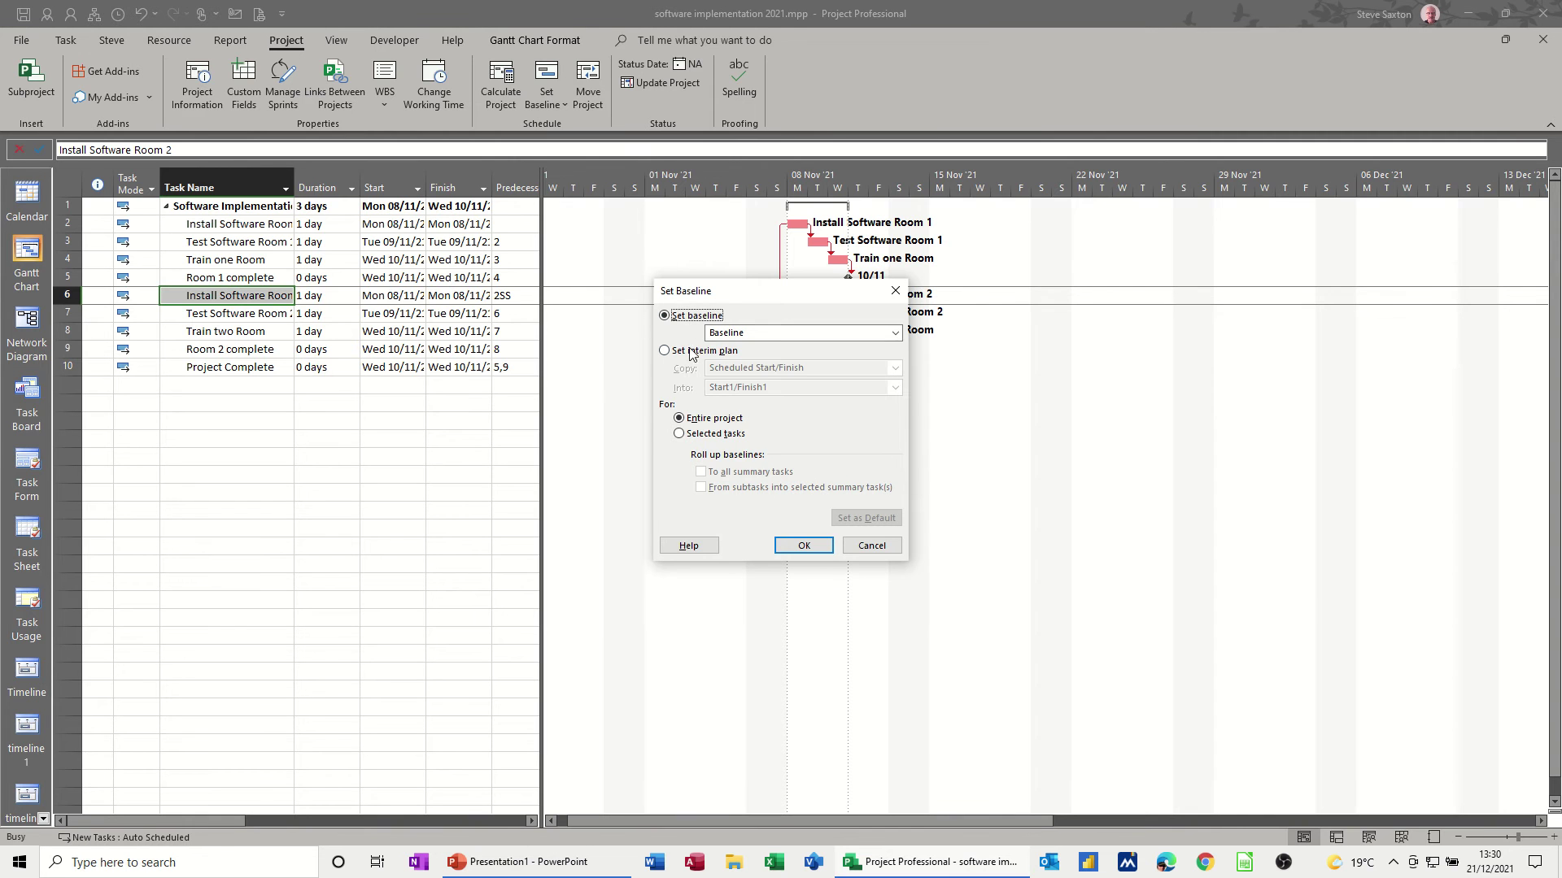
{"action": "left_click", "coordinate": [760, 333]}
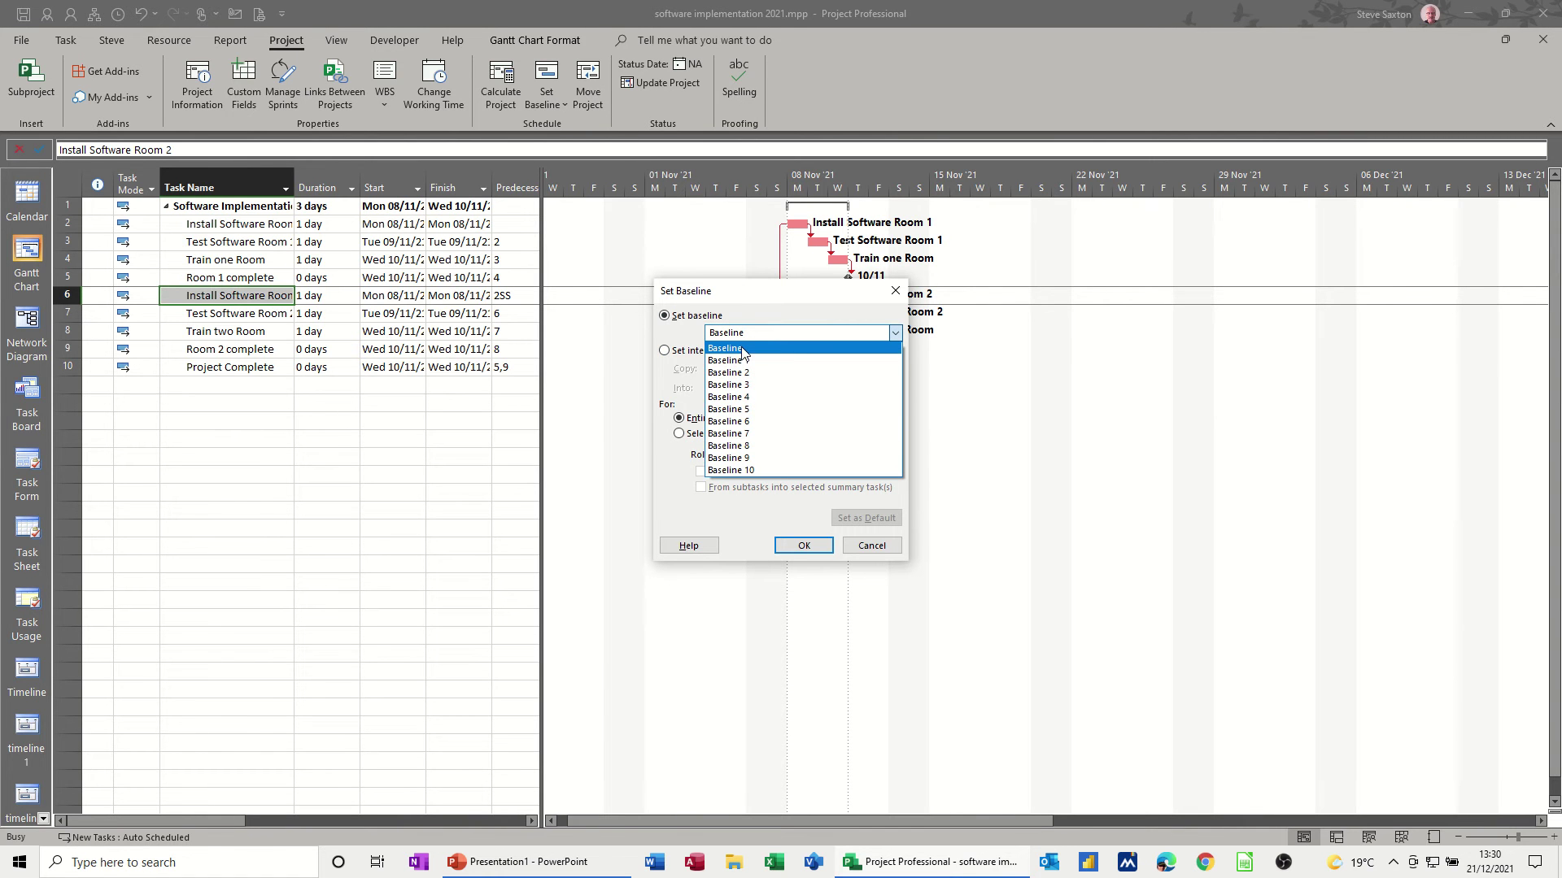
{"action": "left_click", "coordinate": [758, 299]}
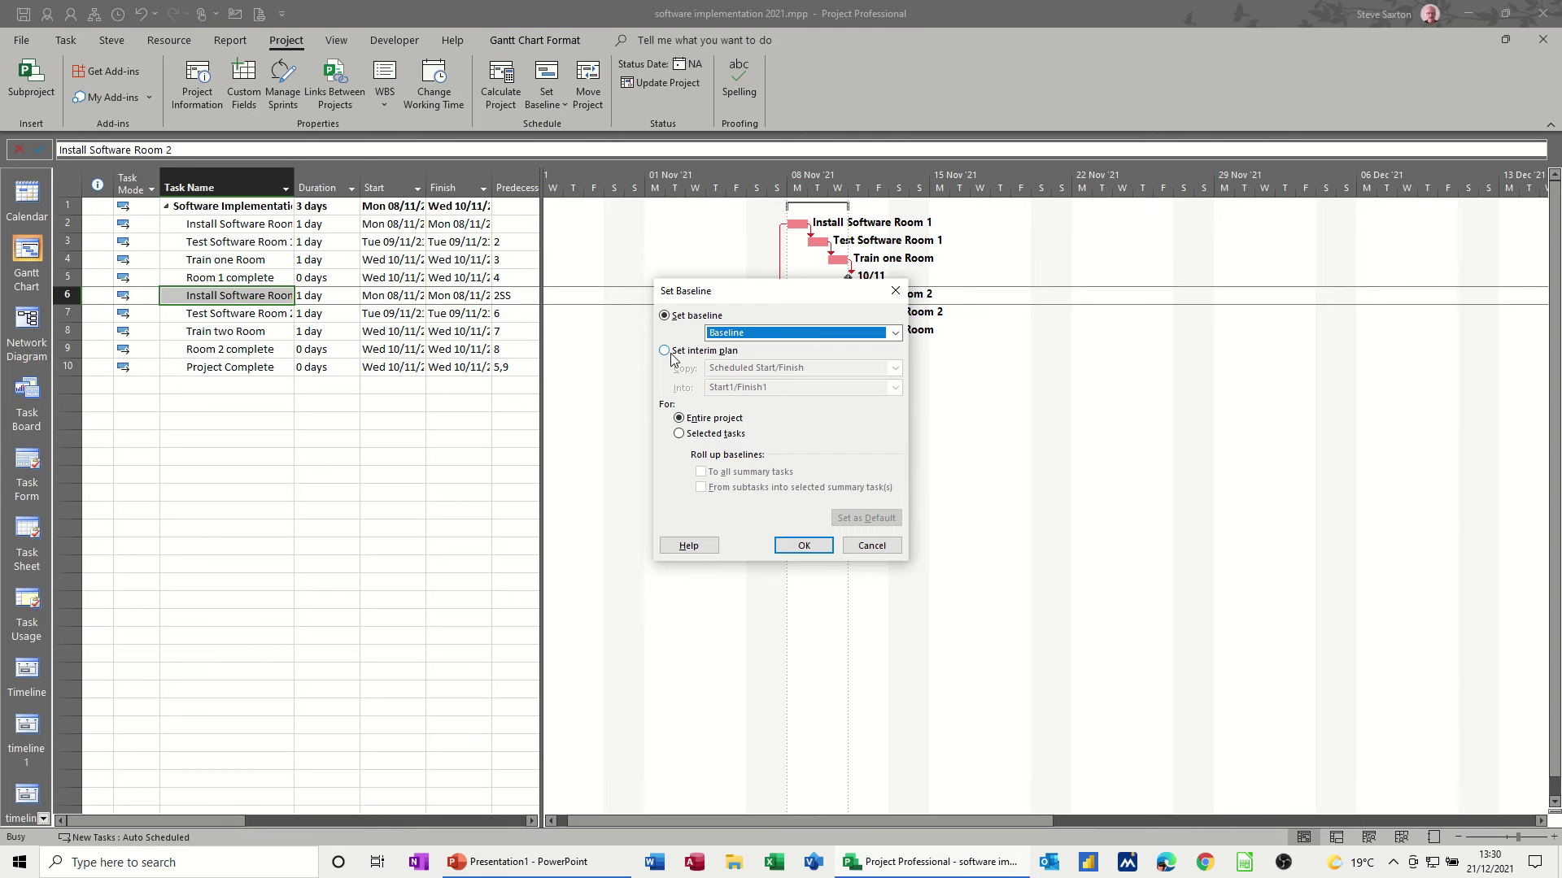
Review the interim plan options, Scheduled Start/Finish into Start1/Finish1, then return to saving a baseline
{"action": "left_click", "coordinate": [666, 352]}
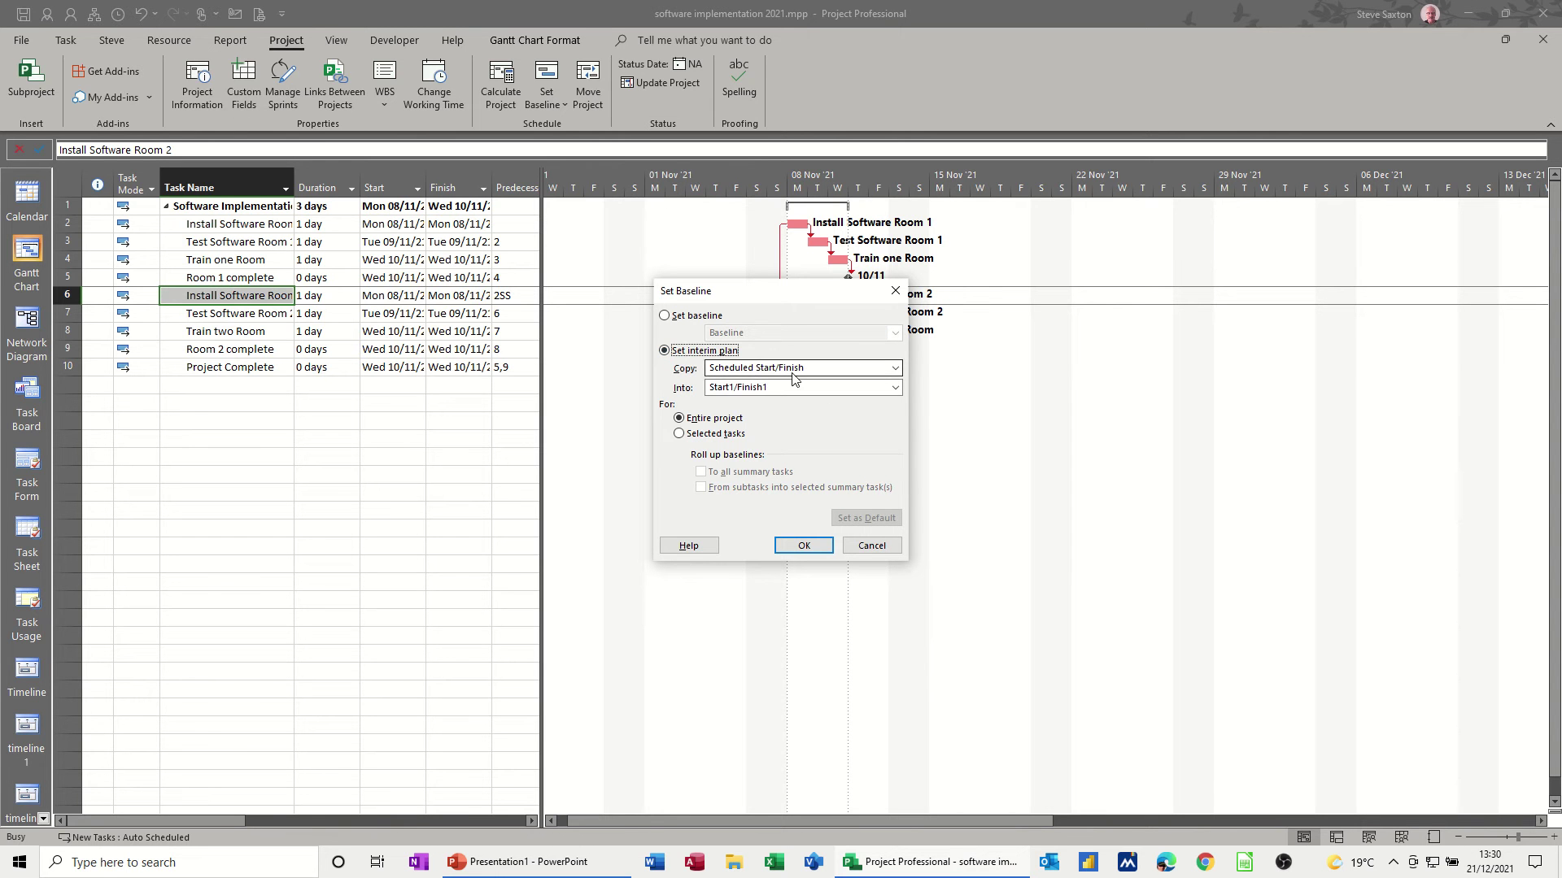
{"action": "left_click", "coordinate": [854, 370]}
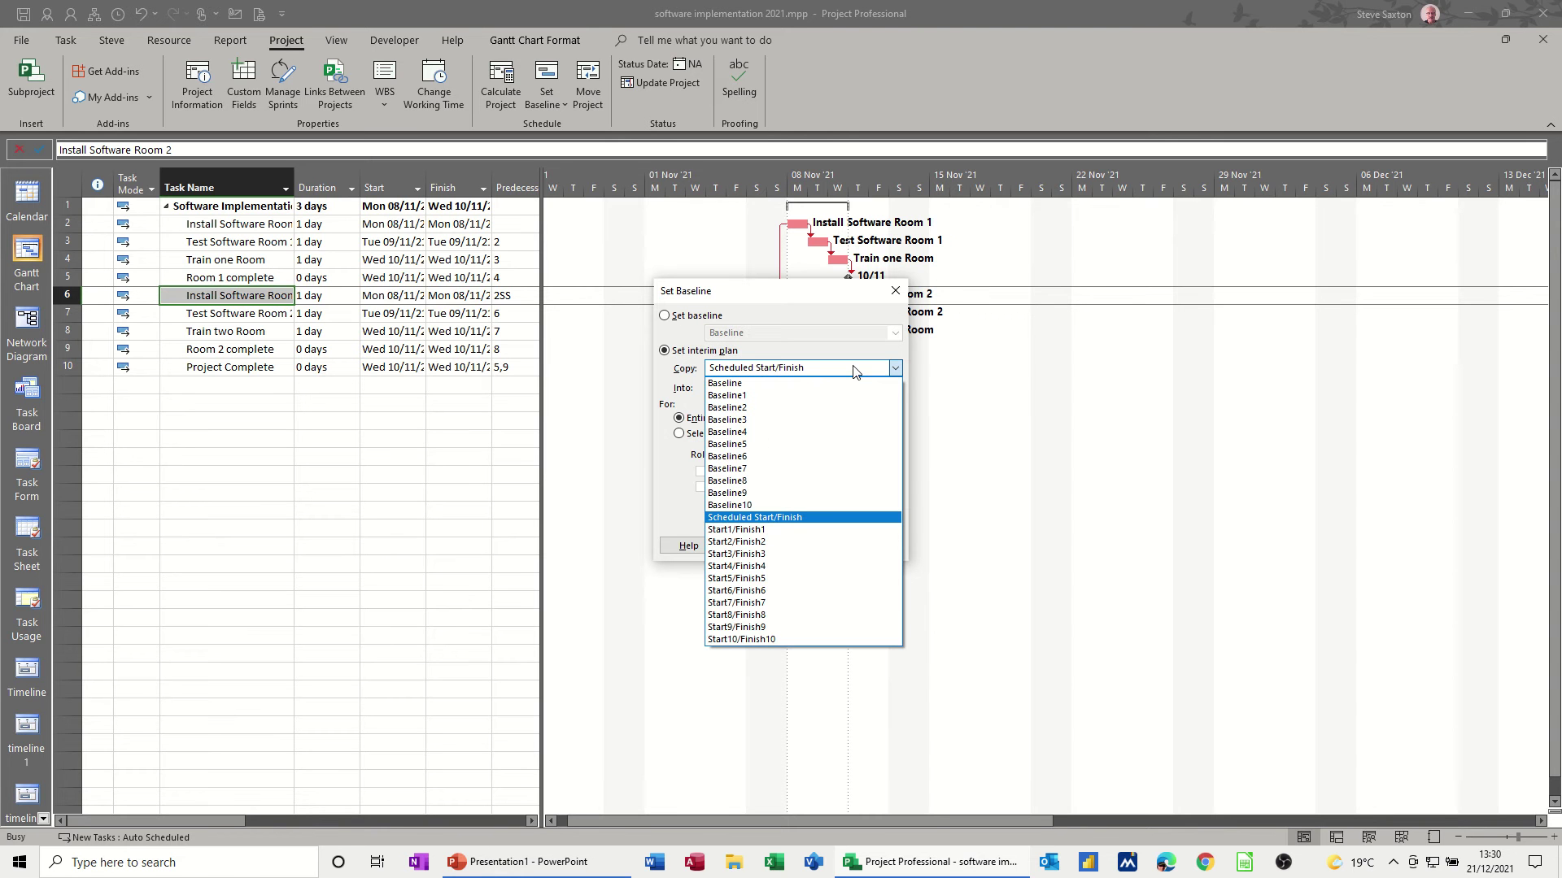
{"action": "left_click", "coordinate": [648, 378]}
{"action": "left_click", "coordinate": [734, 388]}
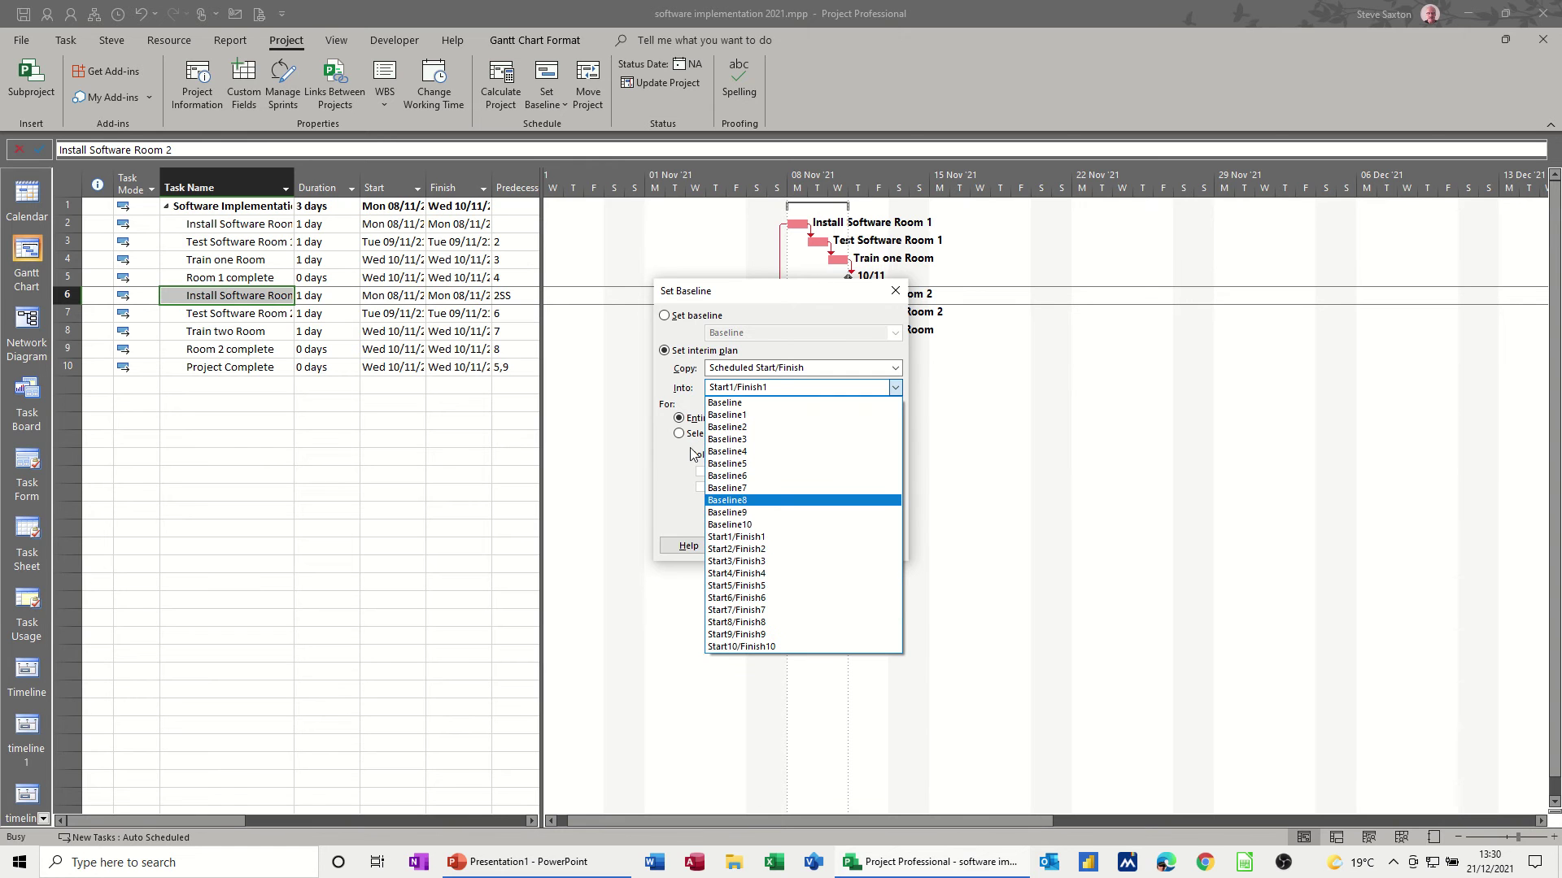
{"action": "left_click", "coordinate": [669, 381]}
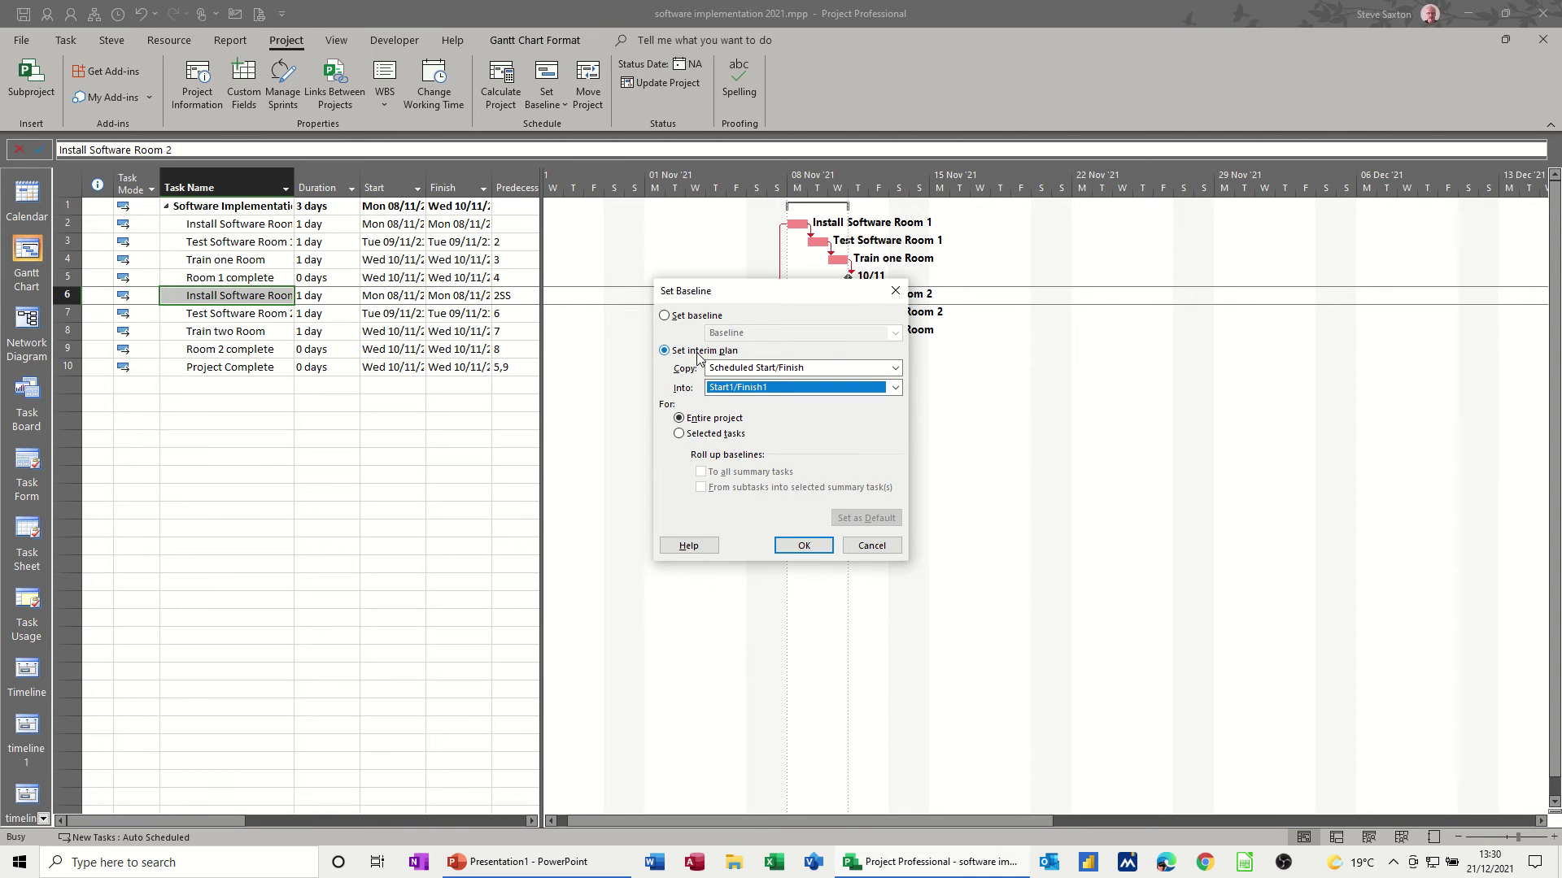
{"action": "left_click", "coordinate": [666, 316]}
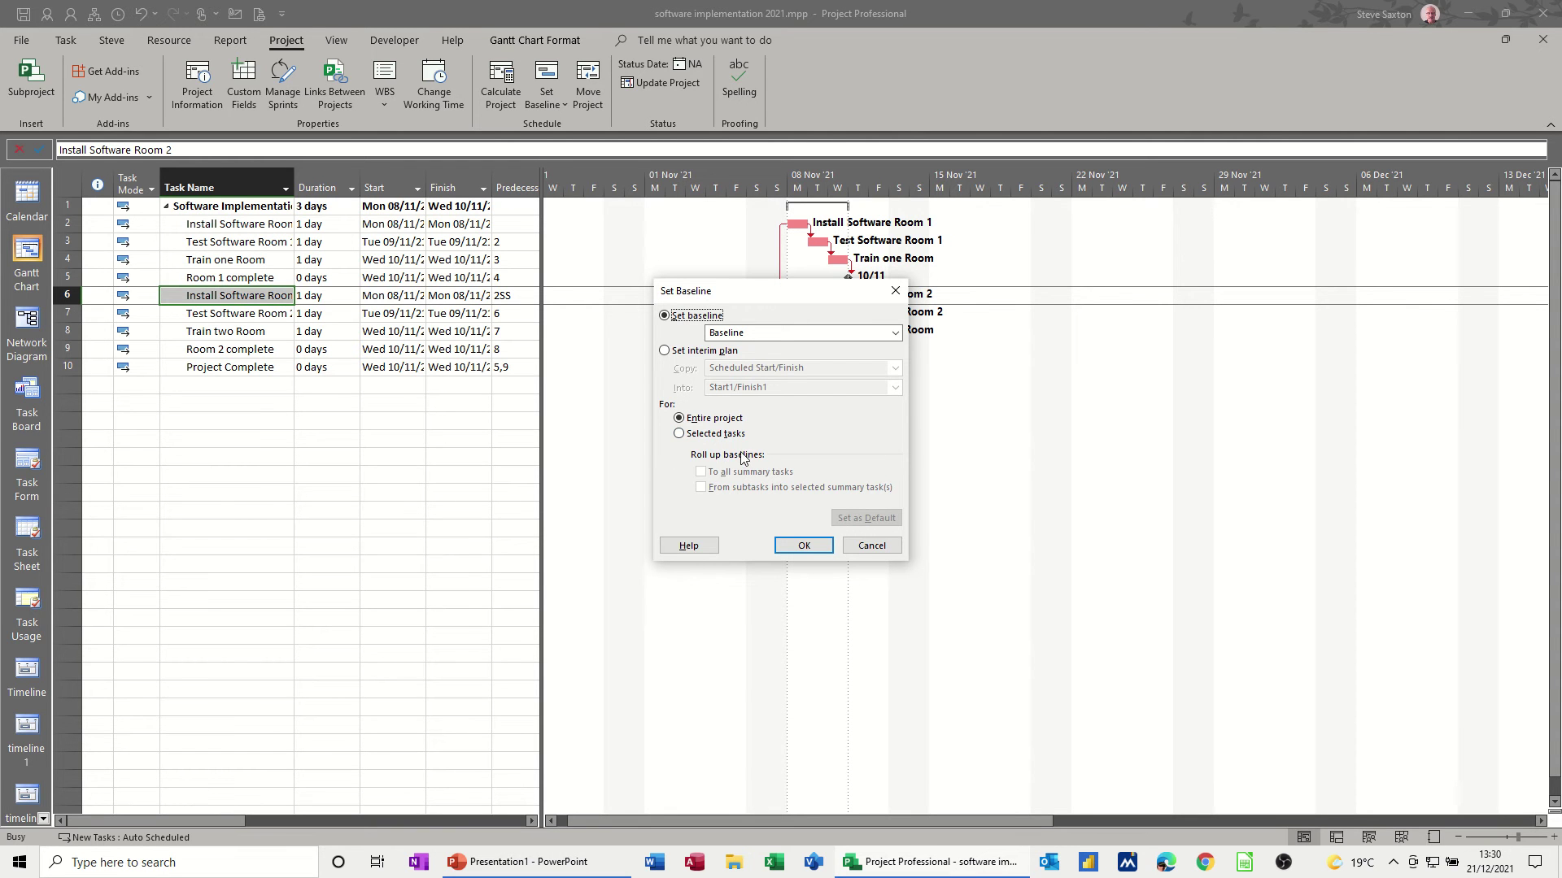
Cancel Set Baseline, widen the table to Resource Names, and switch to the Tracking Gantt view
{"action": "left_click", "coordinate": [869, 548]}
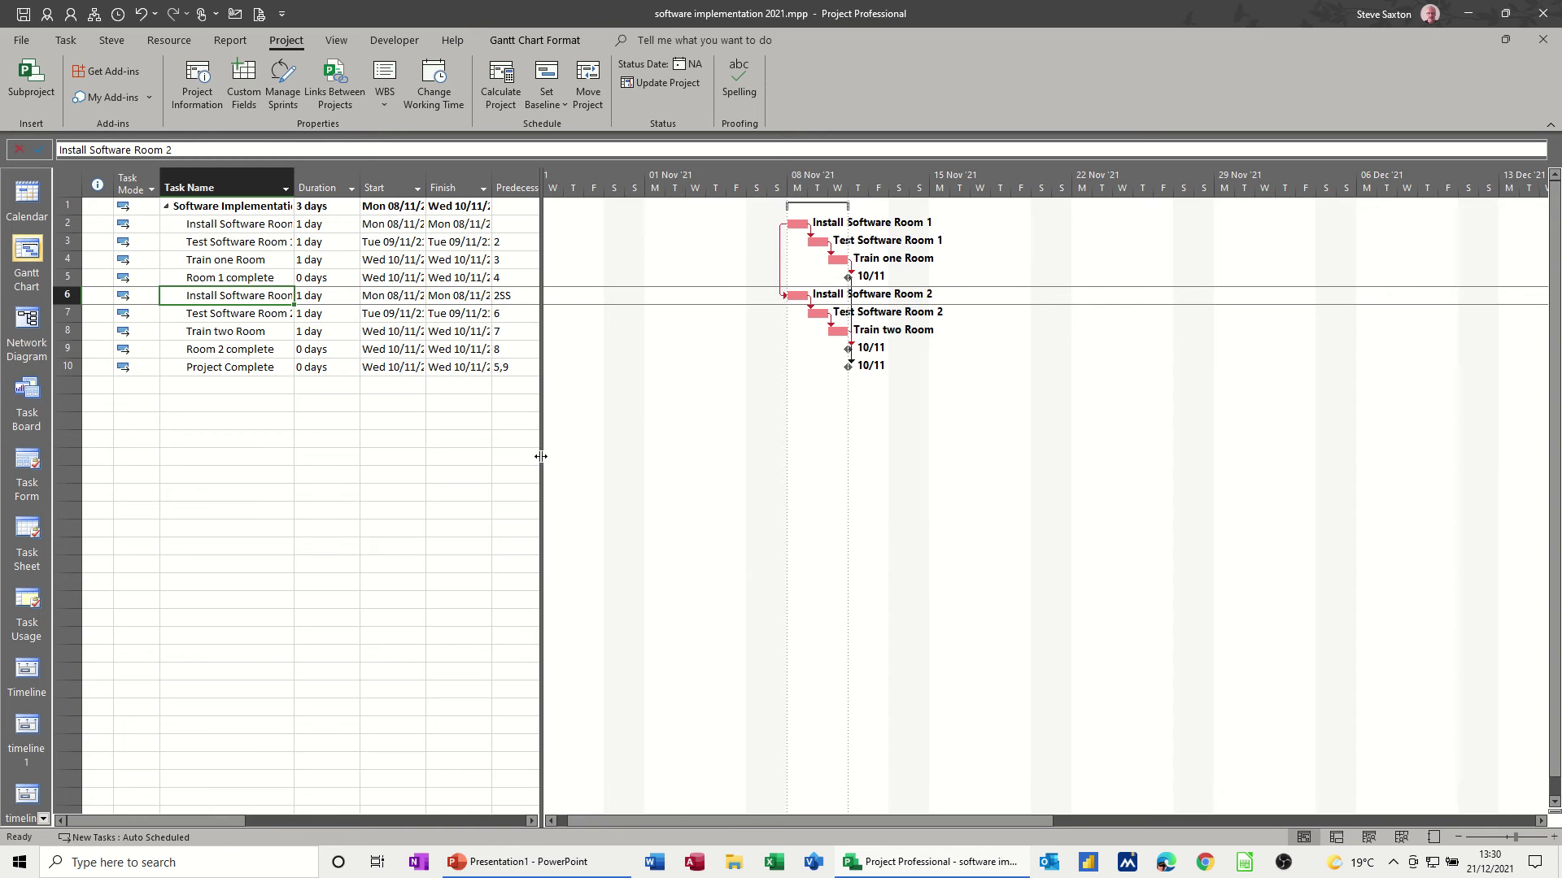
{"action": "left_click_drag", "start_coordinate": [540, 457], "coordinate": [725, 468]}
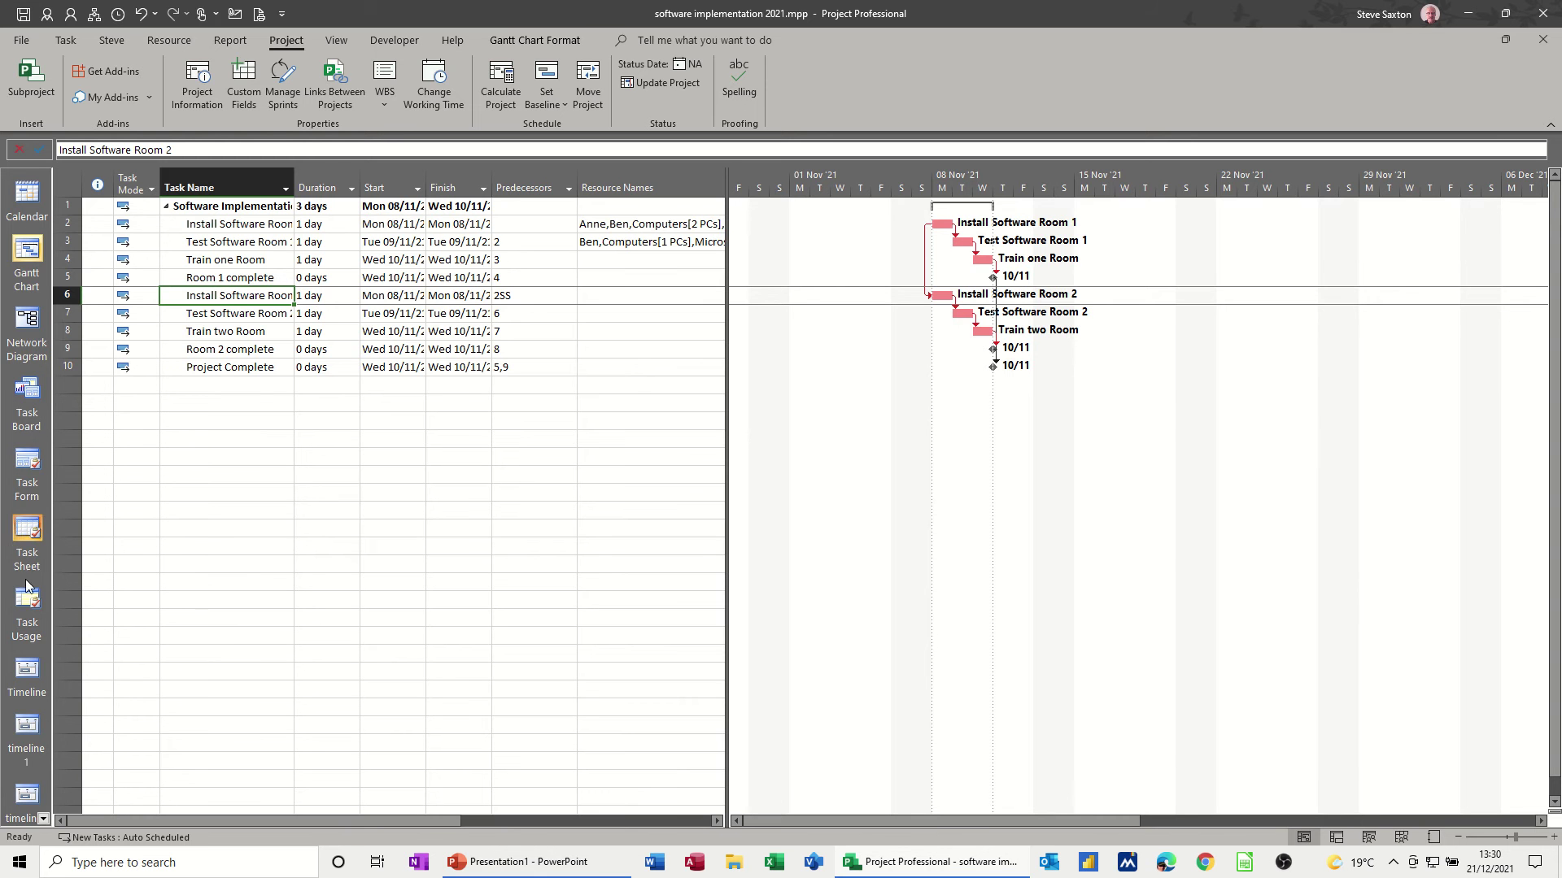
{"action": "scroll", "coordinate": [31, 663], "scroll_direction": "down", "scroll_amount": 4}
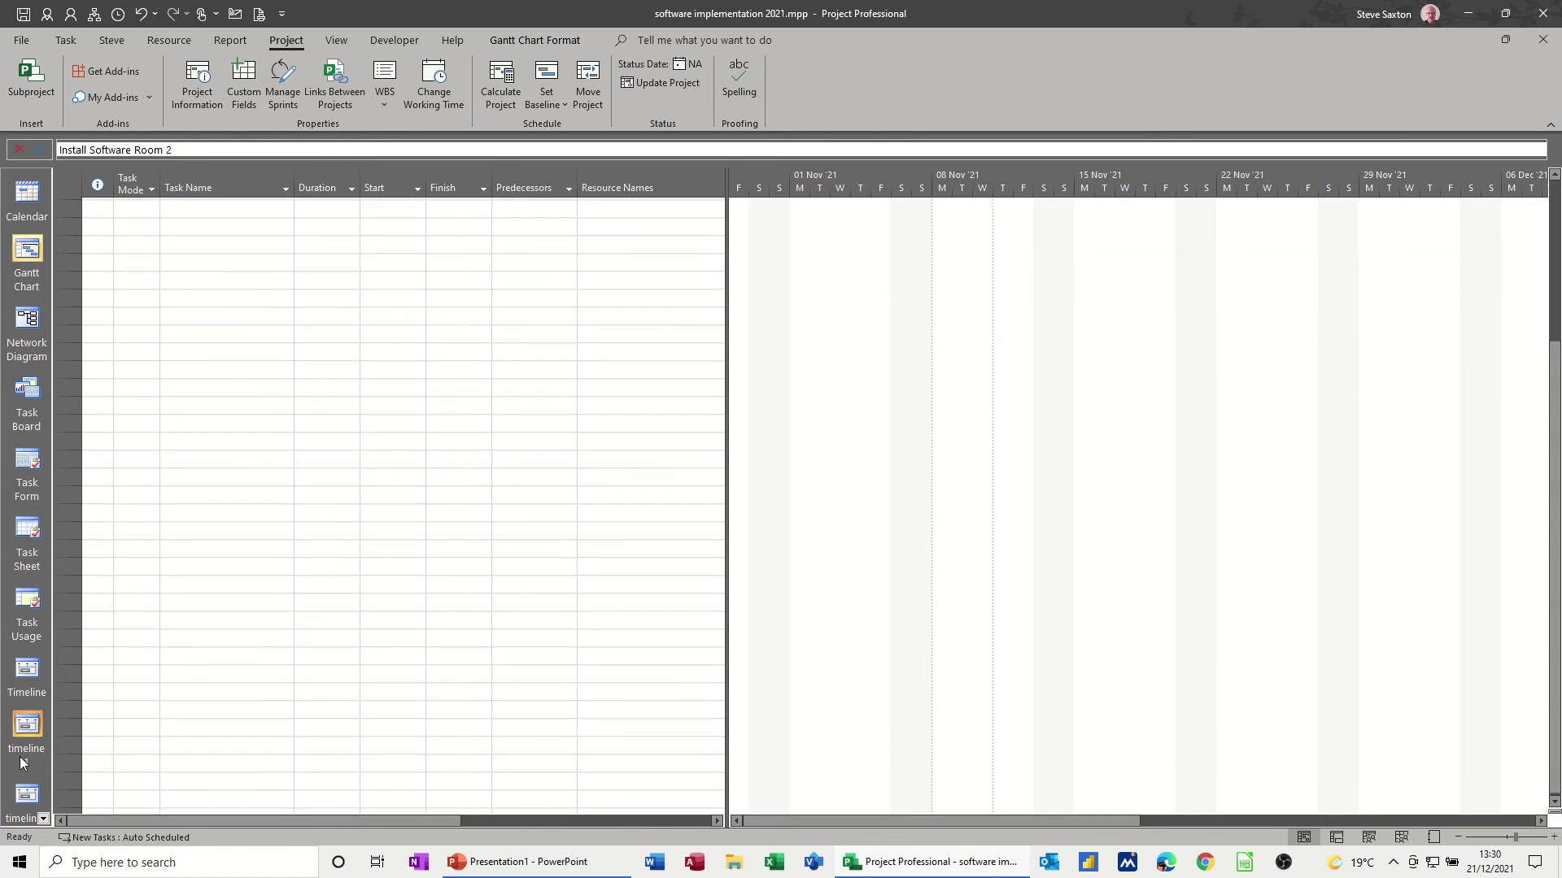
{"action": "left_click", "coordinate": [43, 819]}
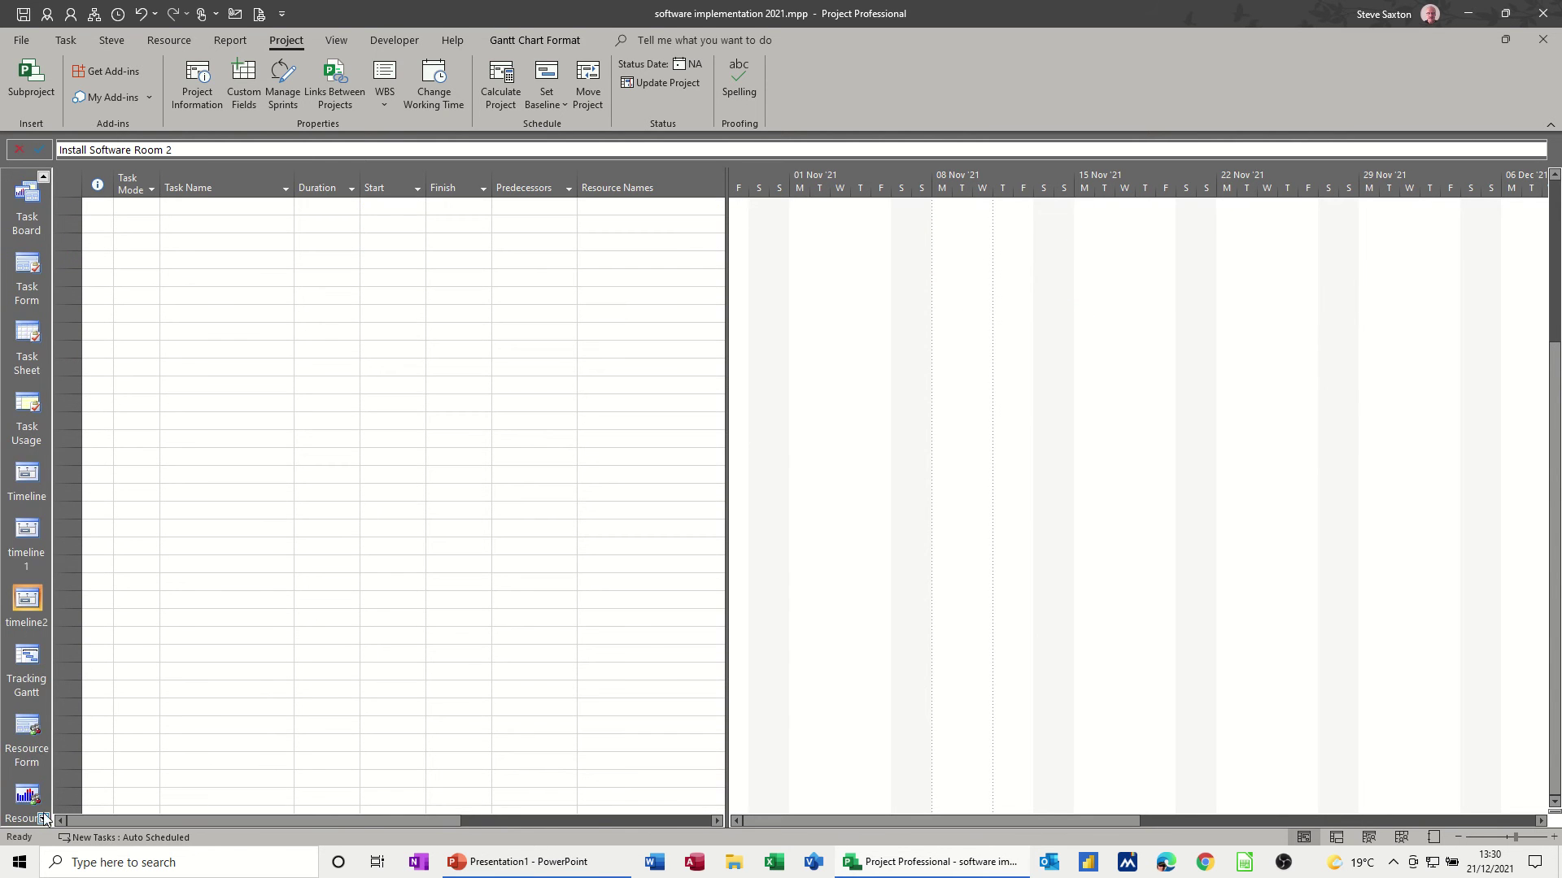
{"action": "left_click", "coordinate": [27, 671]}
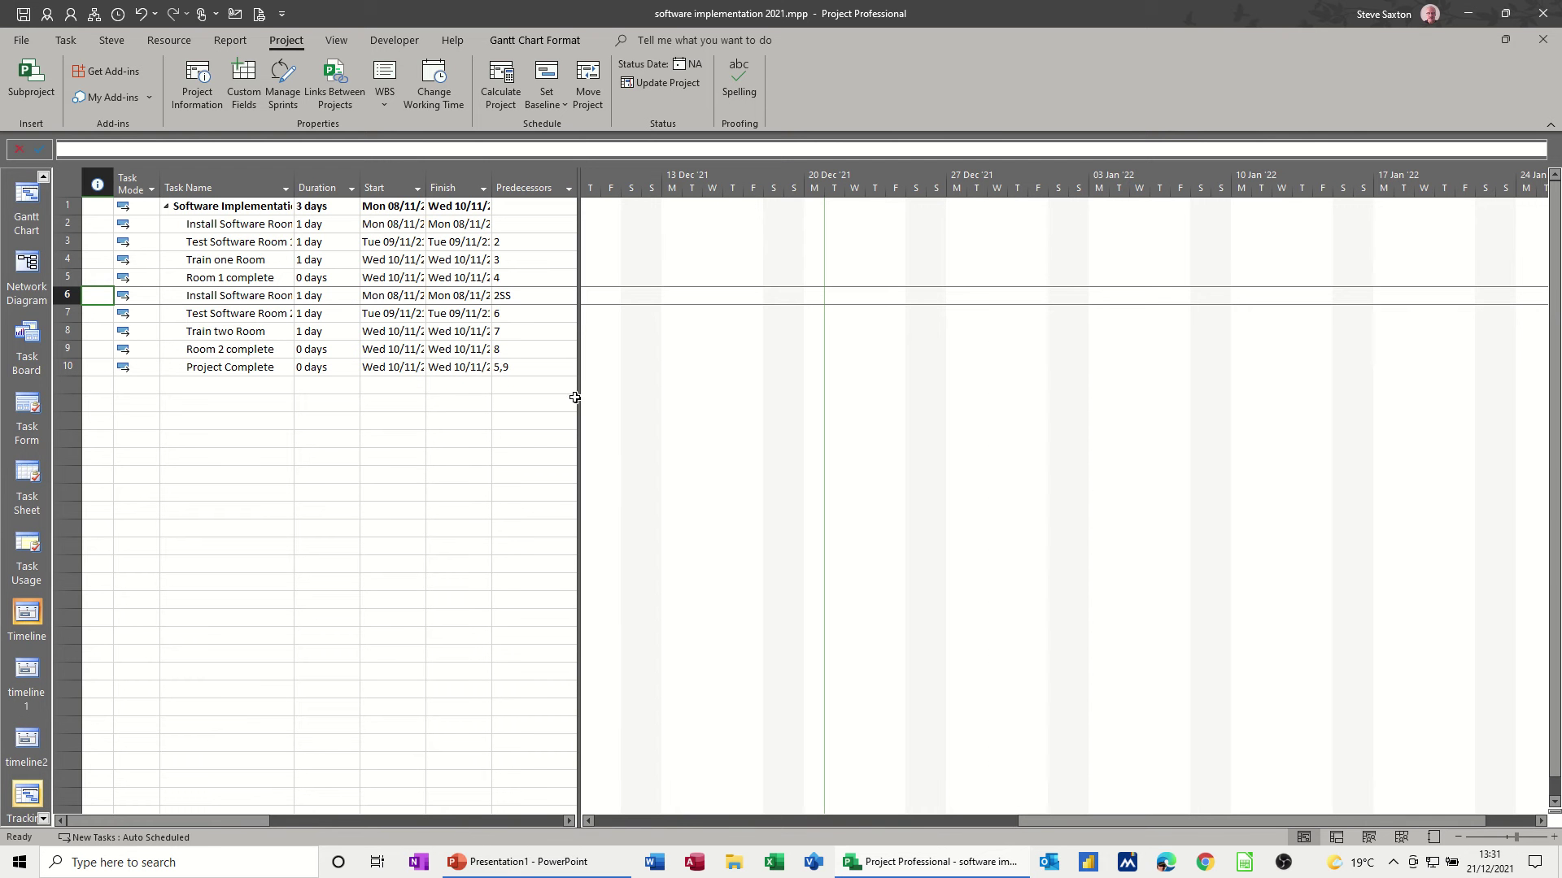
Use Scroll to Task to bring Test Software Room 2's bar into view
{"action": "left_click", "coordinate": [381, 309]}
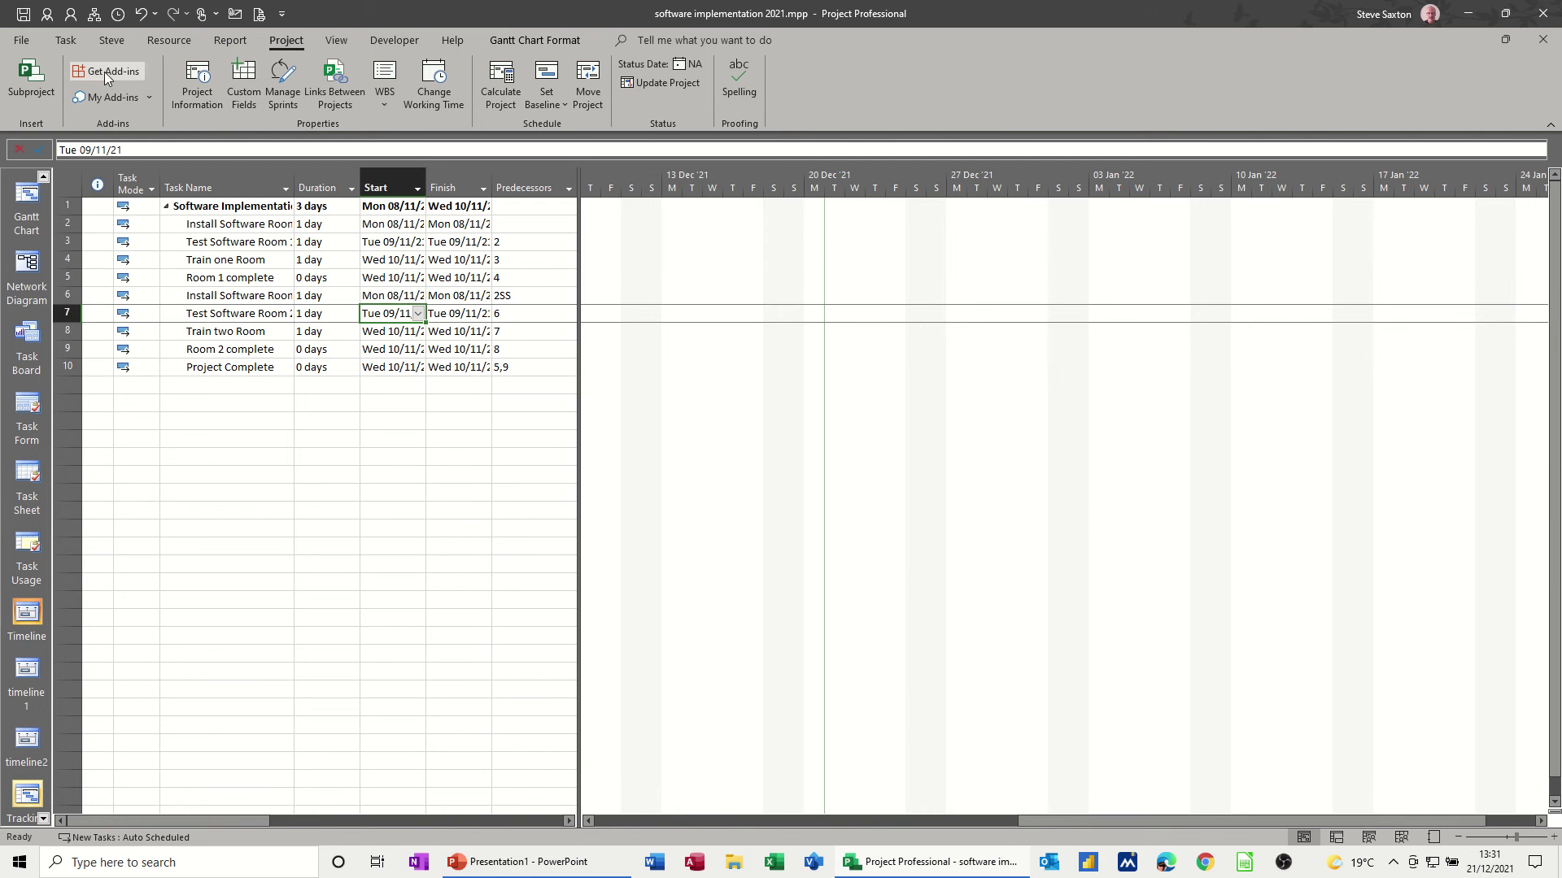
{"action": "left_click", "coordinate": [64, 40]}
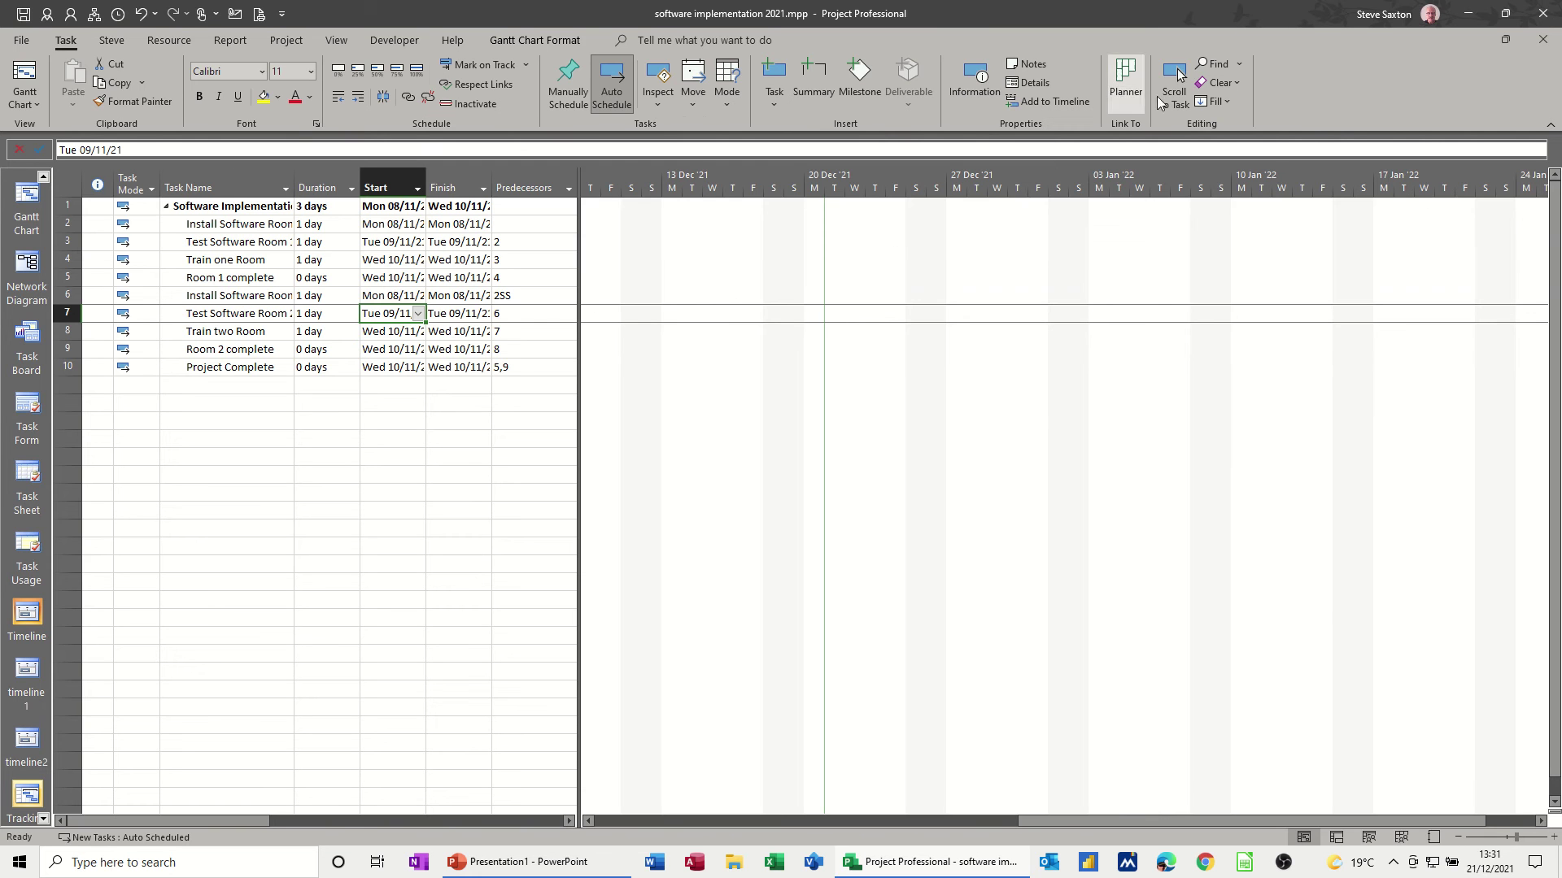
{"action": "left_click", "coordinate": [1176, 81]}
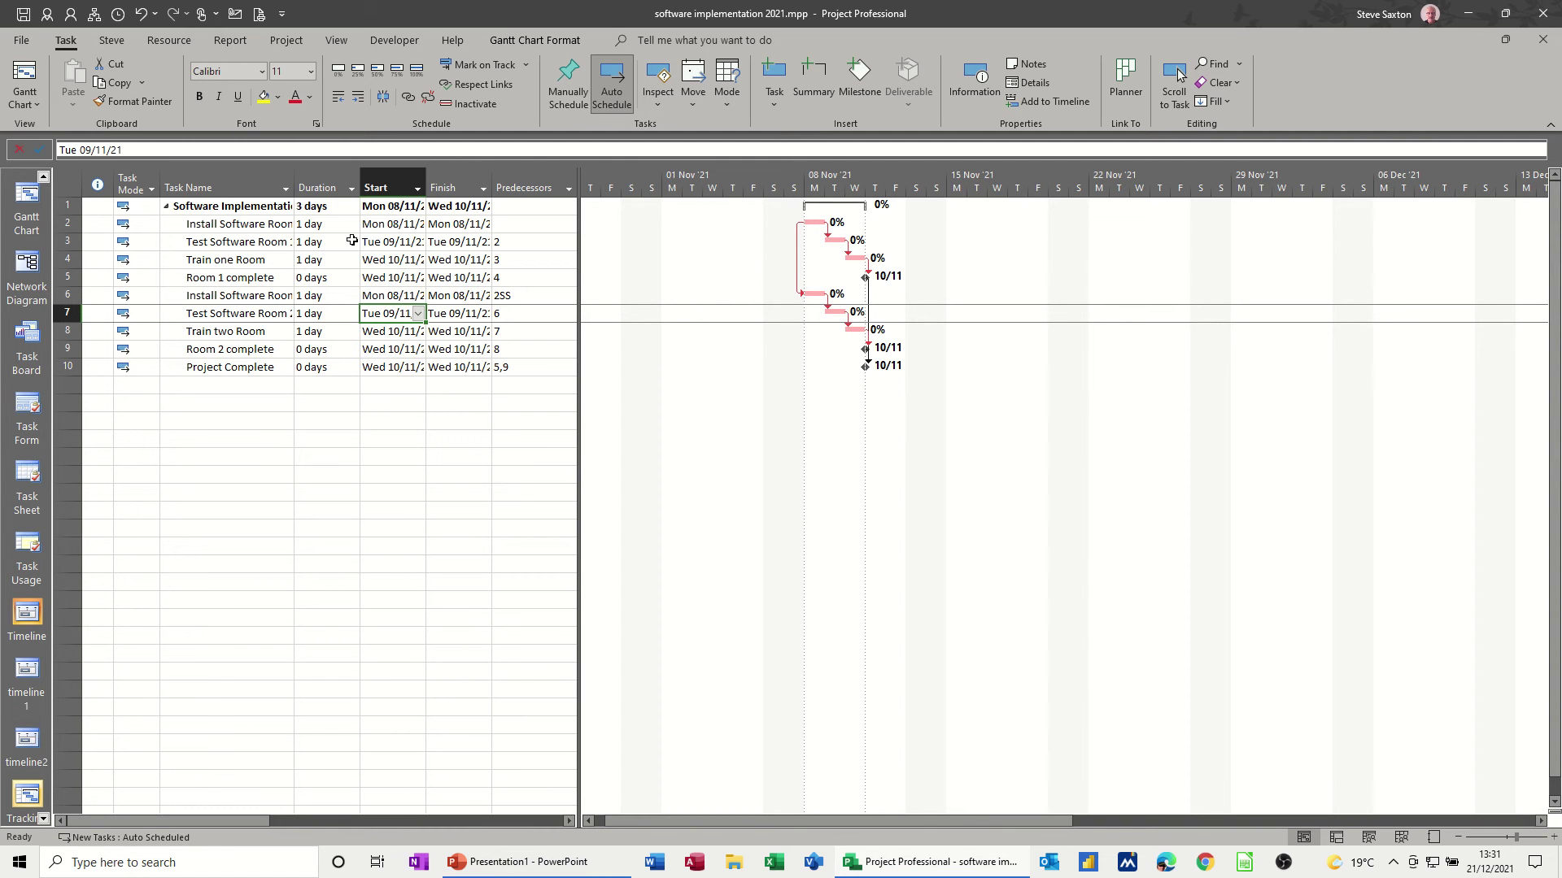
Apply the Tracking table, widen it, auto-fit Task Name, and delete the Phys. % Comp. column
{"action": "left_click", "coordinate": [336, 41]}
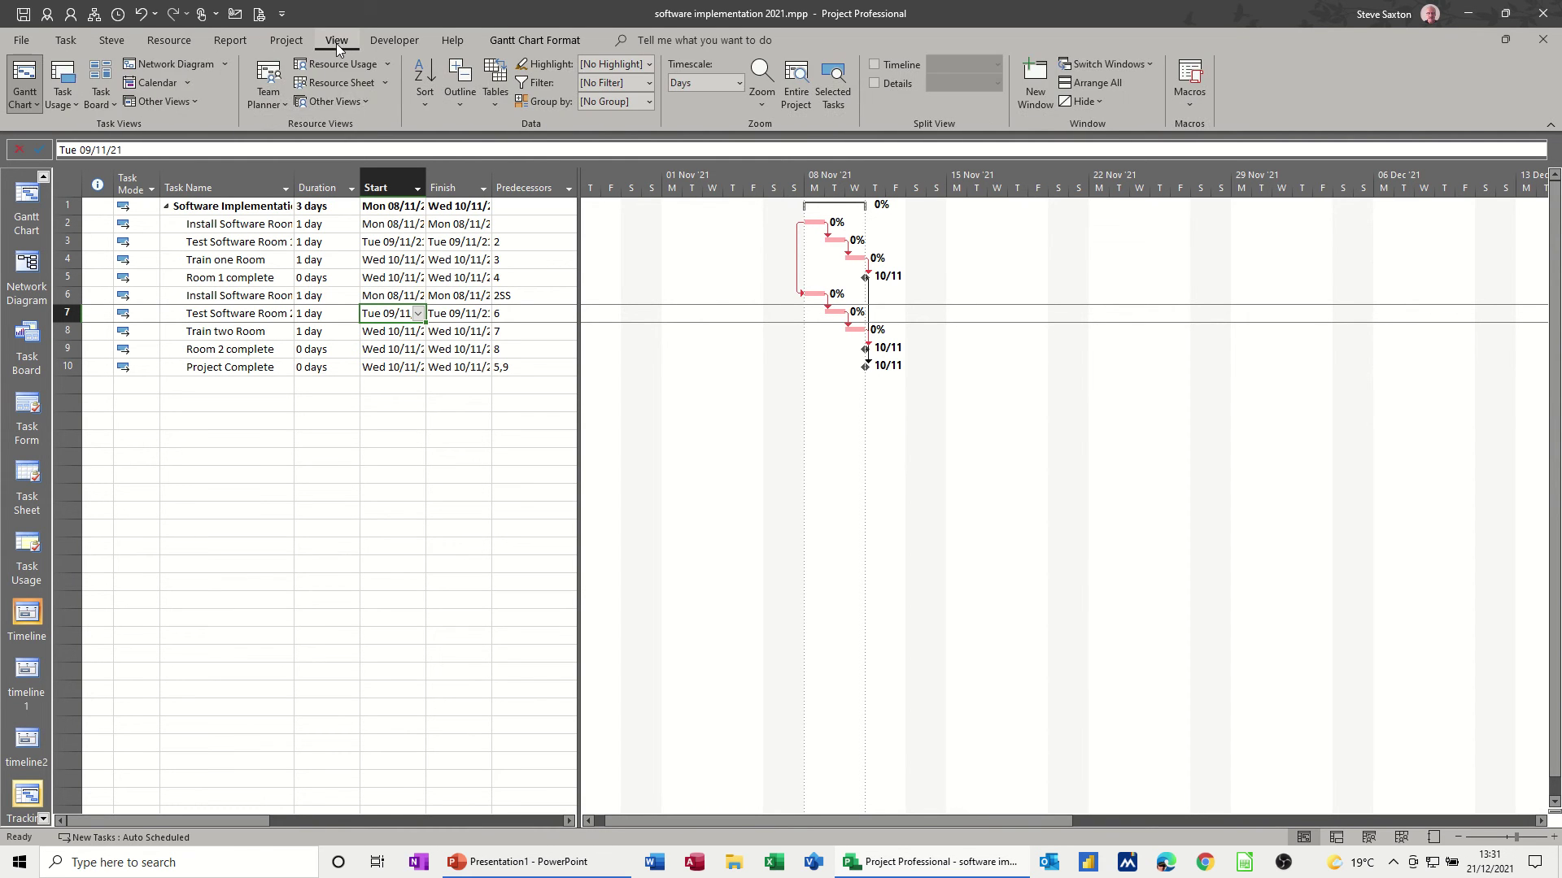
{"action": "left_click", "coordinate": [488, 102]}
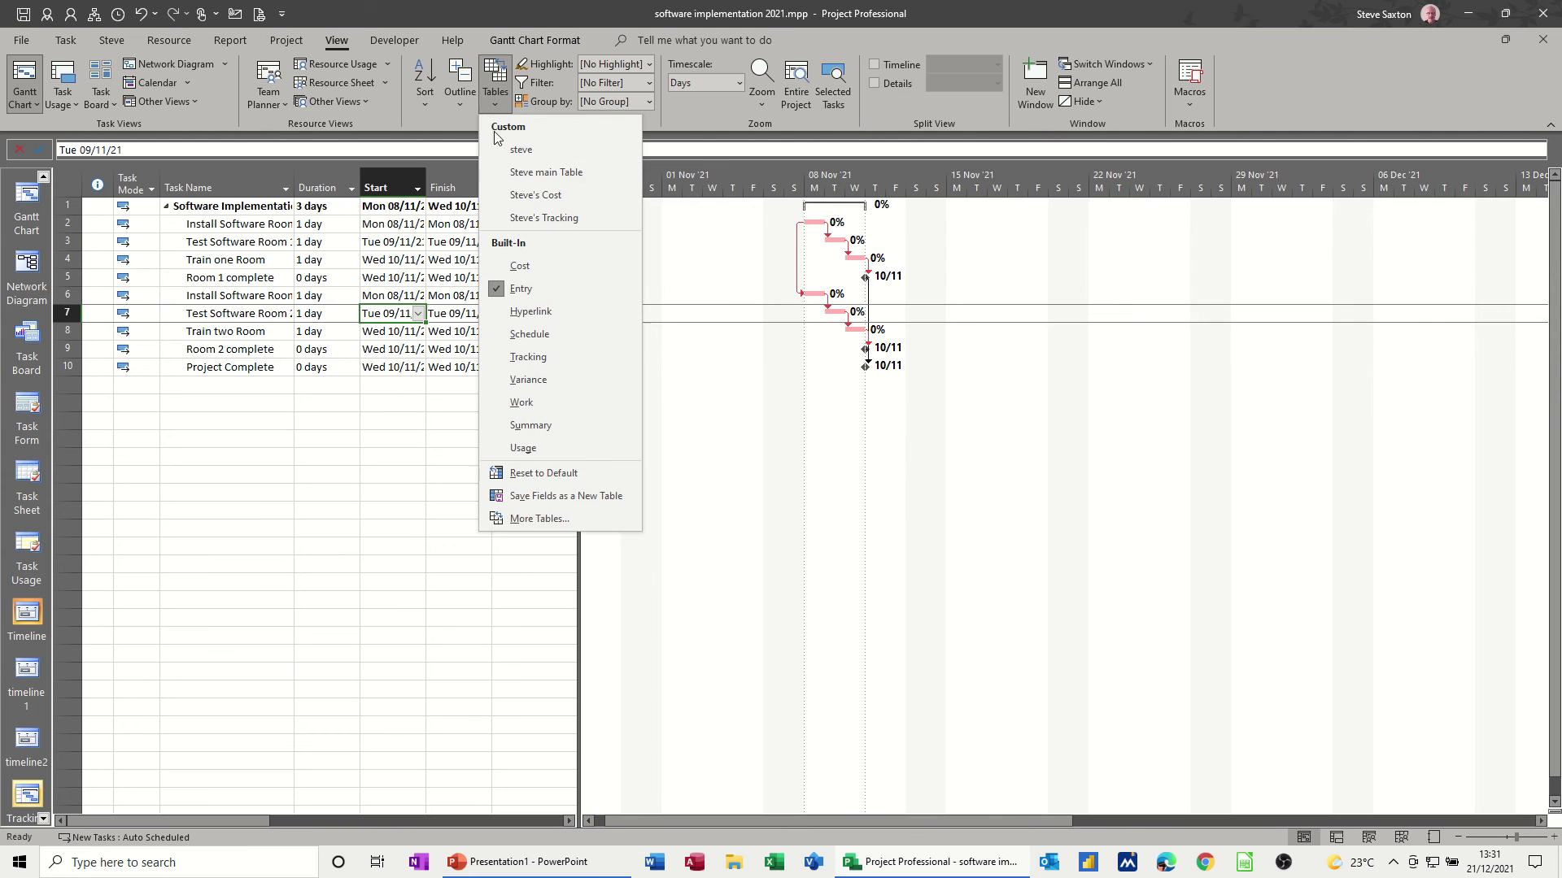
{"action": "left_click", "coordinate": [525, 358]}
{"action": "left_click_drag", "start_coordinate": [560, 403], "coordinate": [741, 425]}
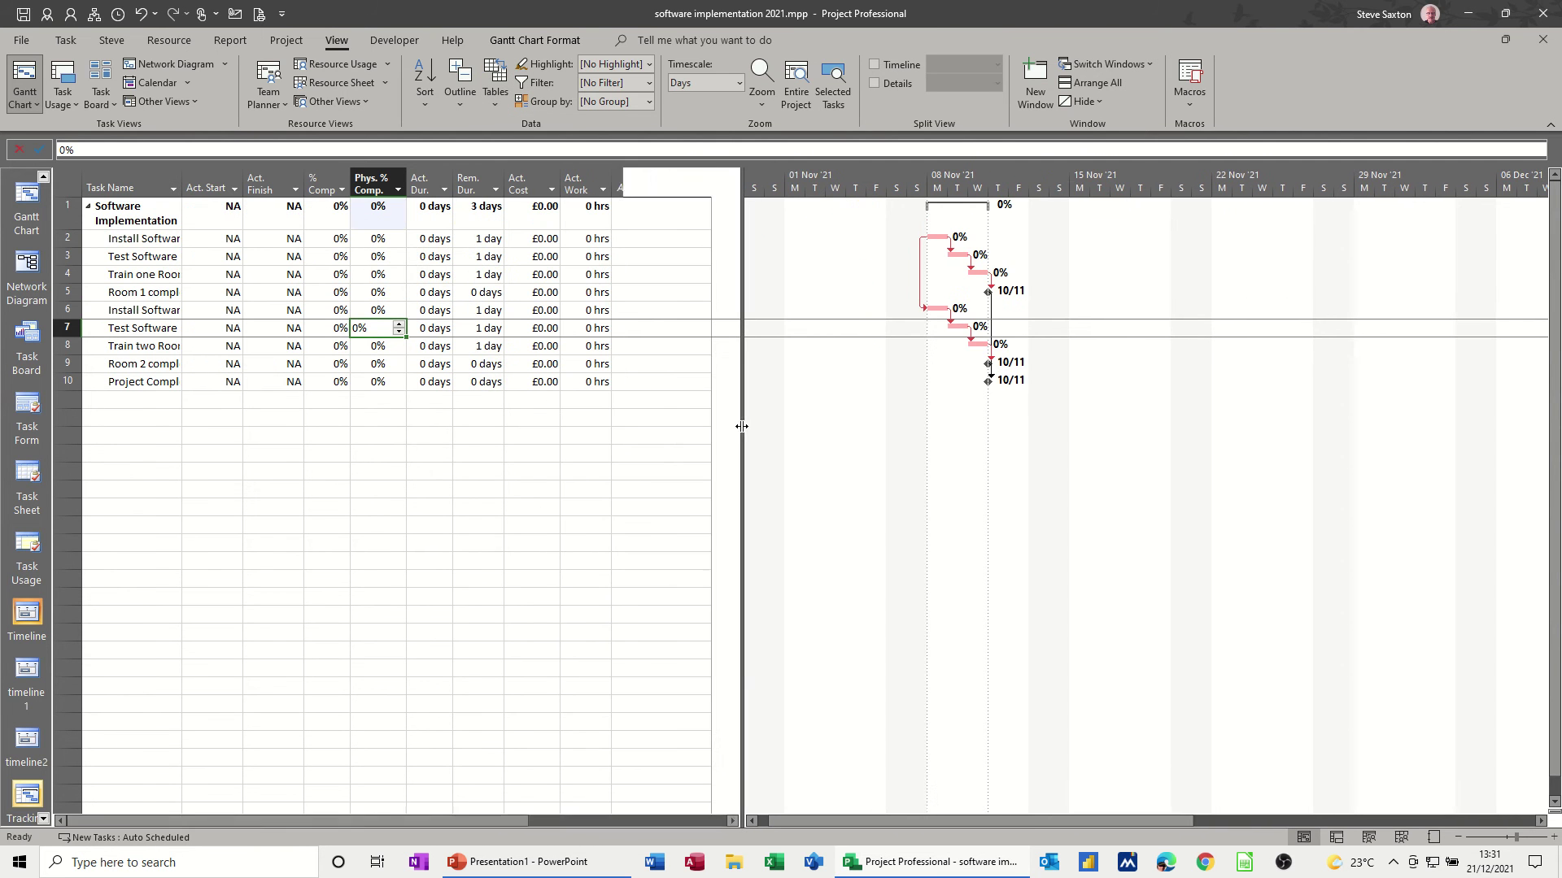
{"action": "double_click", "coordinate": [185, 178]}
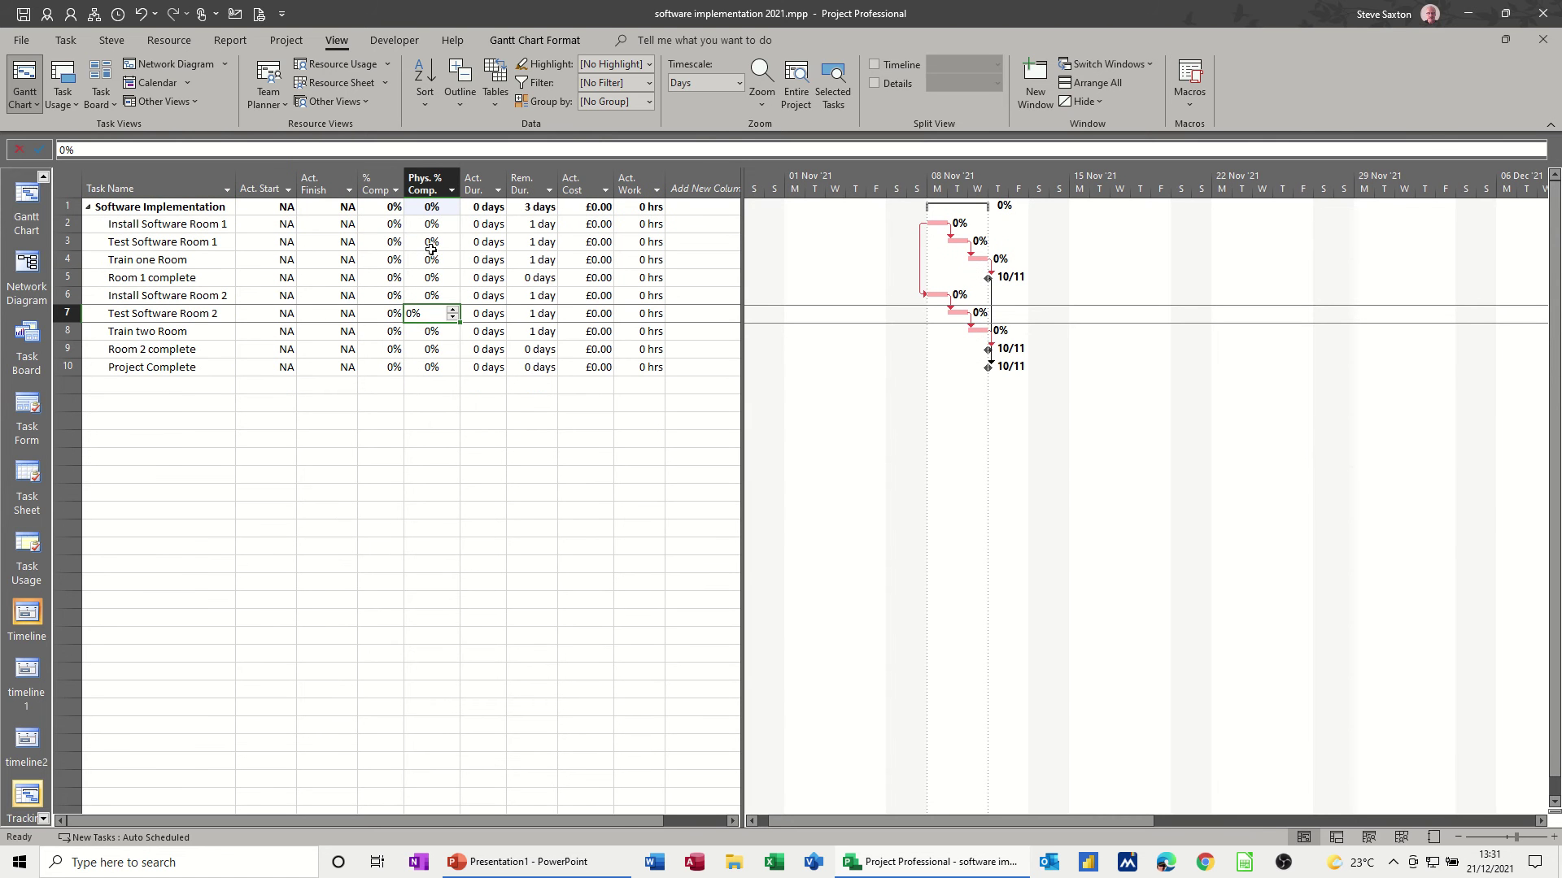
{"action": "left_click", "coordinate": [425, 182]}
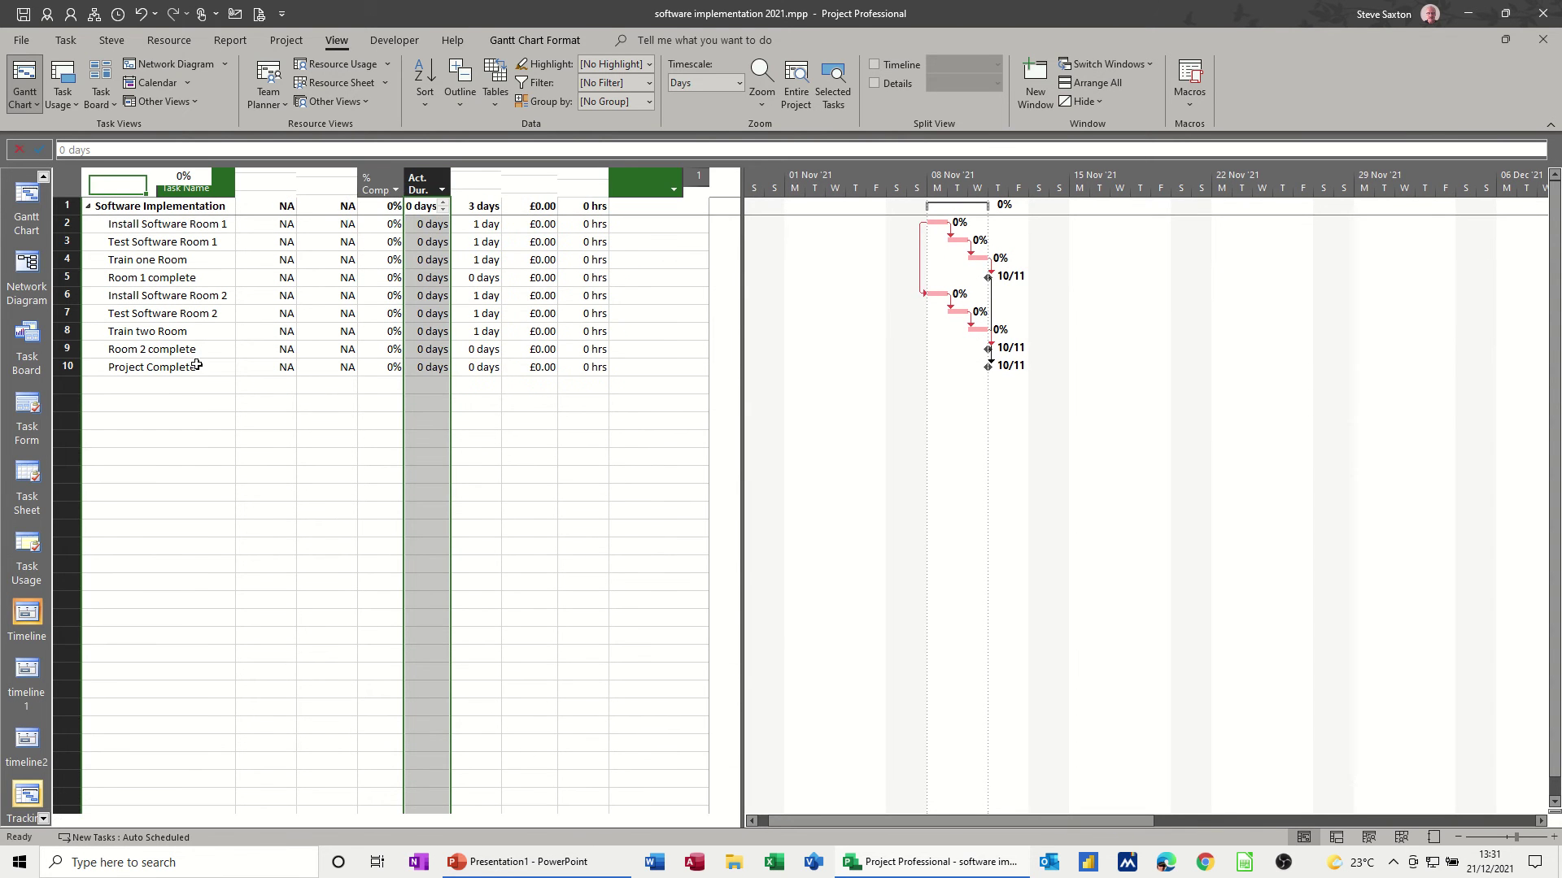
{"action": "key", "text": "Delete"}
{"action": "left_click", "coordinate": [232, 422]}
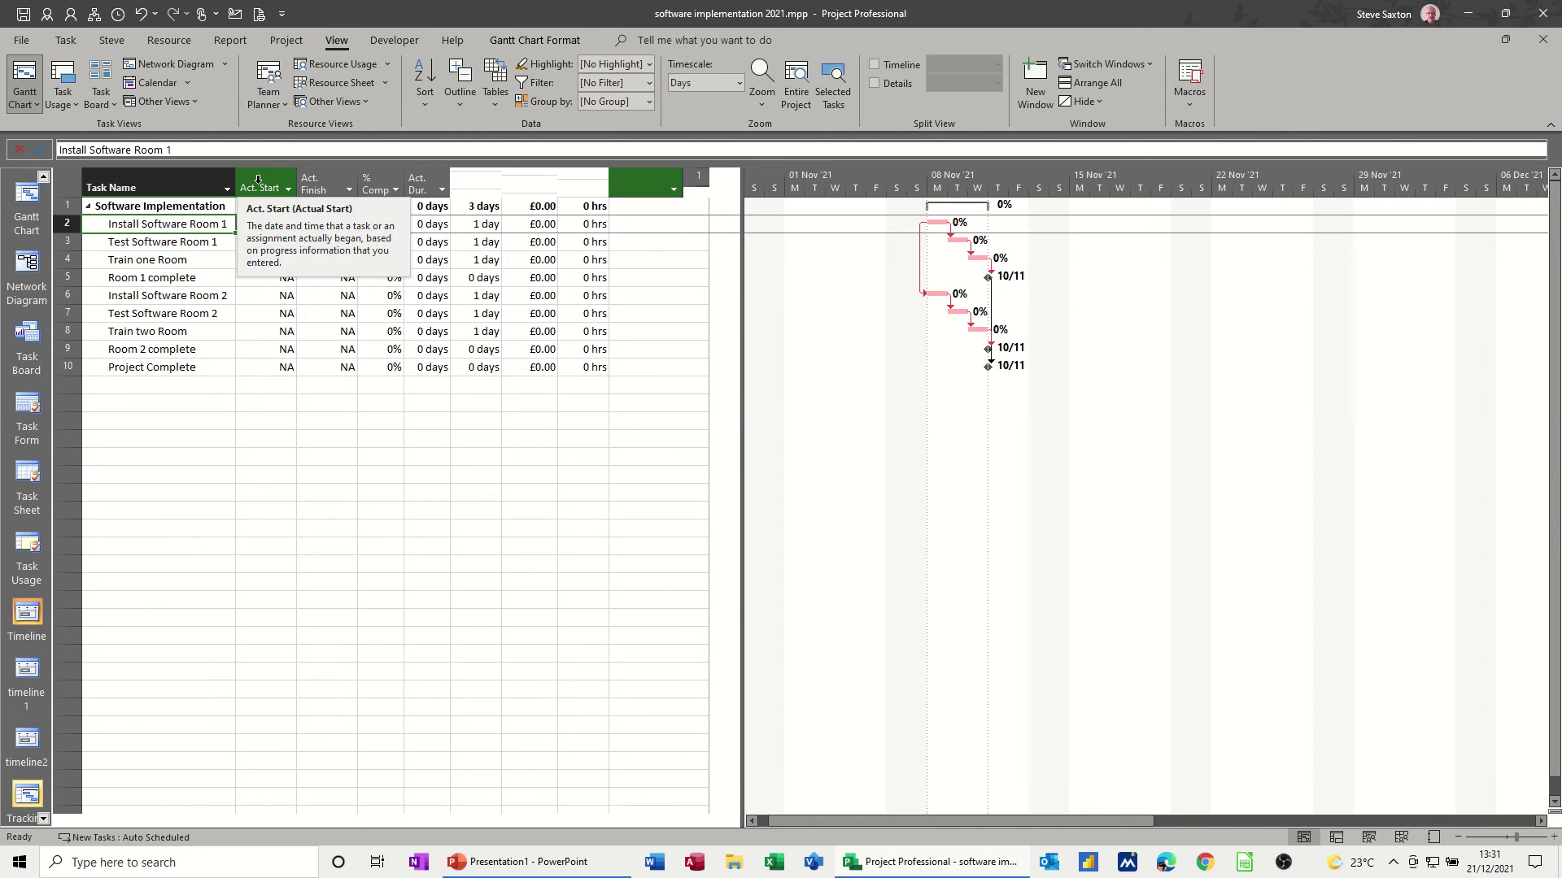
Insert Baseline Start, Baseline Finish and Baseline Duration columns before Act. Start
{"action": "left_click", "coordinate": [258, 180]}
{"action": "right_click", "coordinate": [258, 185]}
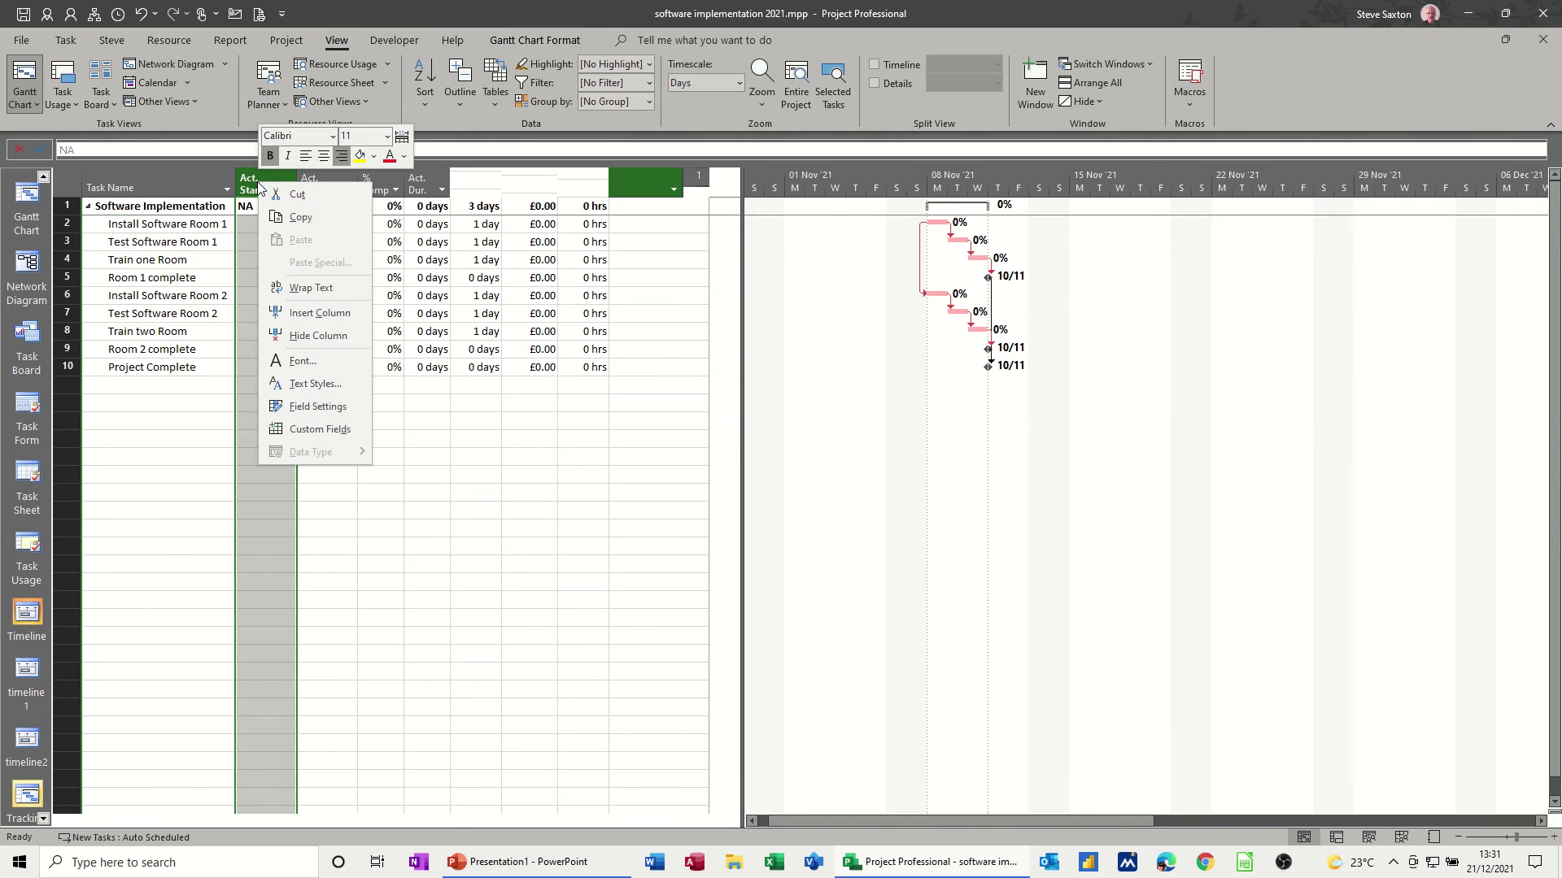
{"action": "left_click", "coordinate": [285, 315]}
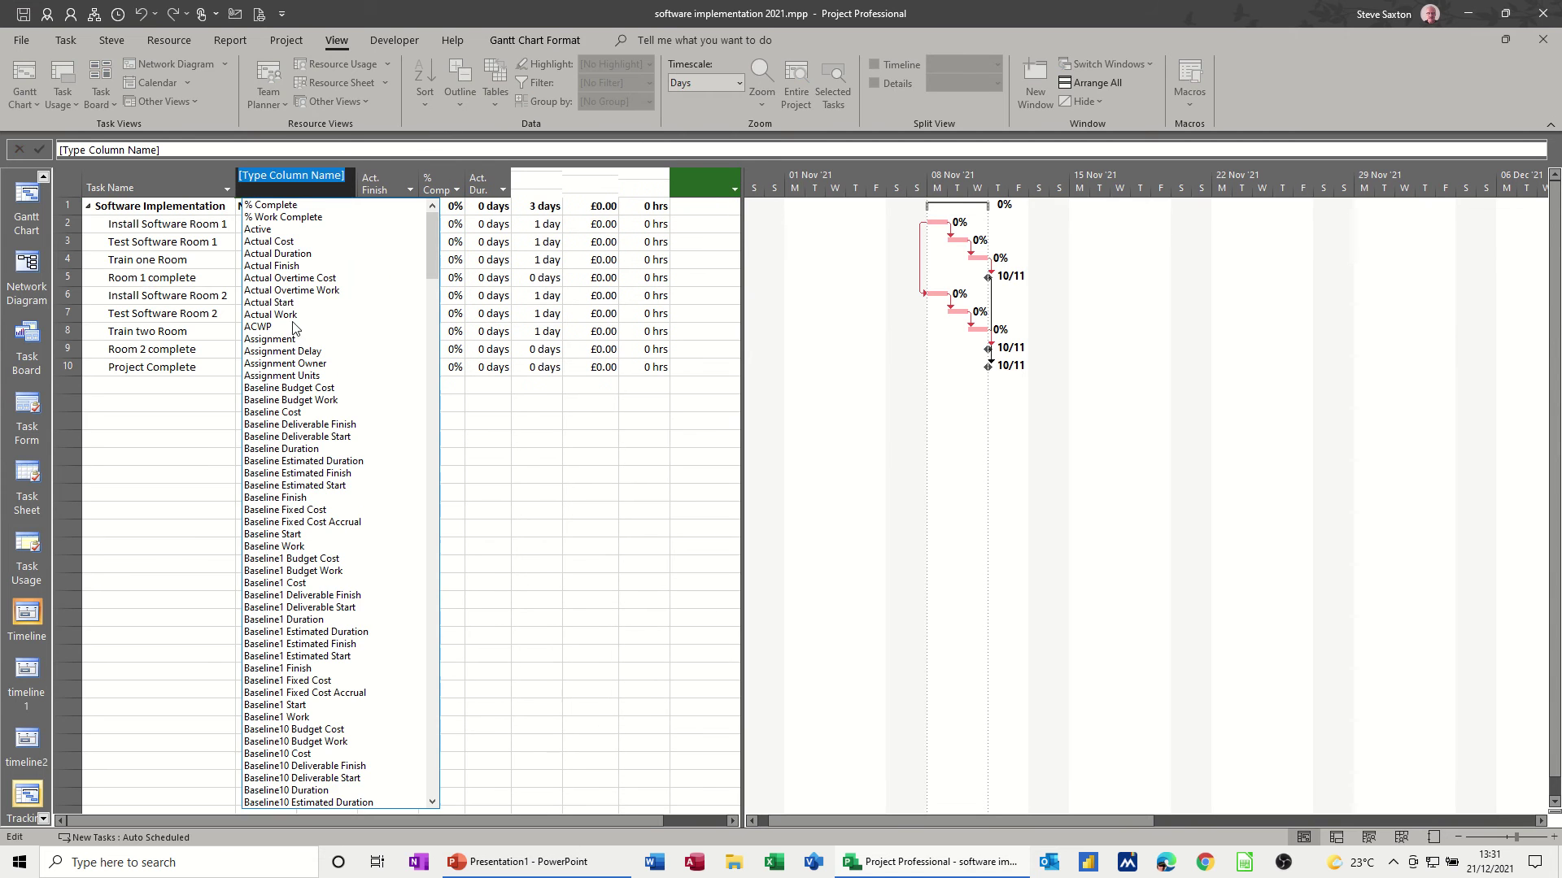
{"action": "left_click", "coordinate": [277, 534]}
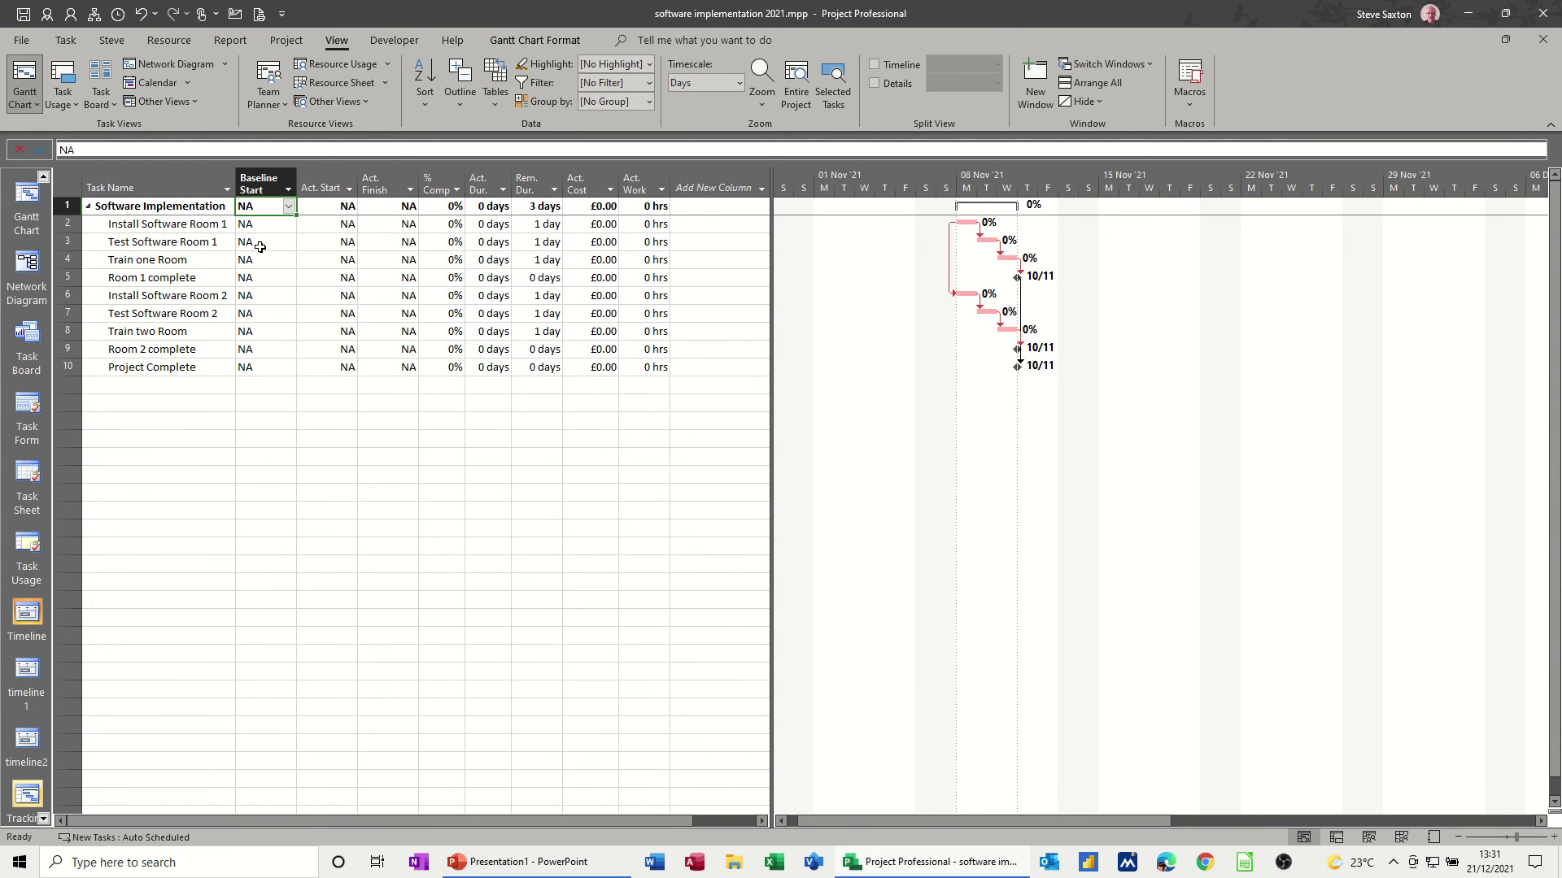
{"action": "right_click", "coordinate": [313, 176]}
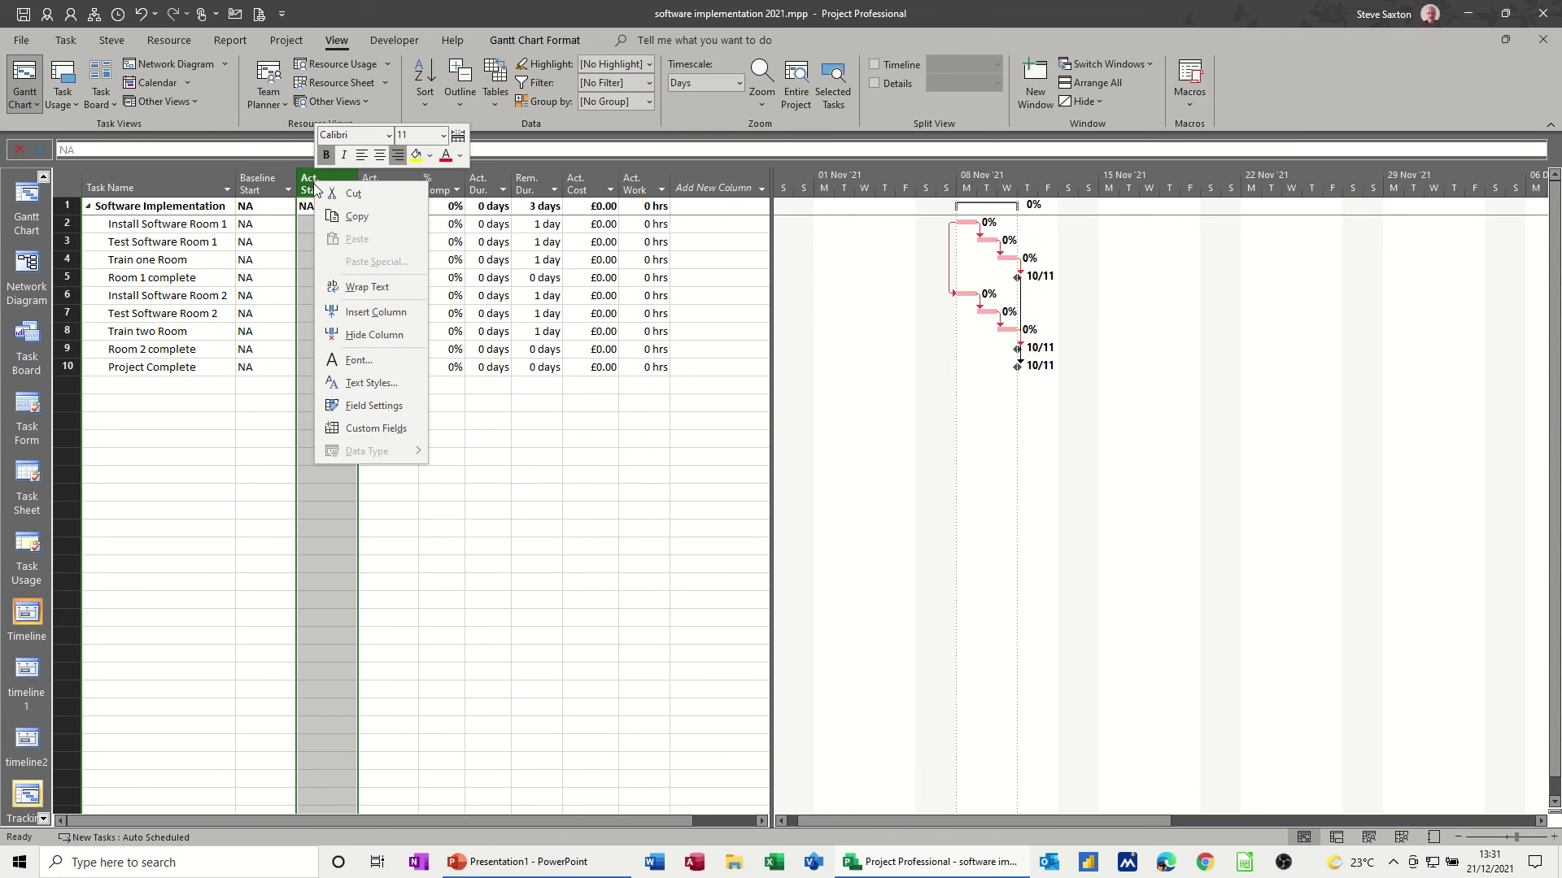
{"action": "left_click", "coordinate": [349, 313]}
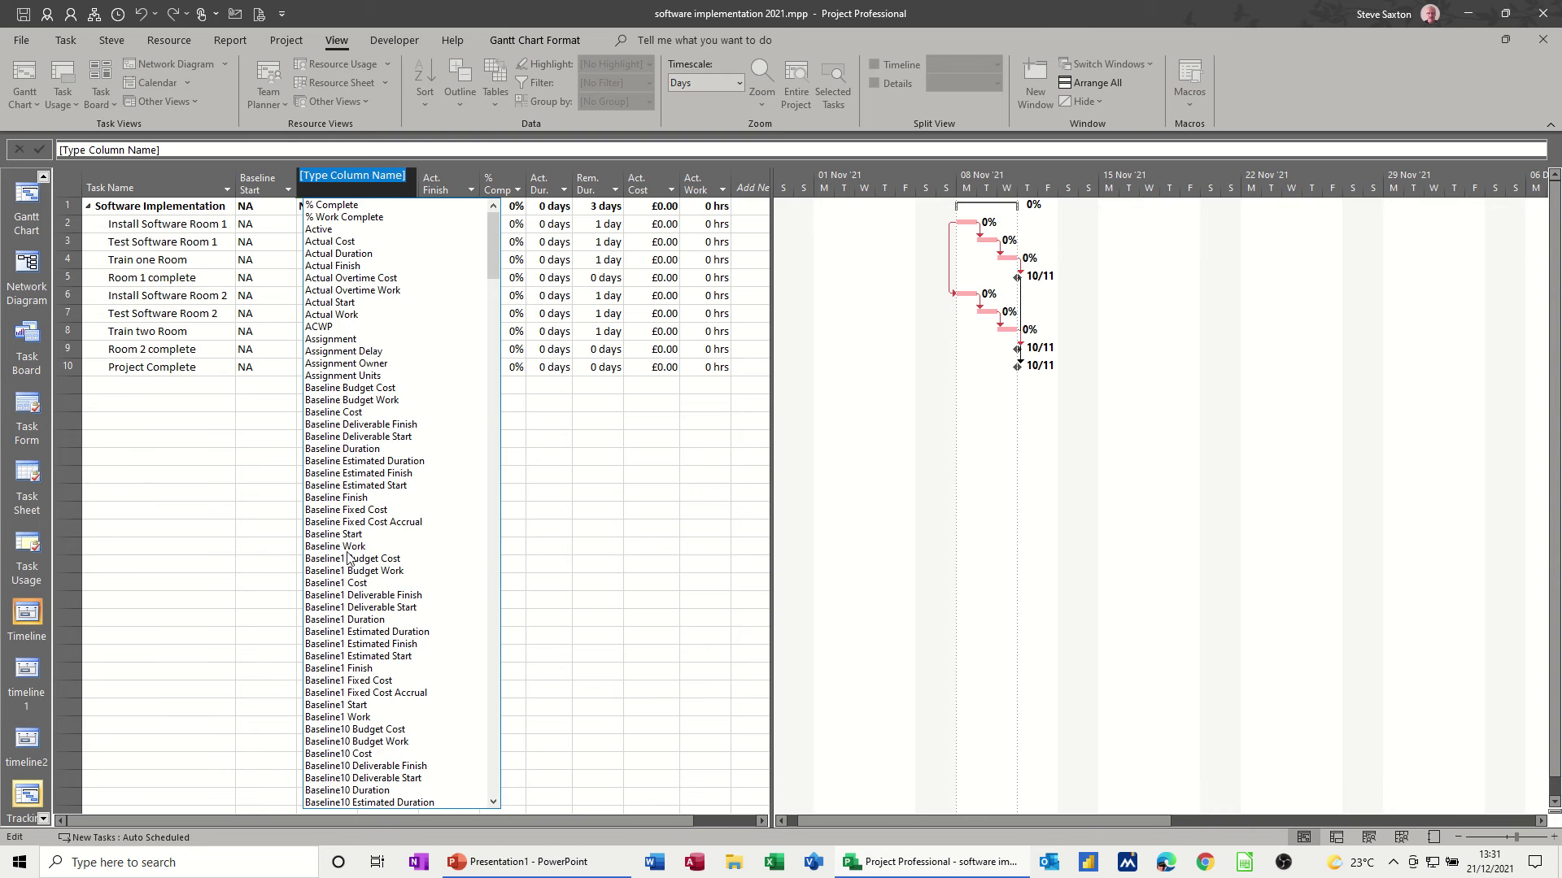
{"action": "left_click", "coordinate": [345, 497]}
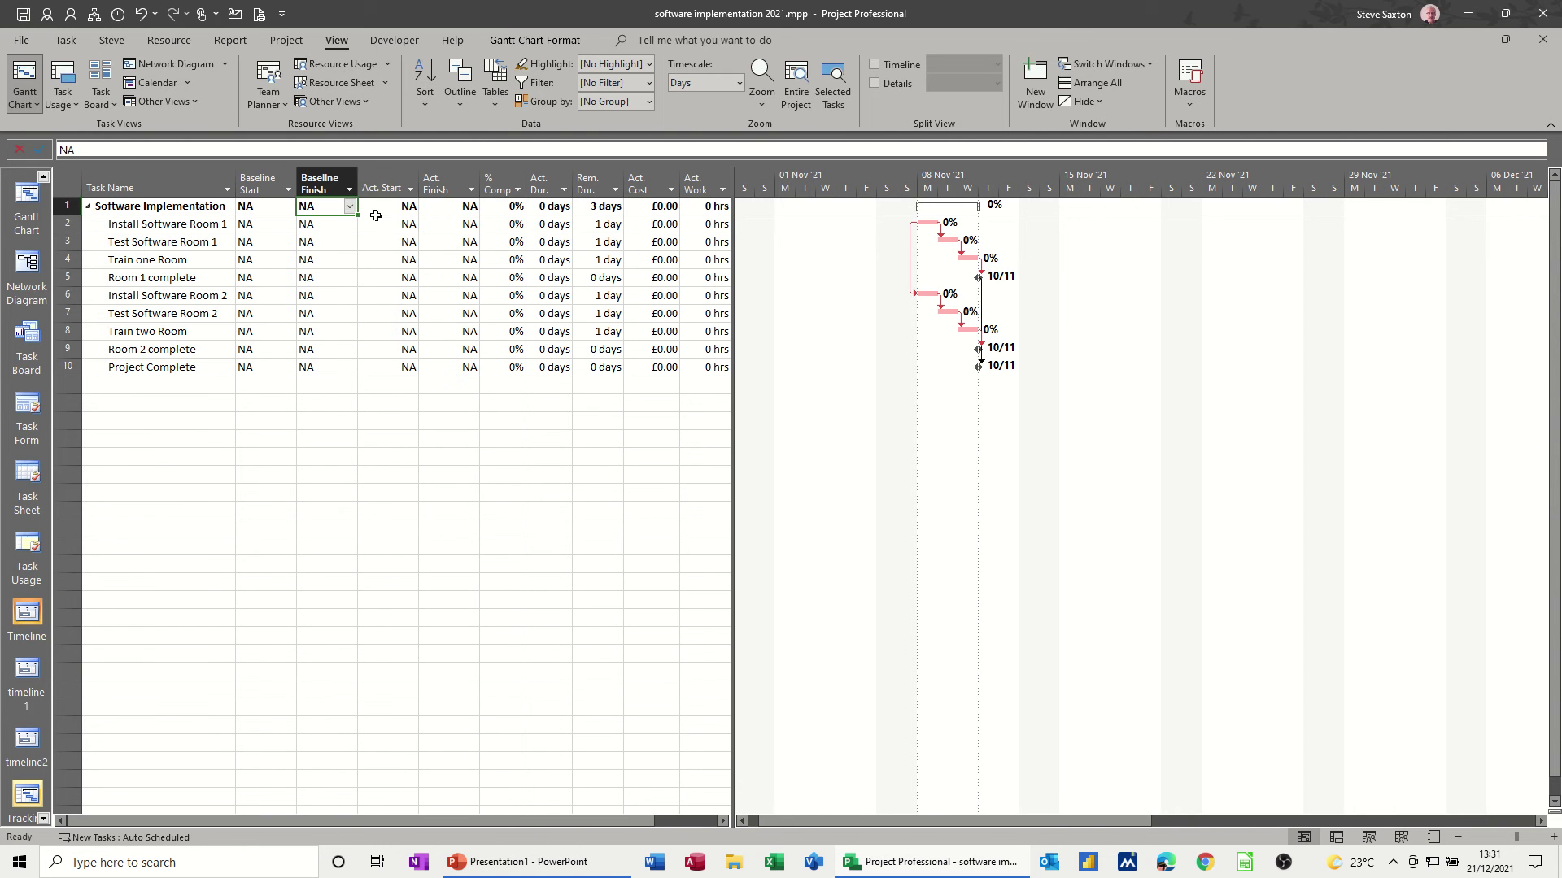
{"action": "right_click", "coordinate": [375, 184]}
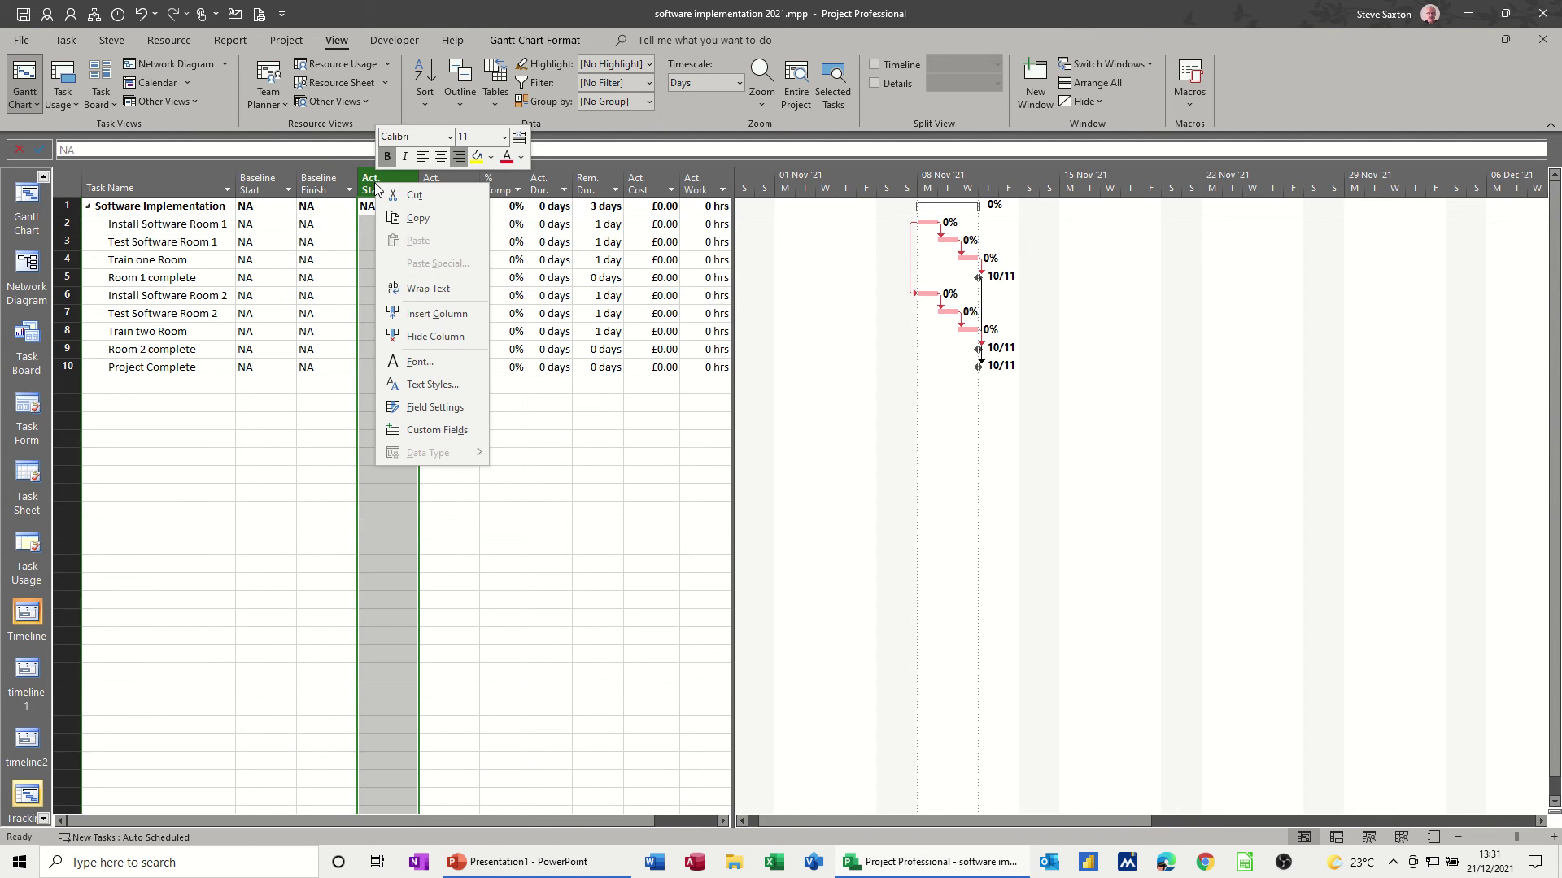
{"action": "left_click", "coordinate": [415, 318]}
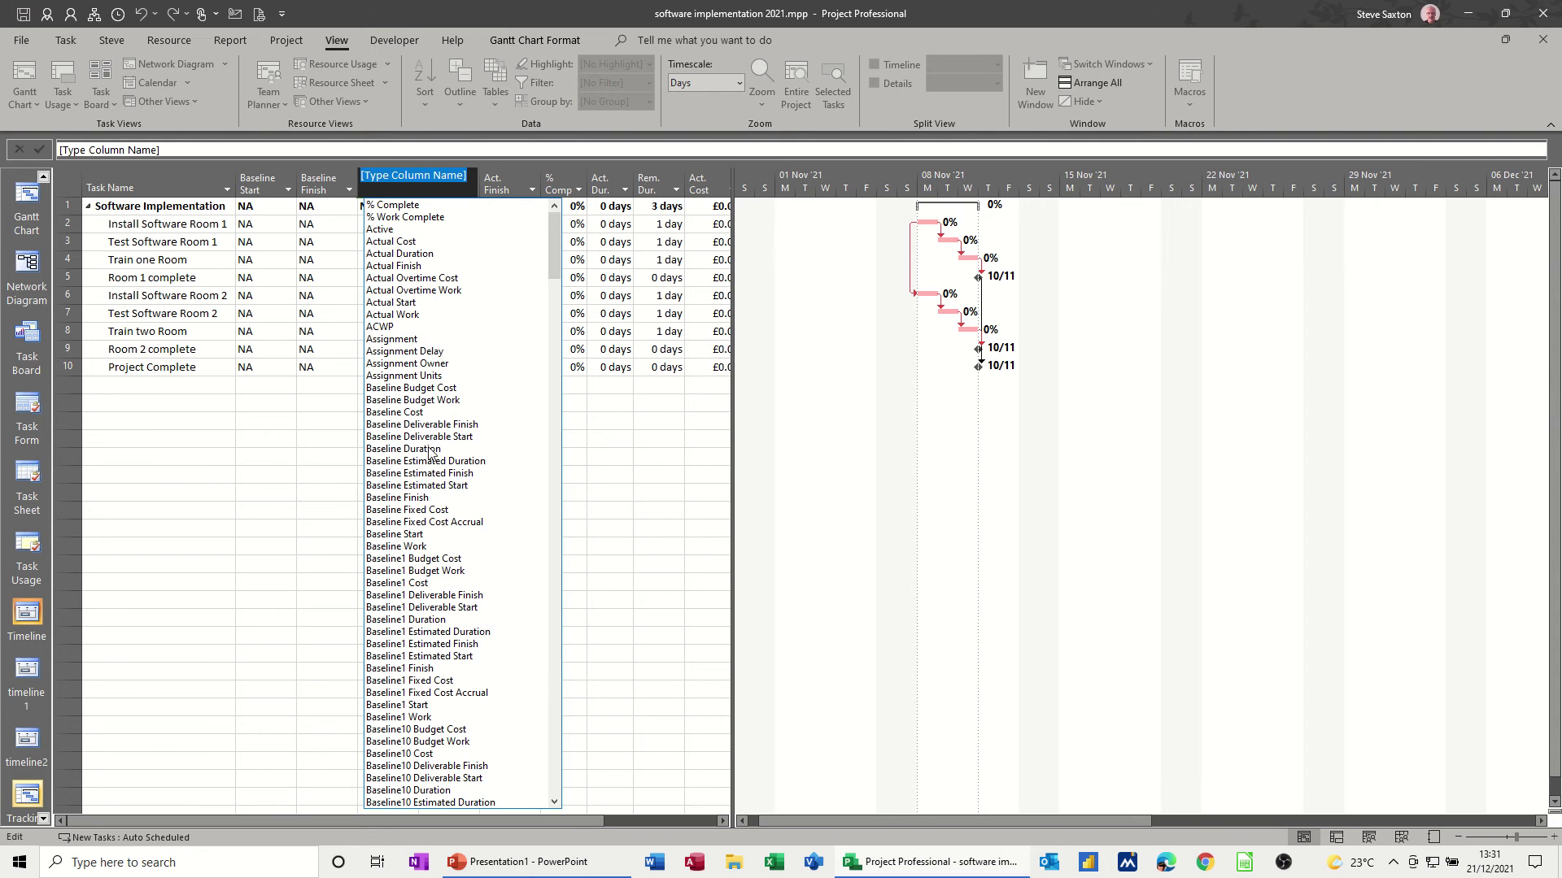
{"action": "left_click", "coordinate": [430, 448]}
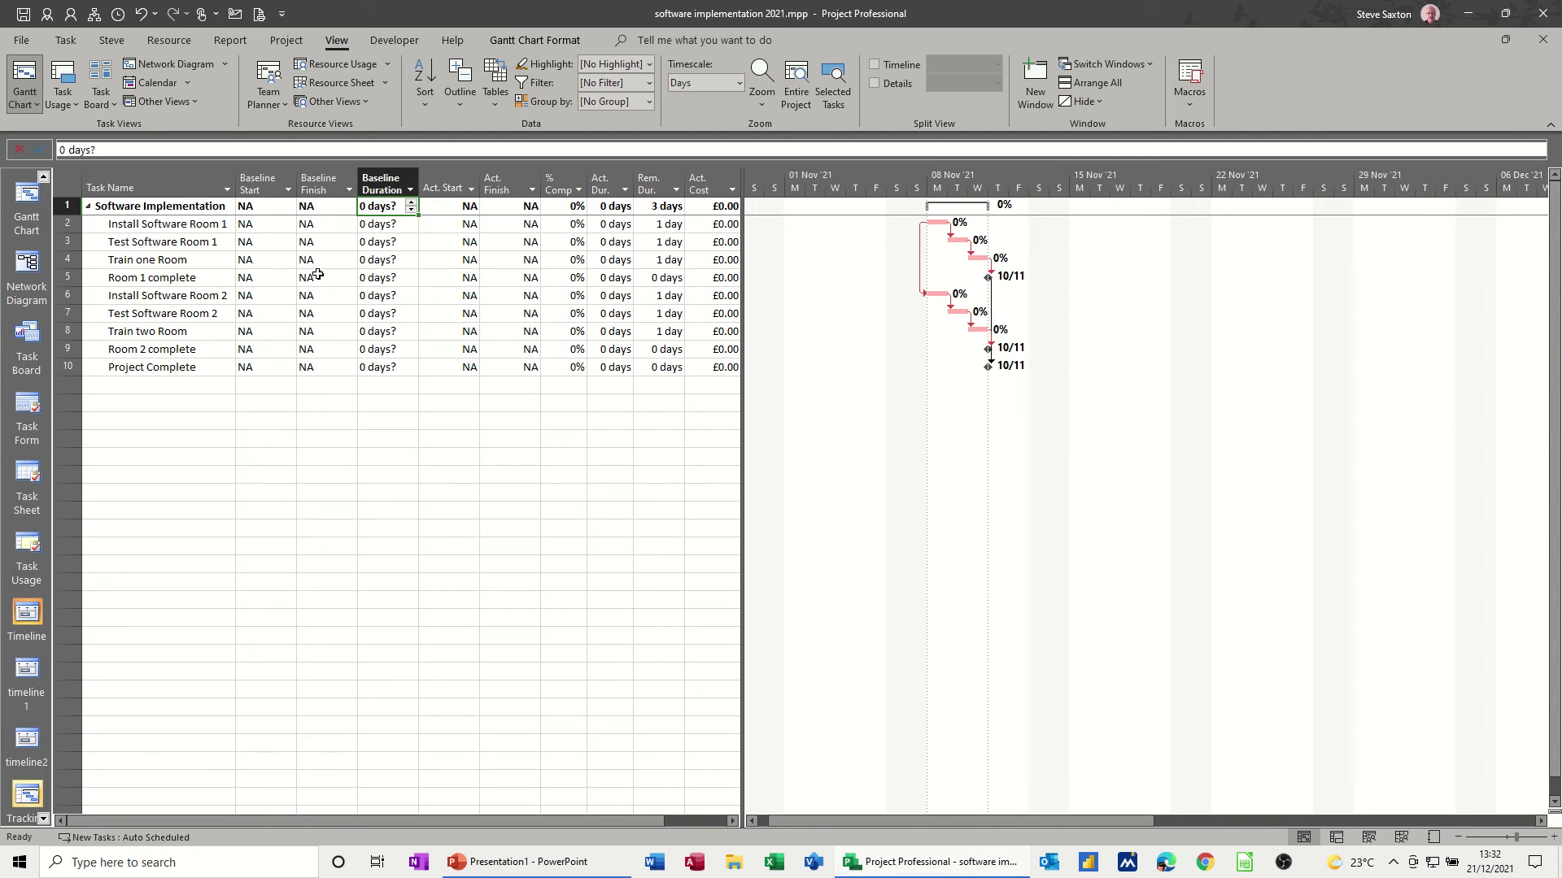
Save the Baseline for the entire project
{"action": "left_click", "coordinate": [284, 42]}
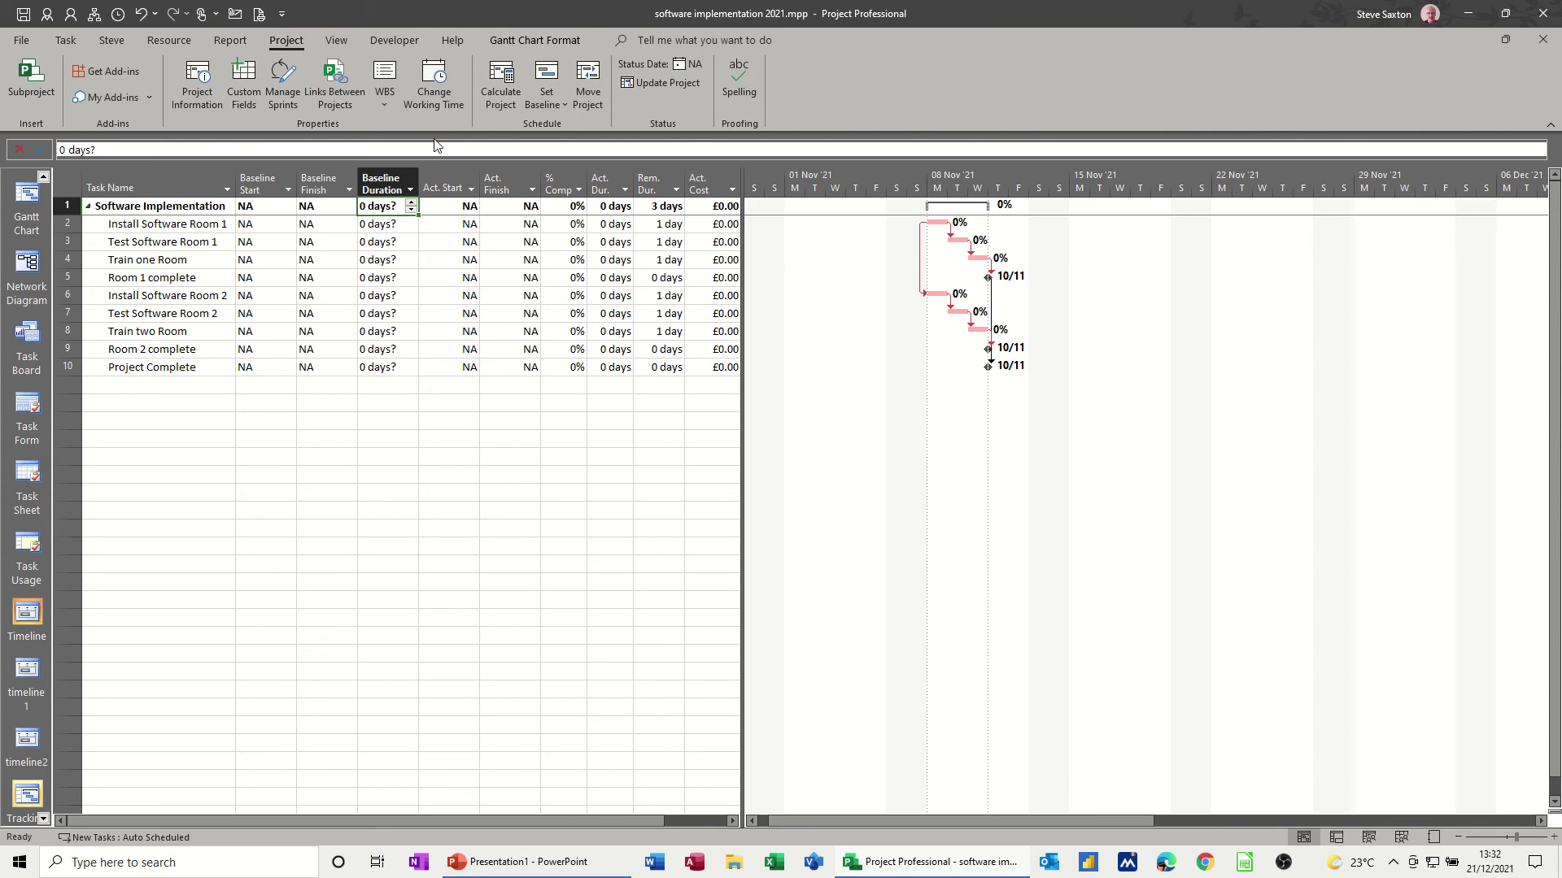
{"action": "left_click", "coordinate": [558, 96]}
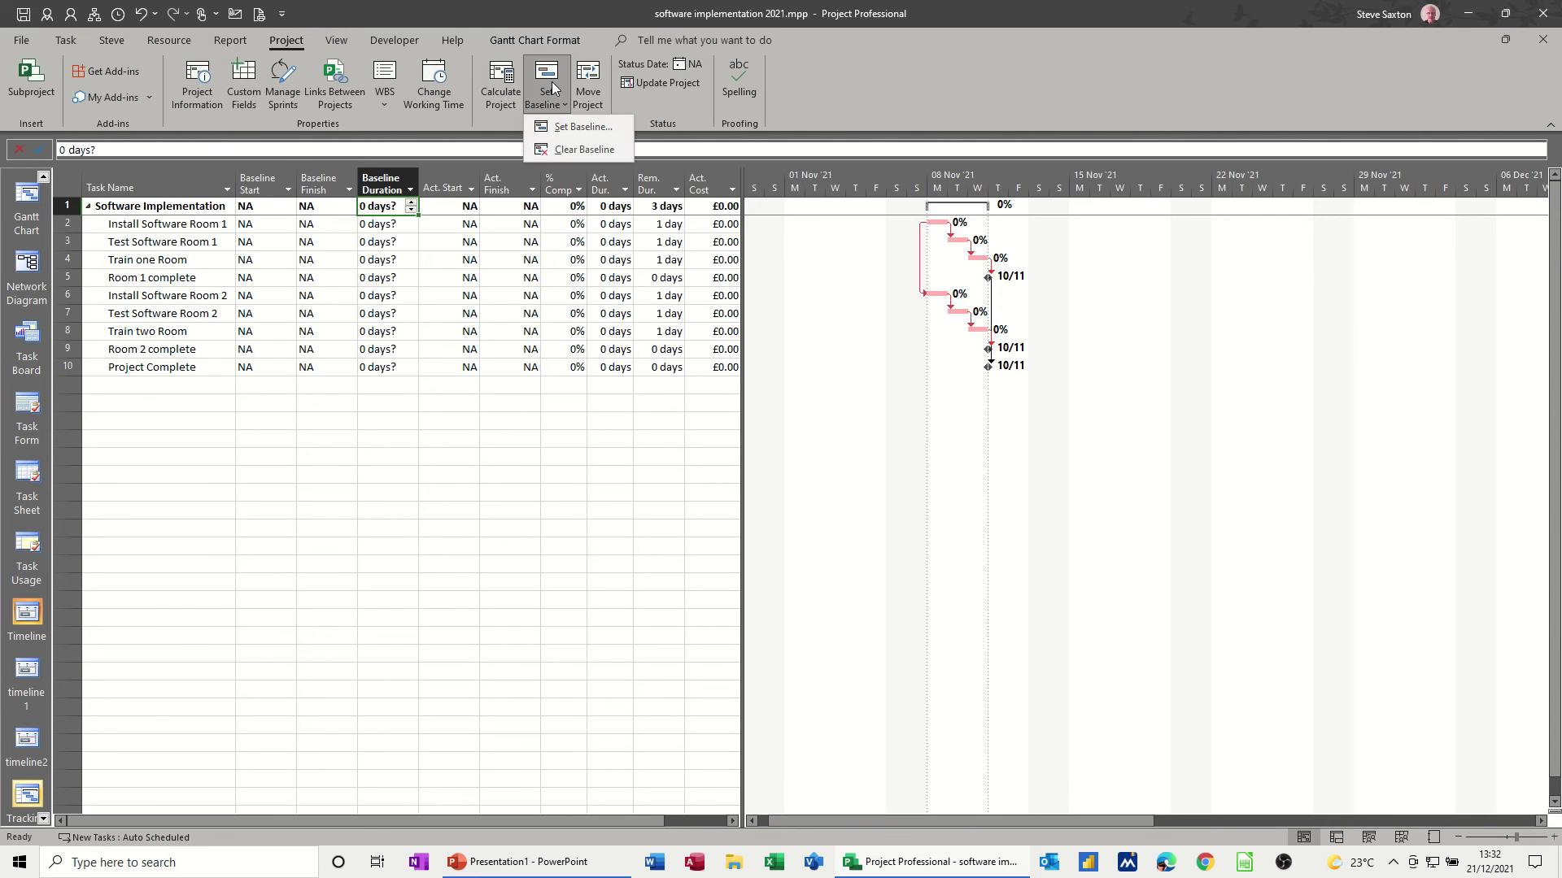
{"action": "left_click", "coordinate": [567, 129]}
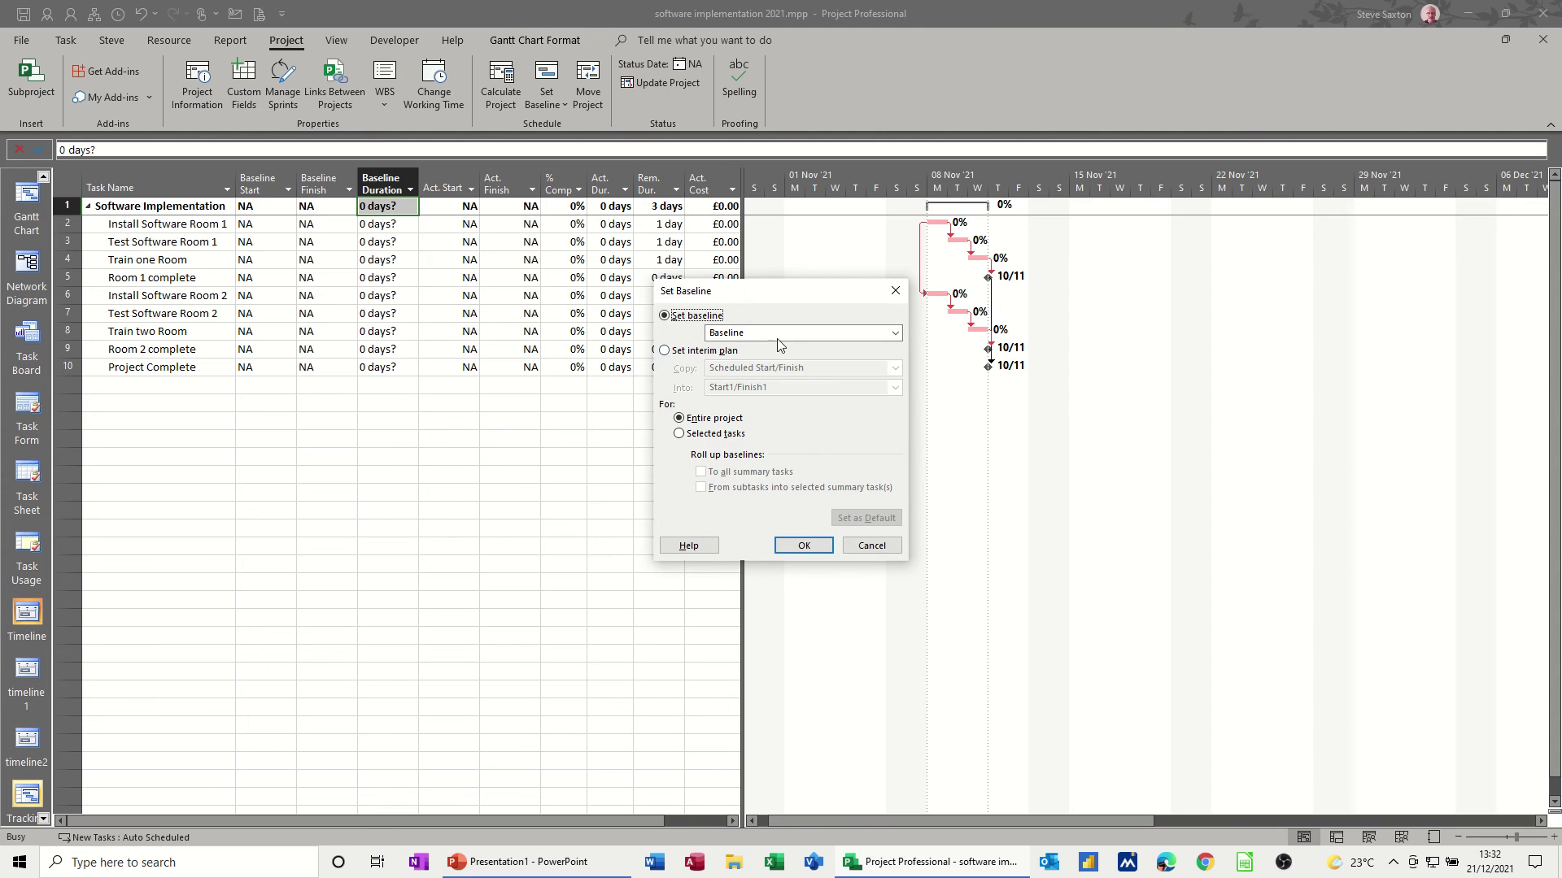
{"action": "left_click", "coordinate": [803, 545]}
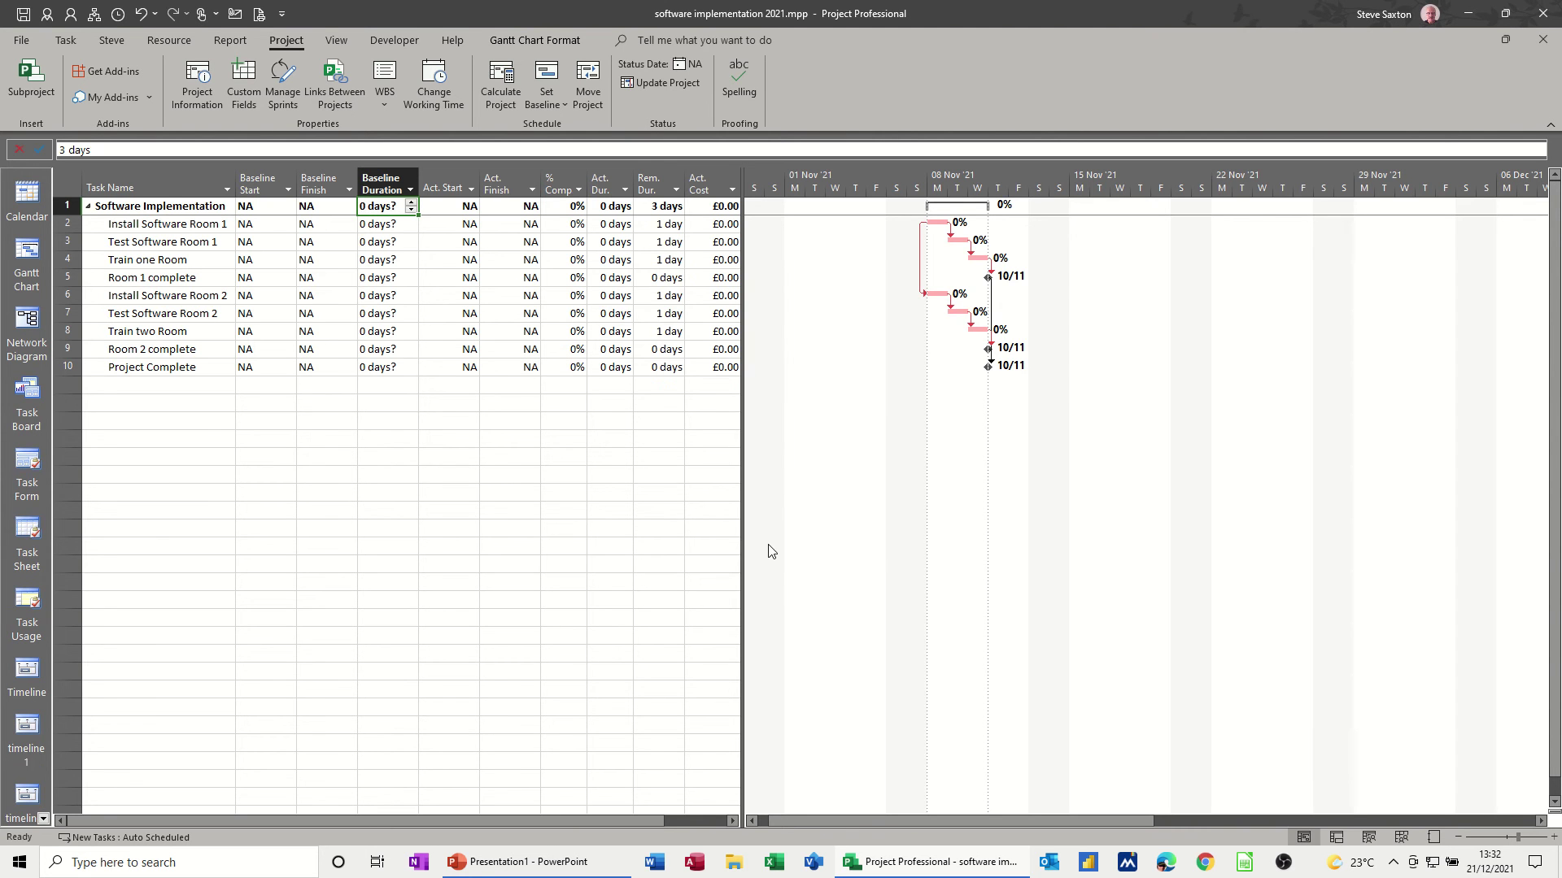
Auto-fit the Baseline Start, Finish and Duration columns and widen the task sheet
{"action": "double_click", "coordinate": [295, 188]}
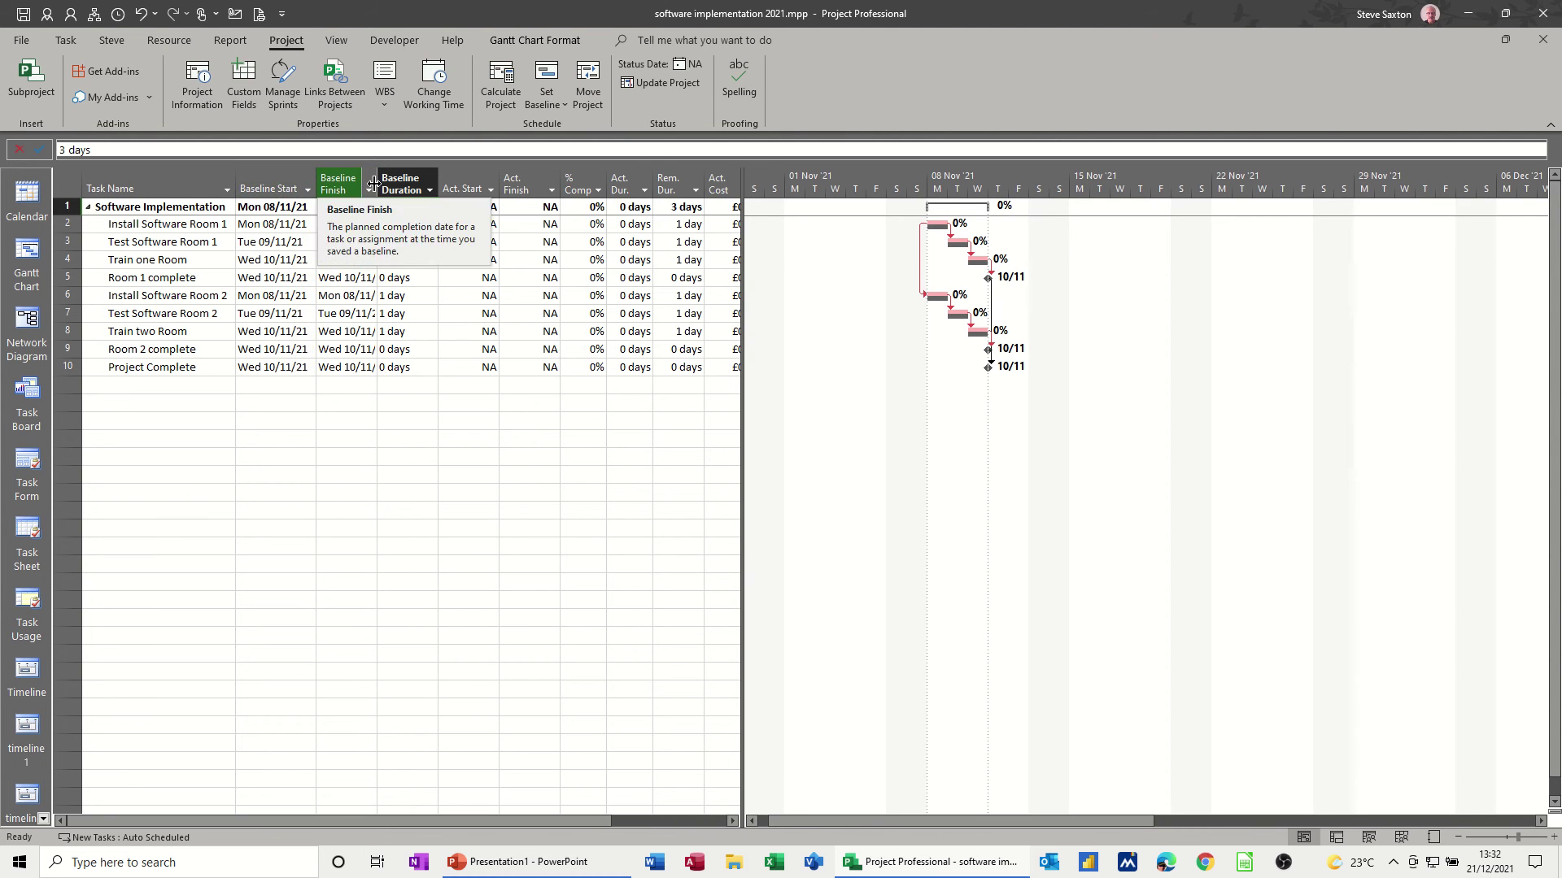
{"action": "double_click", "coordinate": [376, 184]}
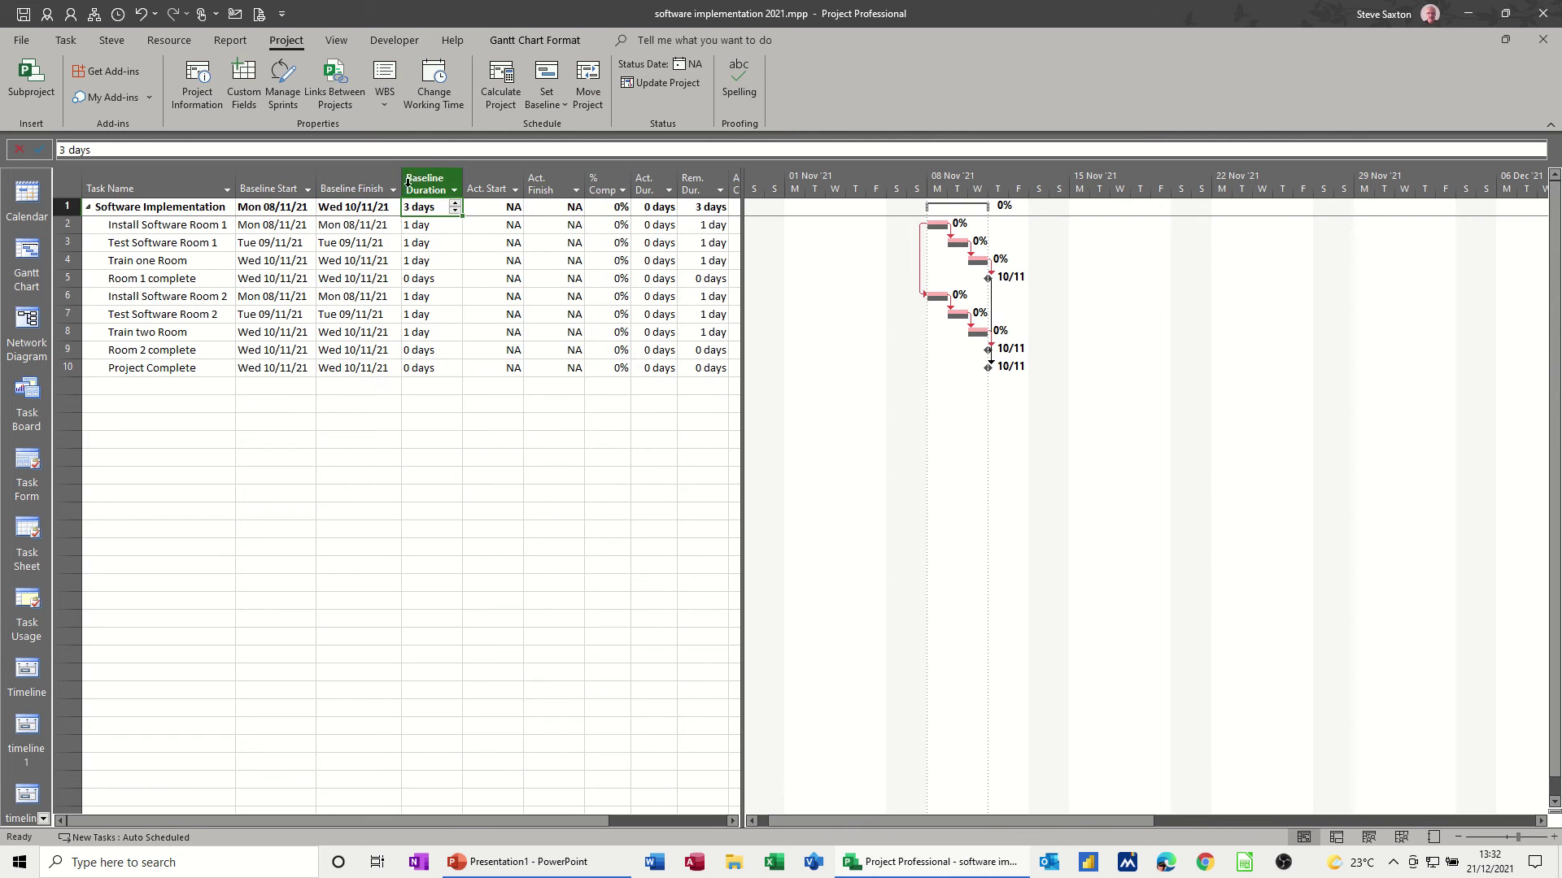
{"action": "double_click", "coordinate": [462, 188]}
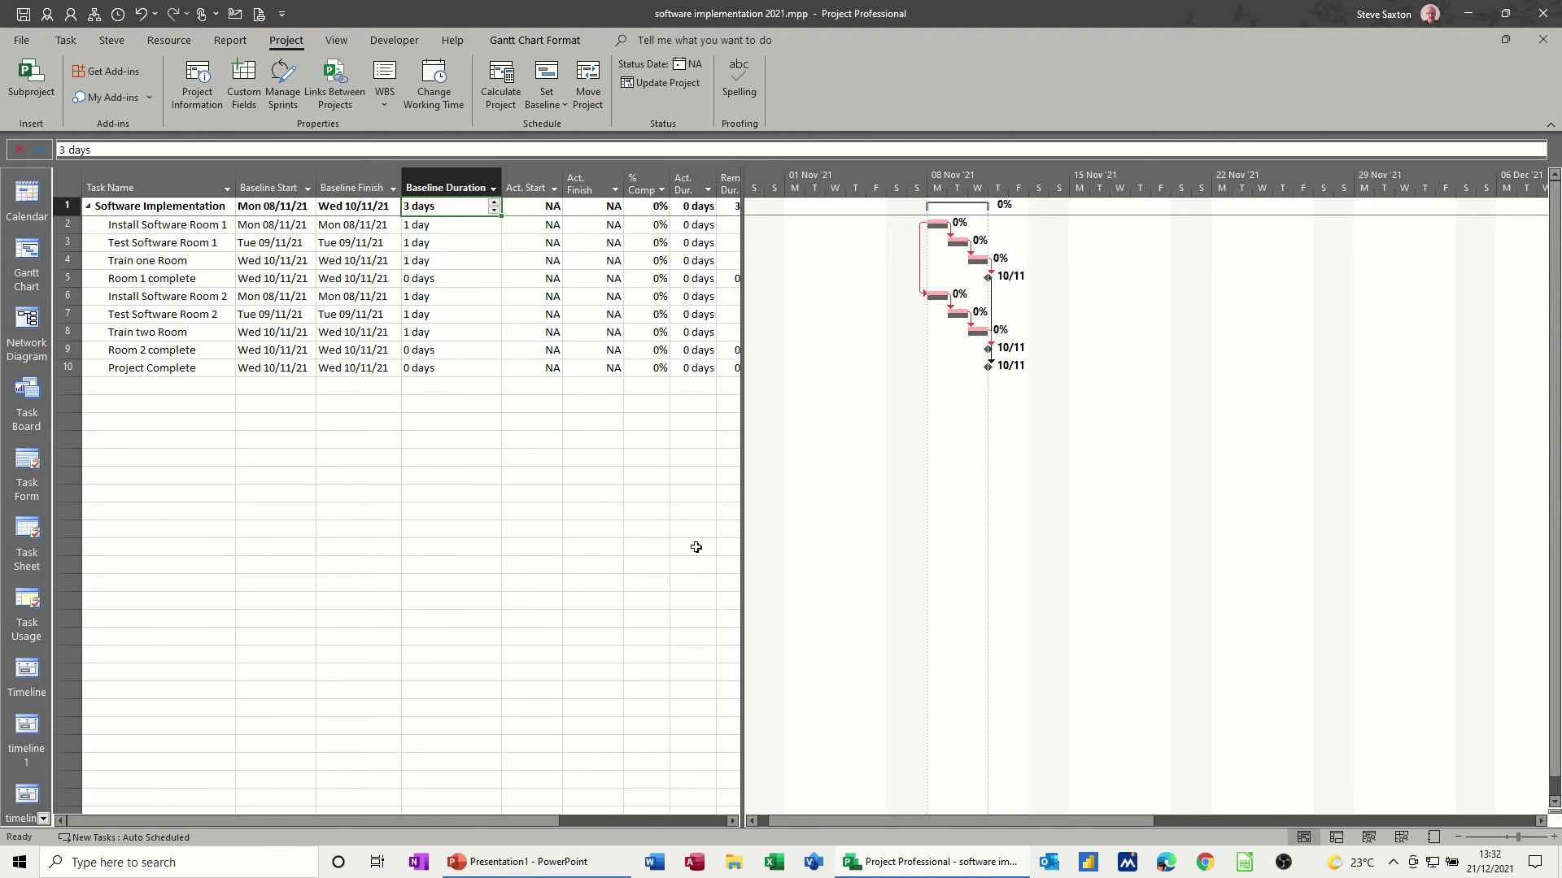
{"action": "left_click_drag", "start_coordinate": [743, 542], "coordinate": [957, 542]}
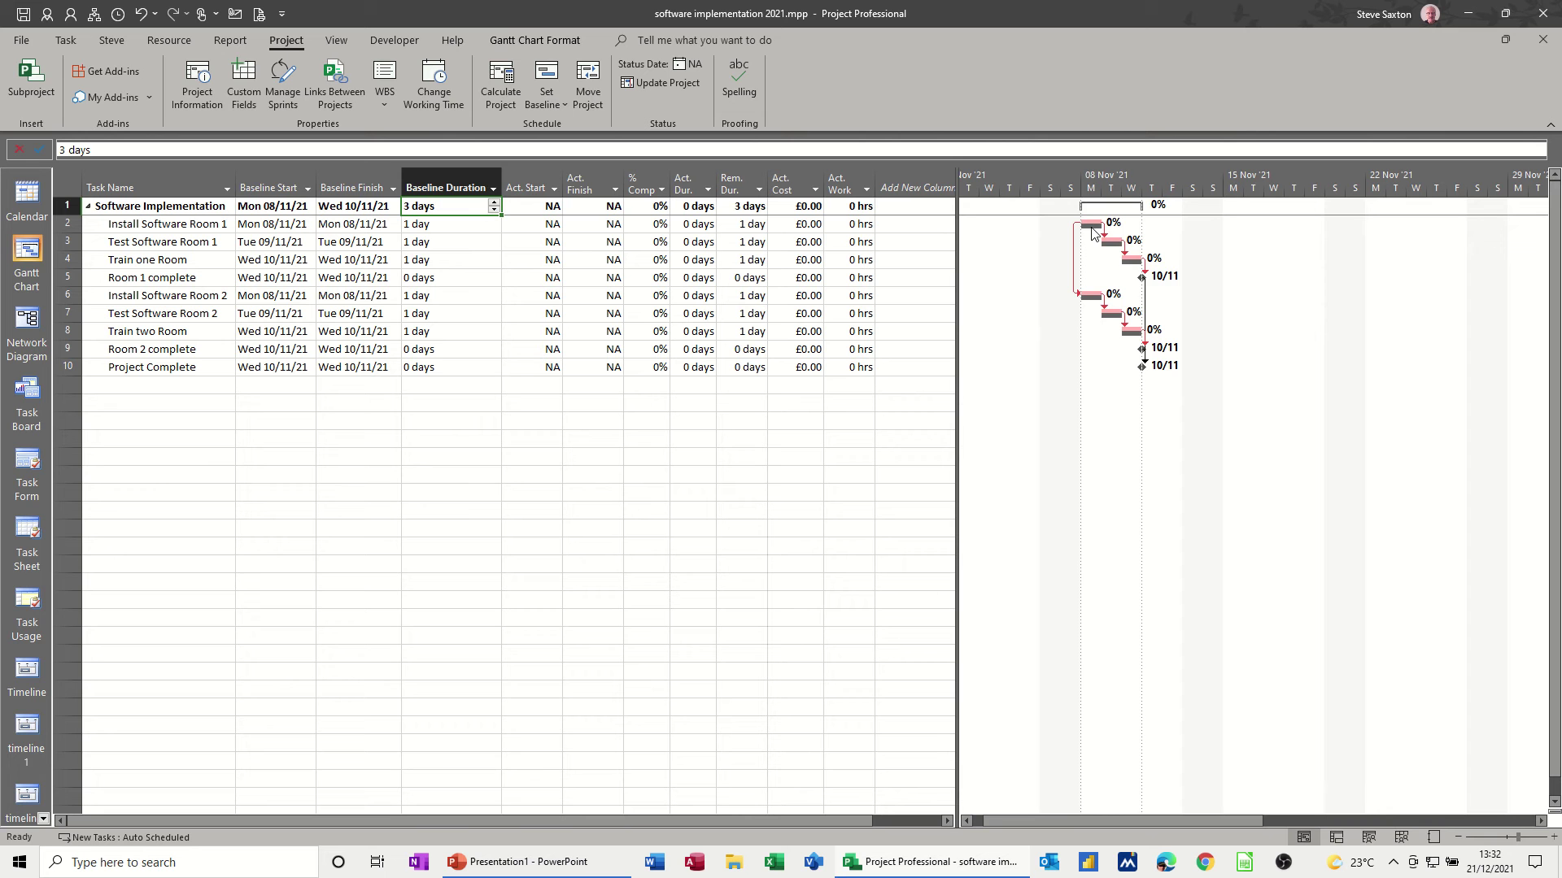
{"action": "mouse_move", "coordinate": [1088, 222]}
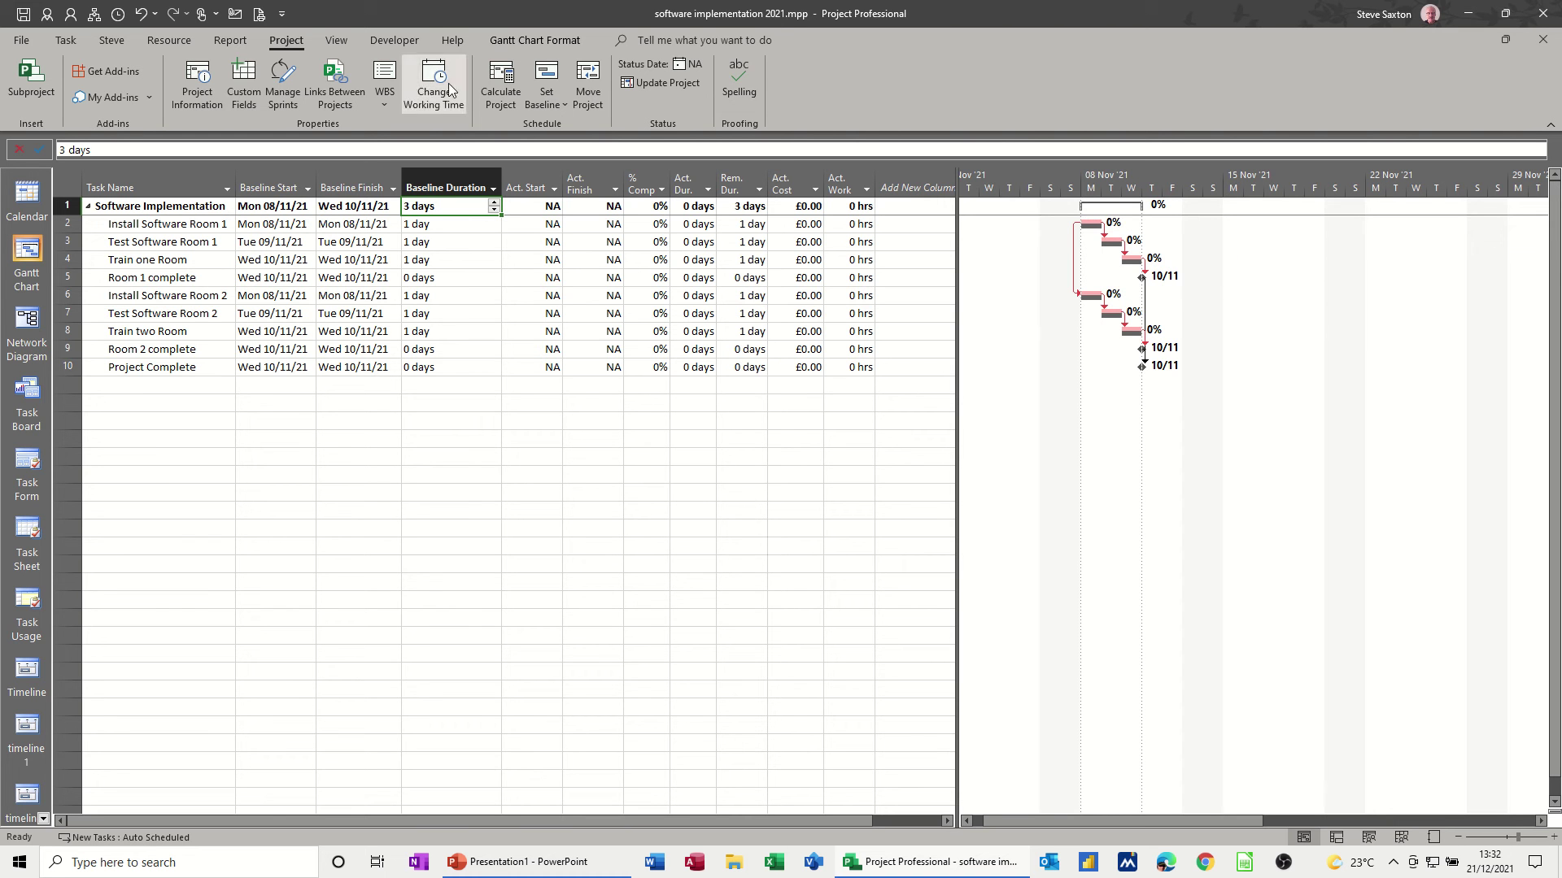
Turn Critical Tasks highlighting off and back on in Gantt Chart Format
{"action": "left_click", "coordinate": [524, 38]}
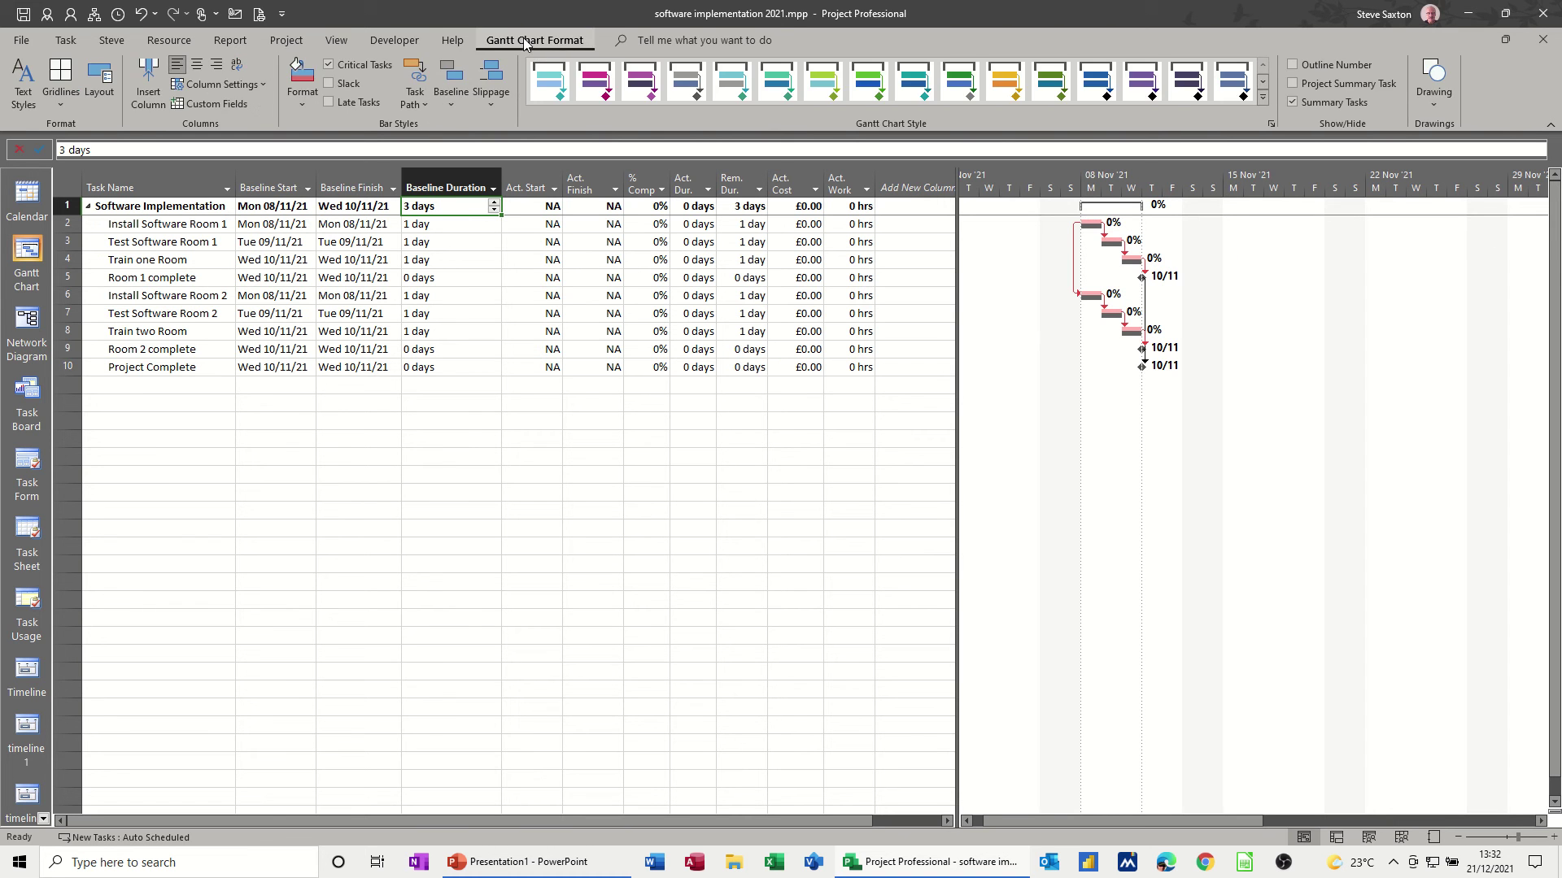
{"action": "left_click", "coordinate": [329, 65]}
{"action": "left_click", "coordinate": [328, 65]}
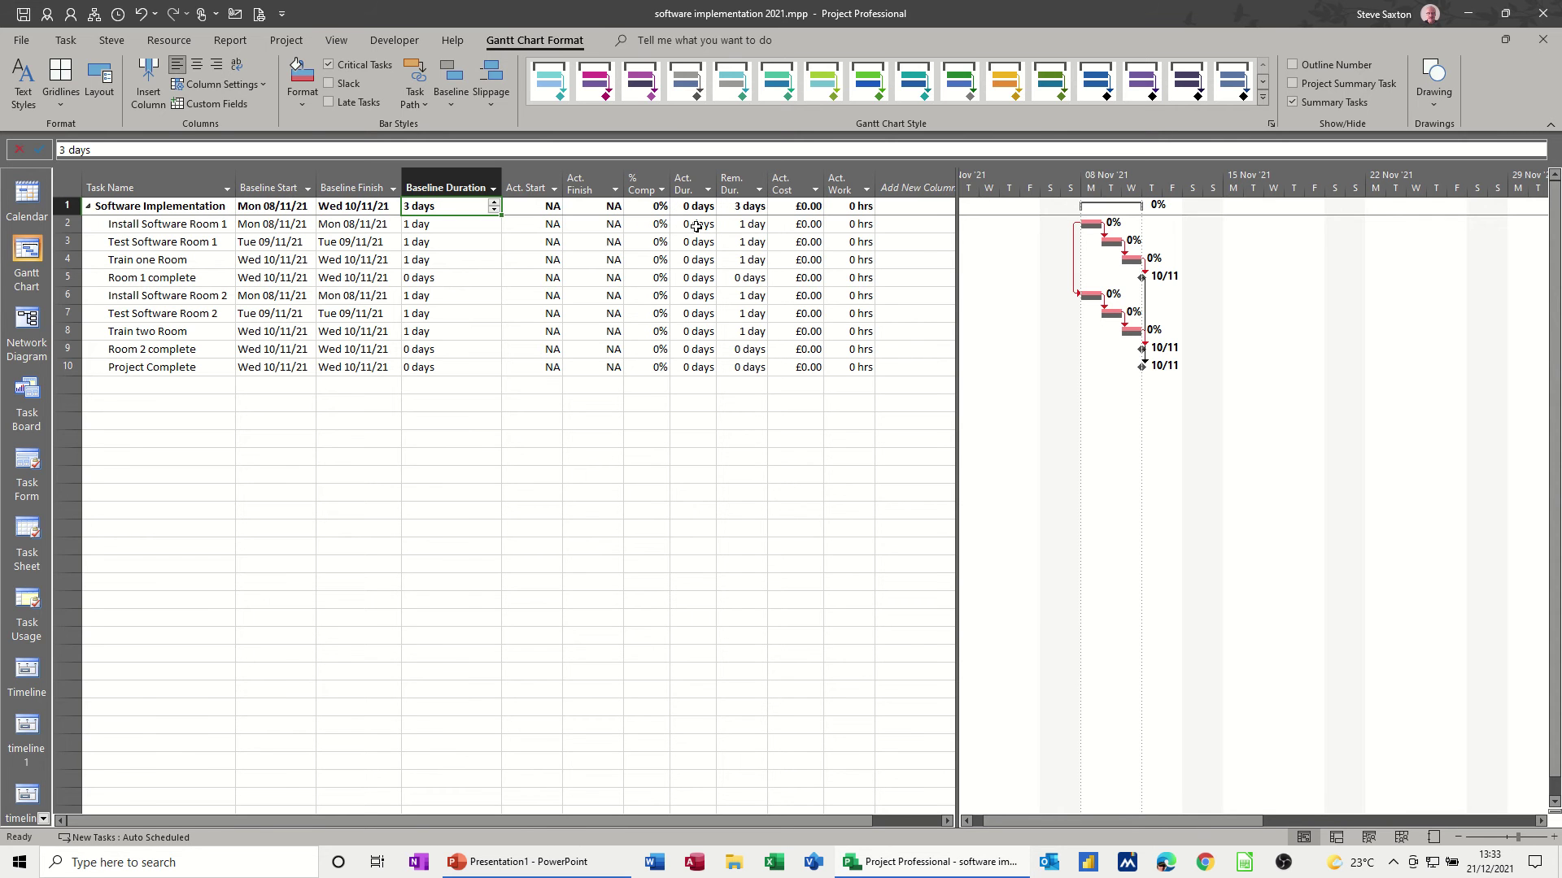
Enter 2 days actual duration for Install Software Room 1 and widen Act. Start
{"action": "left_click", "coordinate": [696, 225]}
{"action": "type", "text": "2"}
{"action": "left_click", "coordinate": [701, 366]}
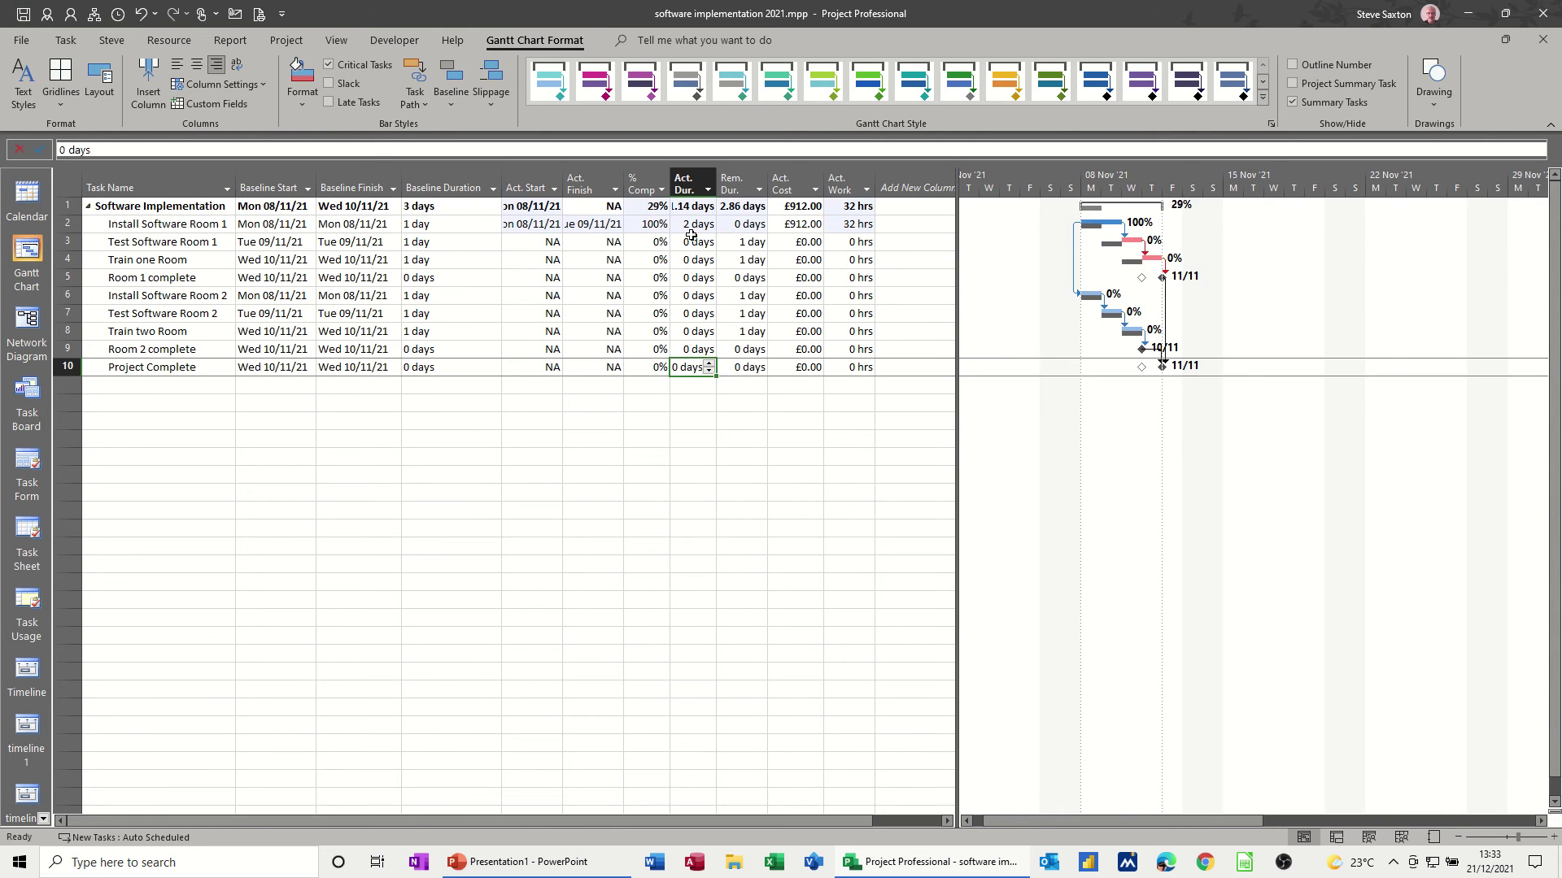
{"action": "left_click_drag", "start_coordinate": [562, 184], "coordinate": [657, 182]}
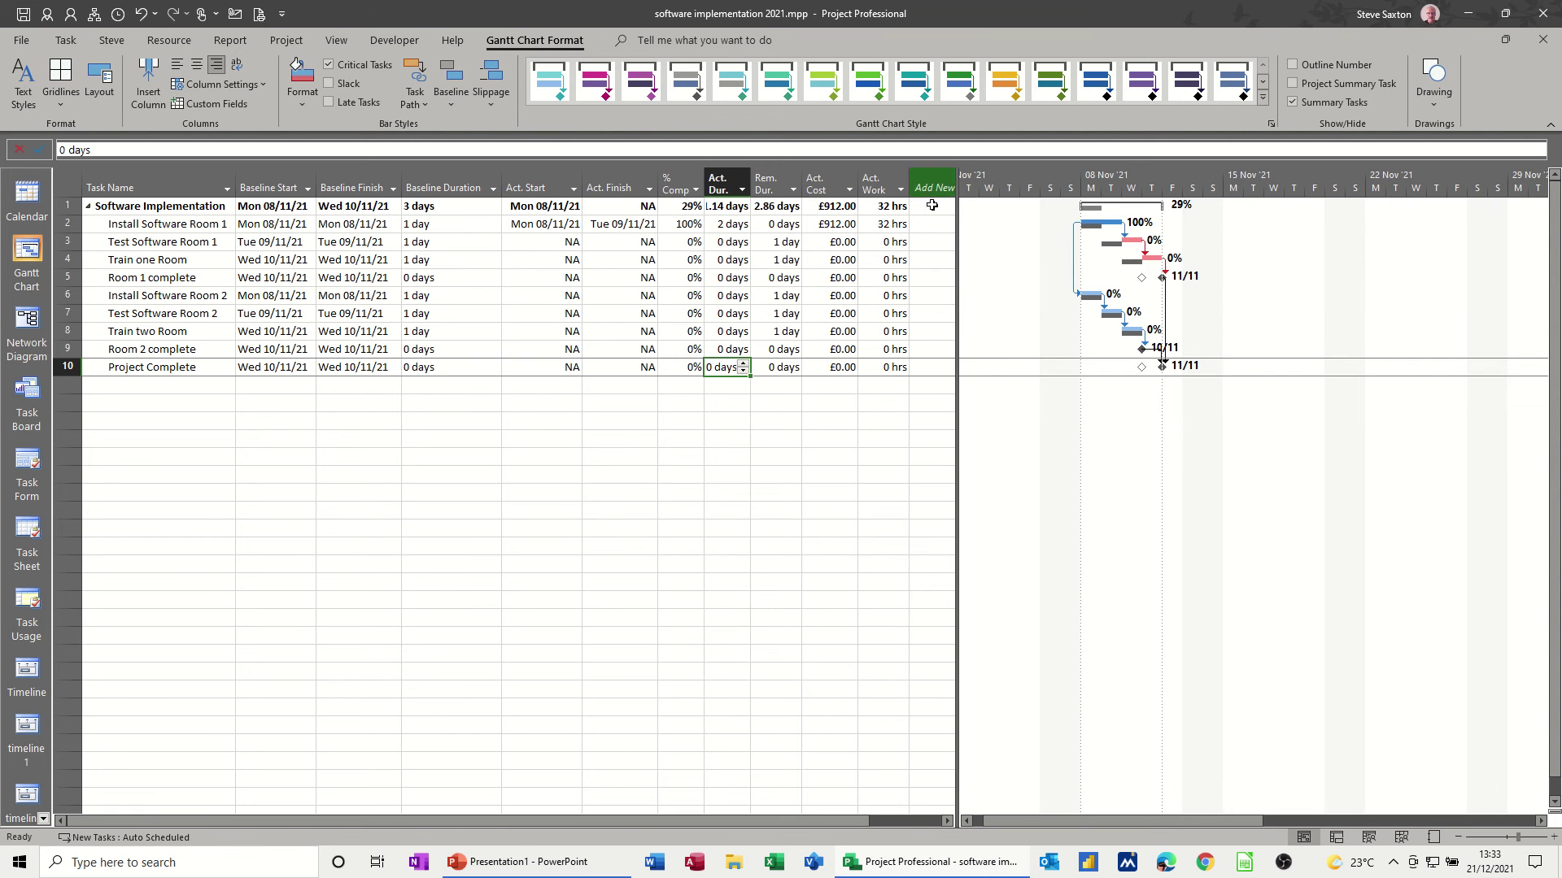
Add a Baseline Cost column and check Install Software Room 1's £656.00 baseline cost
{"action": "left_click_drag", "start_coordinate": [957, 279], "coordinate": [1010, 279]}
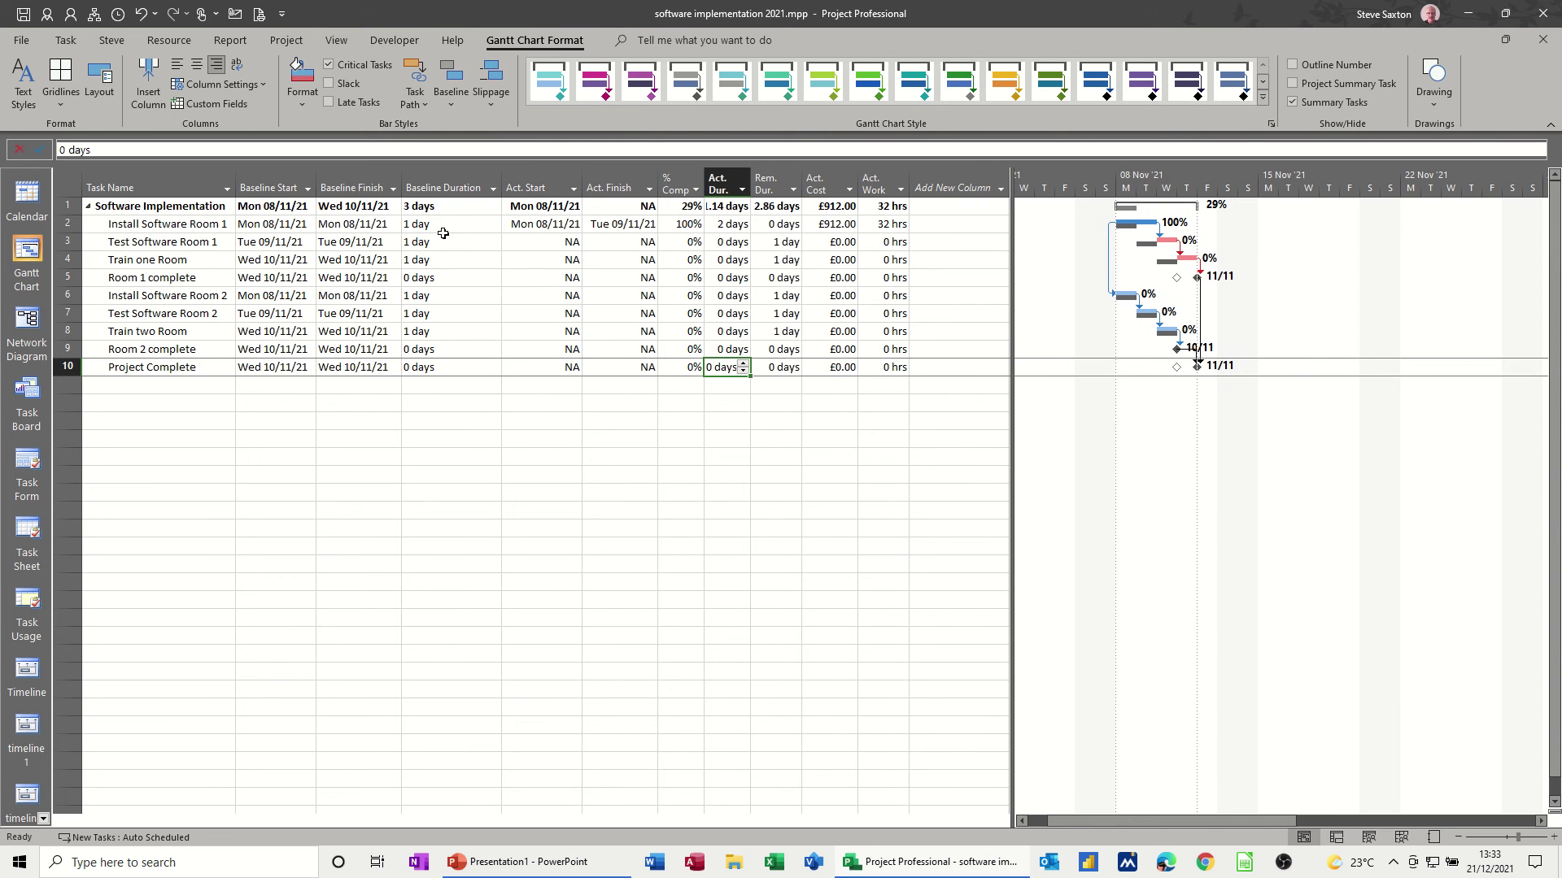
{"action": "left_click", "coordinate": [935, 184]}
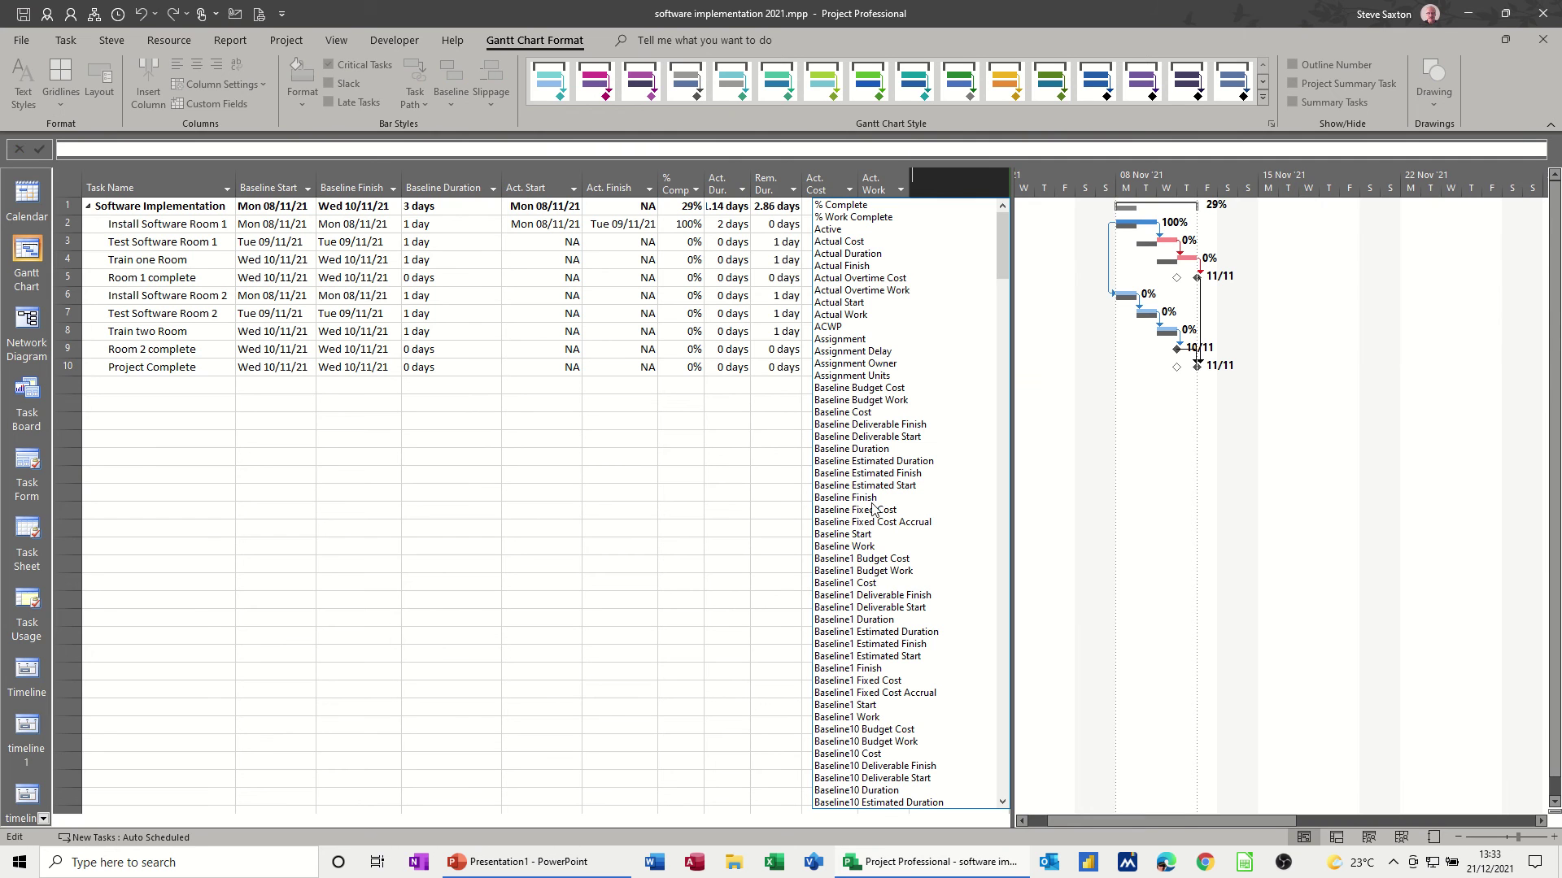
{"action": "left_click", "coordinate": [844, 413]}
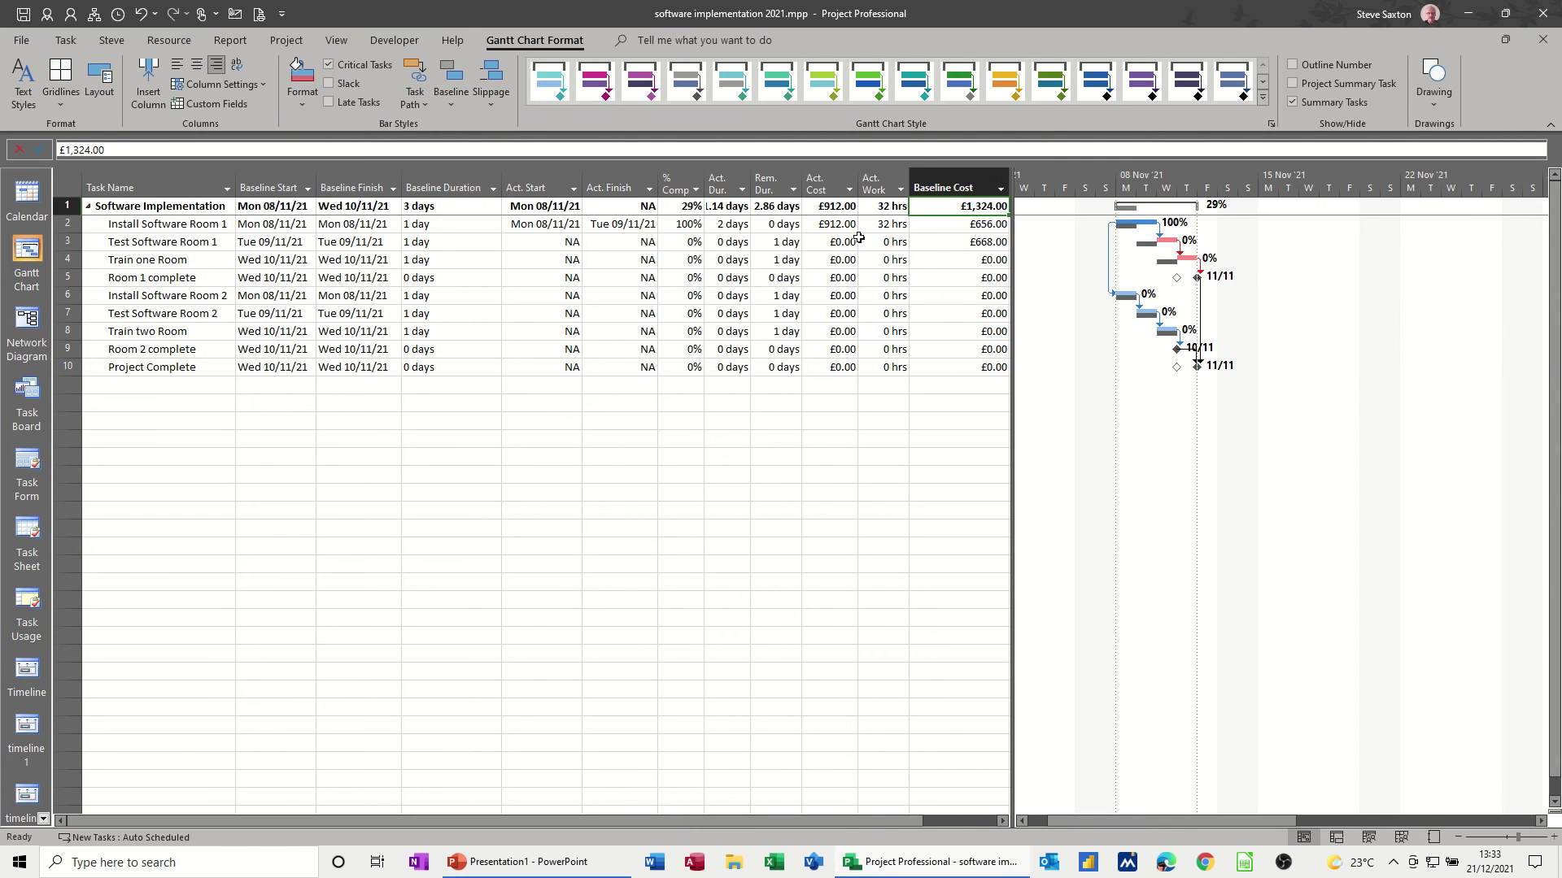
{"action": "left_click", "coordinate": [949, 224]}
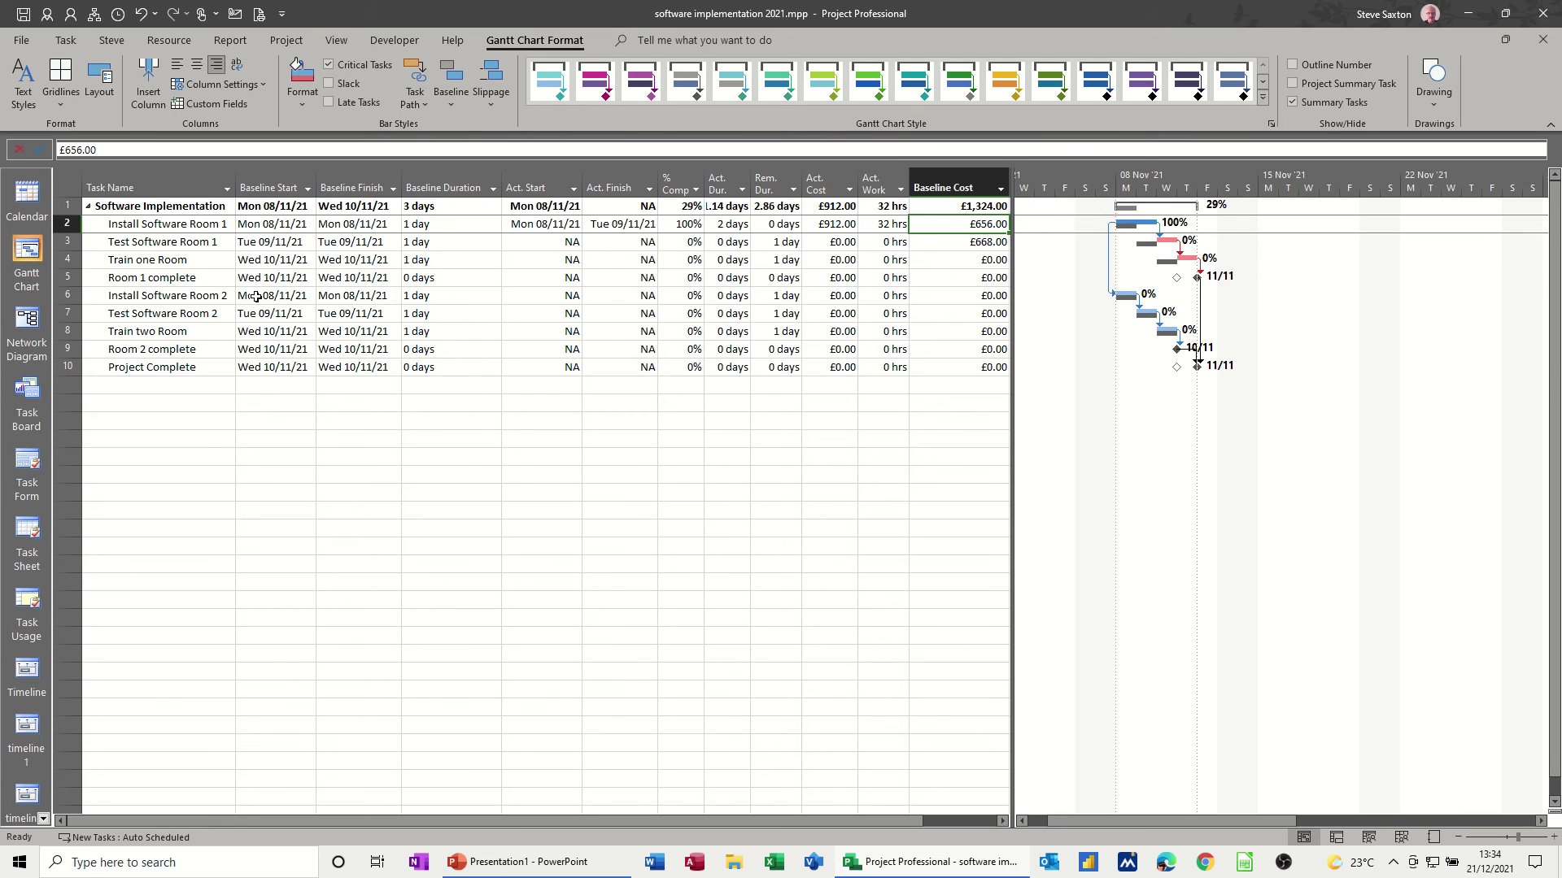
Give Install Software Room 2 an actual start of 15 November 2021 and 2 days actual duration
{"action": "left_click", "coordinate": [567, 298]}
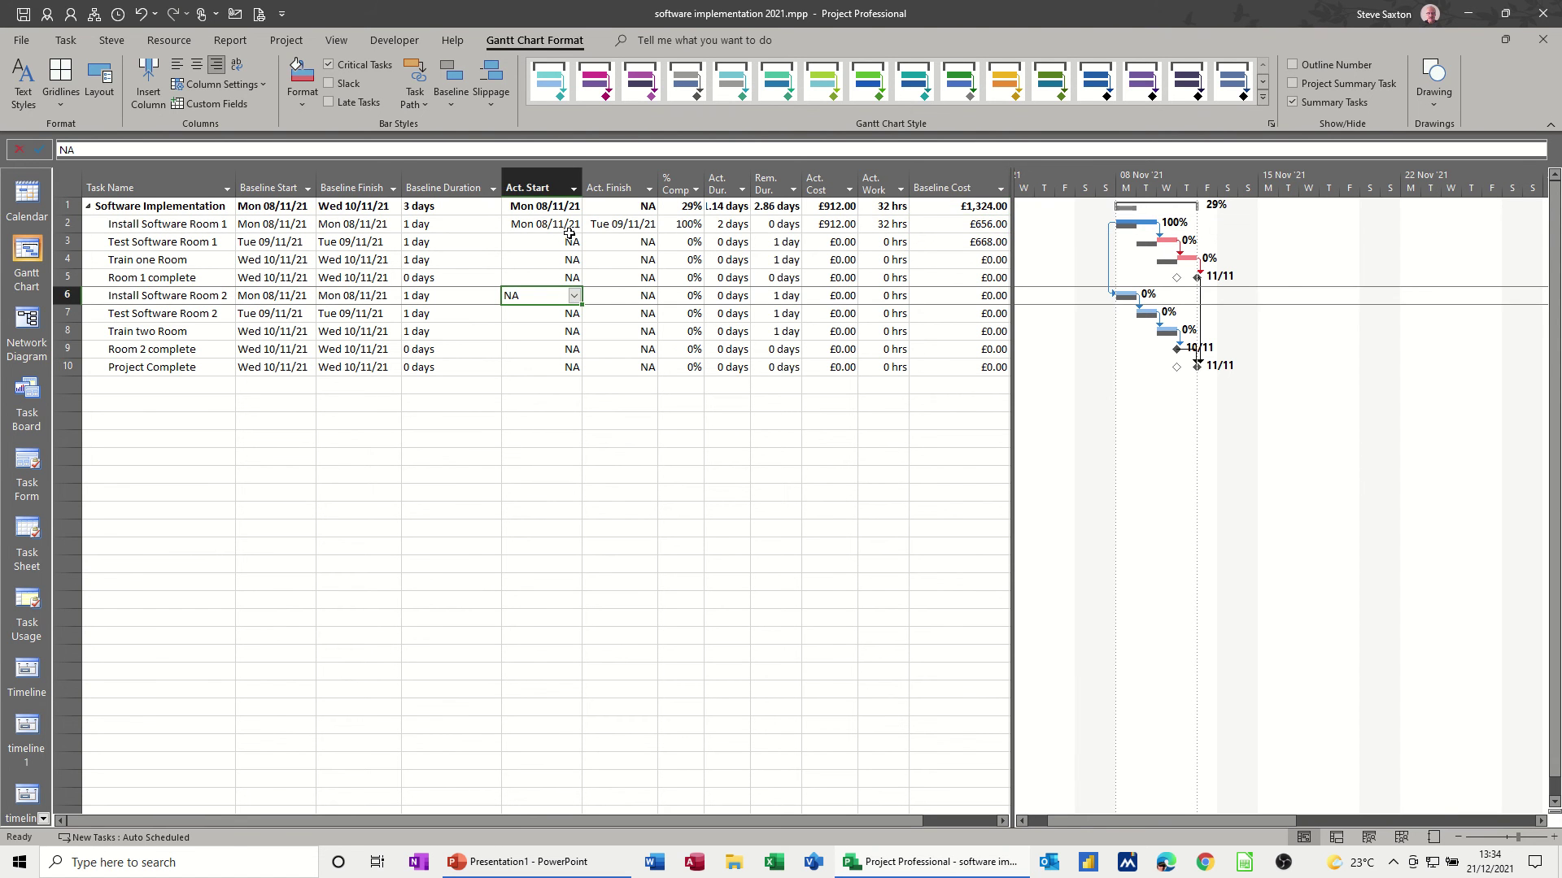
{"action": "left_click", "coordinate": [574, 296]}
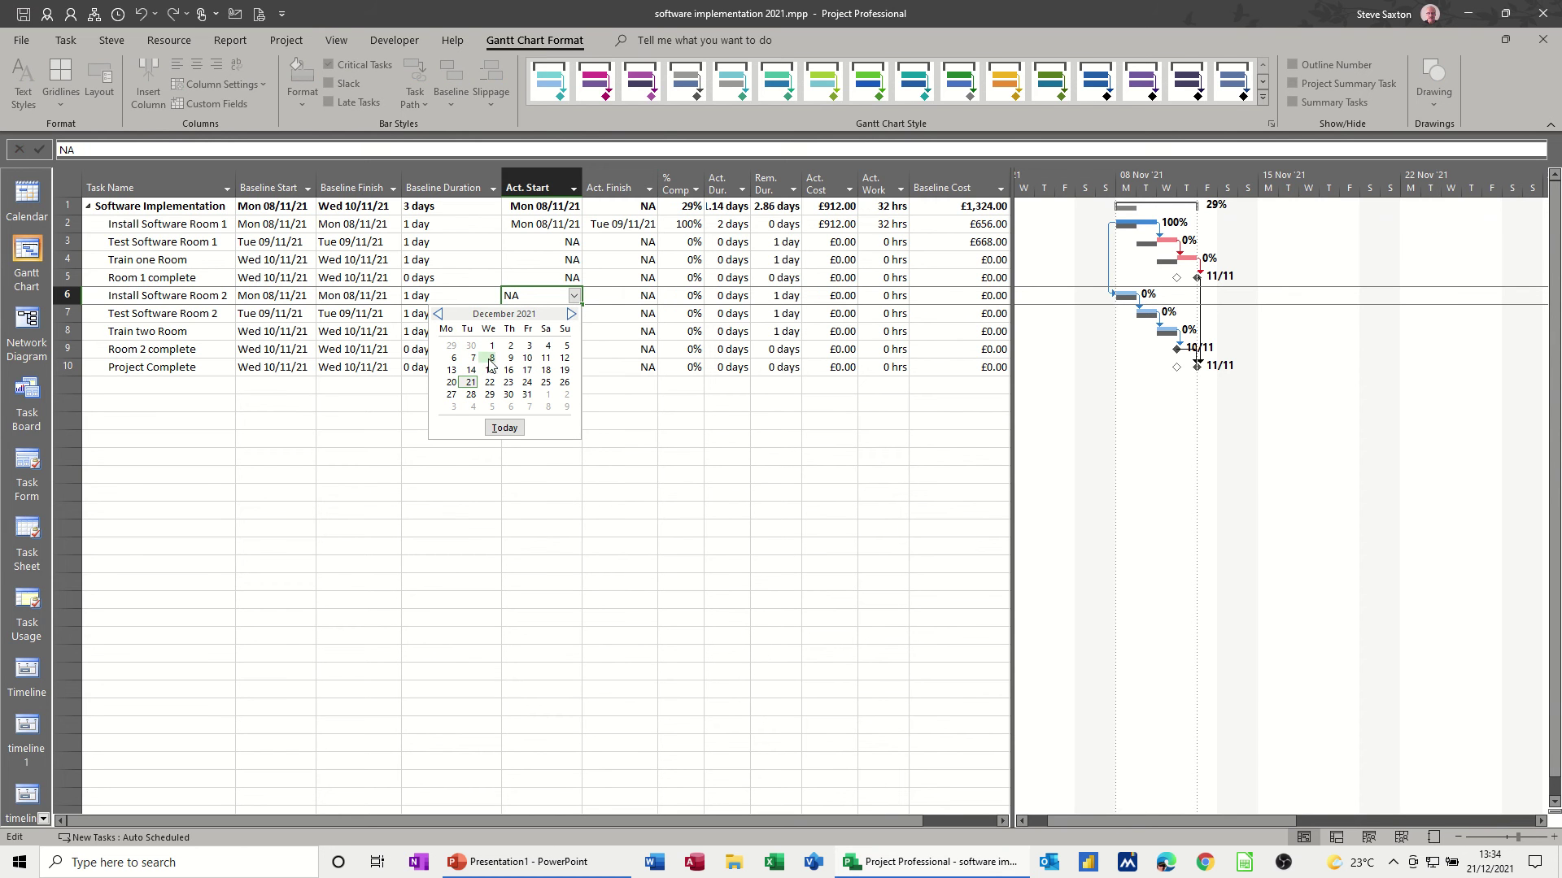
{"action": "left_click", "coordinate": [439, 316]}
{"action": "left_click", "coordinate": [452, 371]}
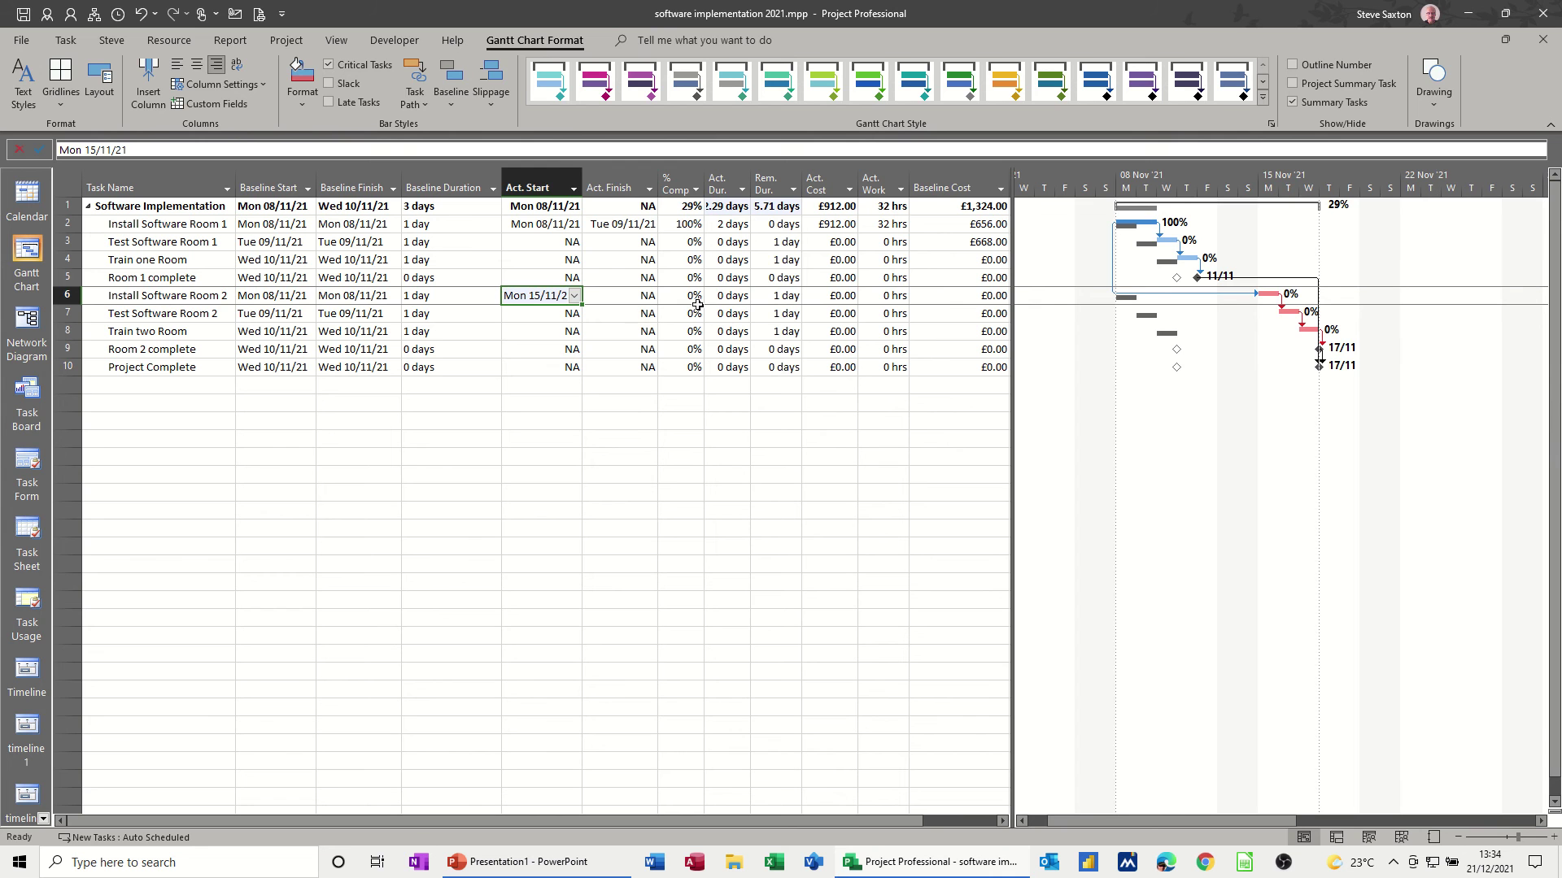
{"action": "left_click", "coordinate": [729, 298]}
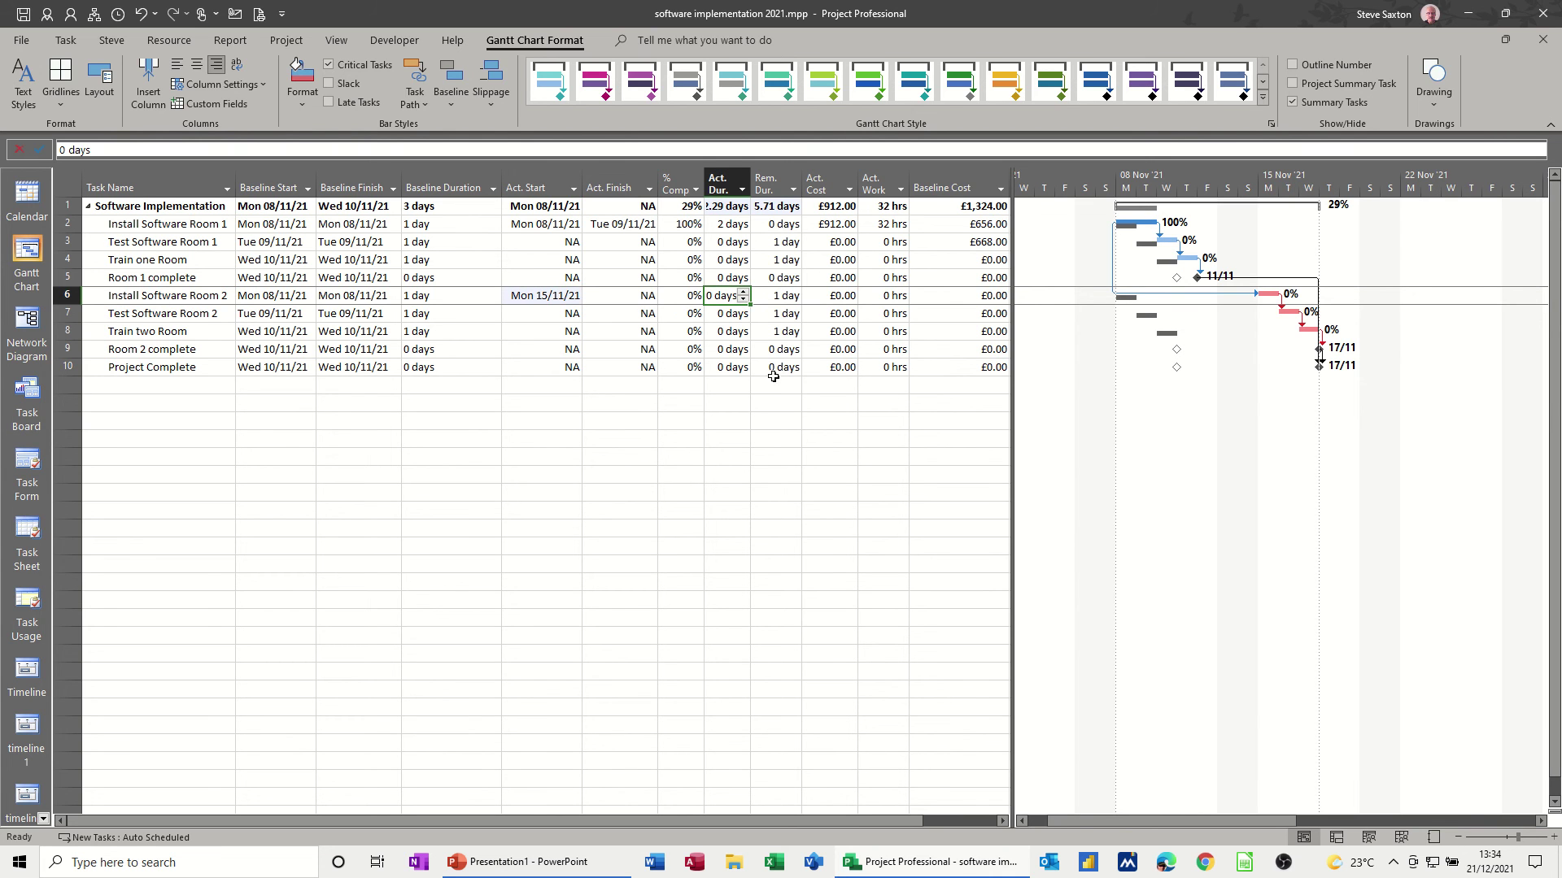
{"action": "type", "text": "2"}
{"action": "left_click", "coordinate": [741, 401]}
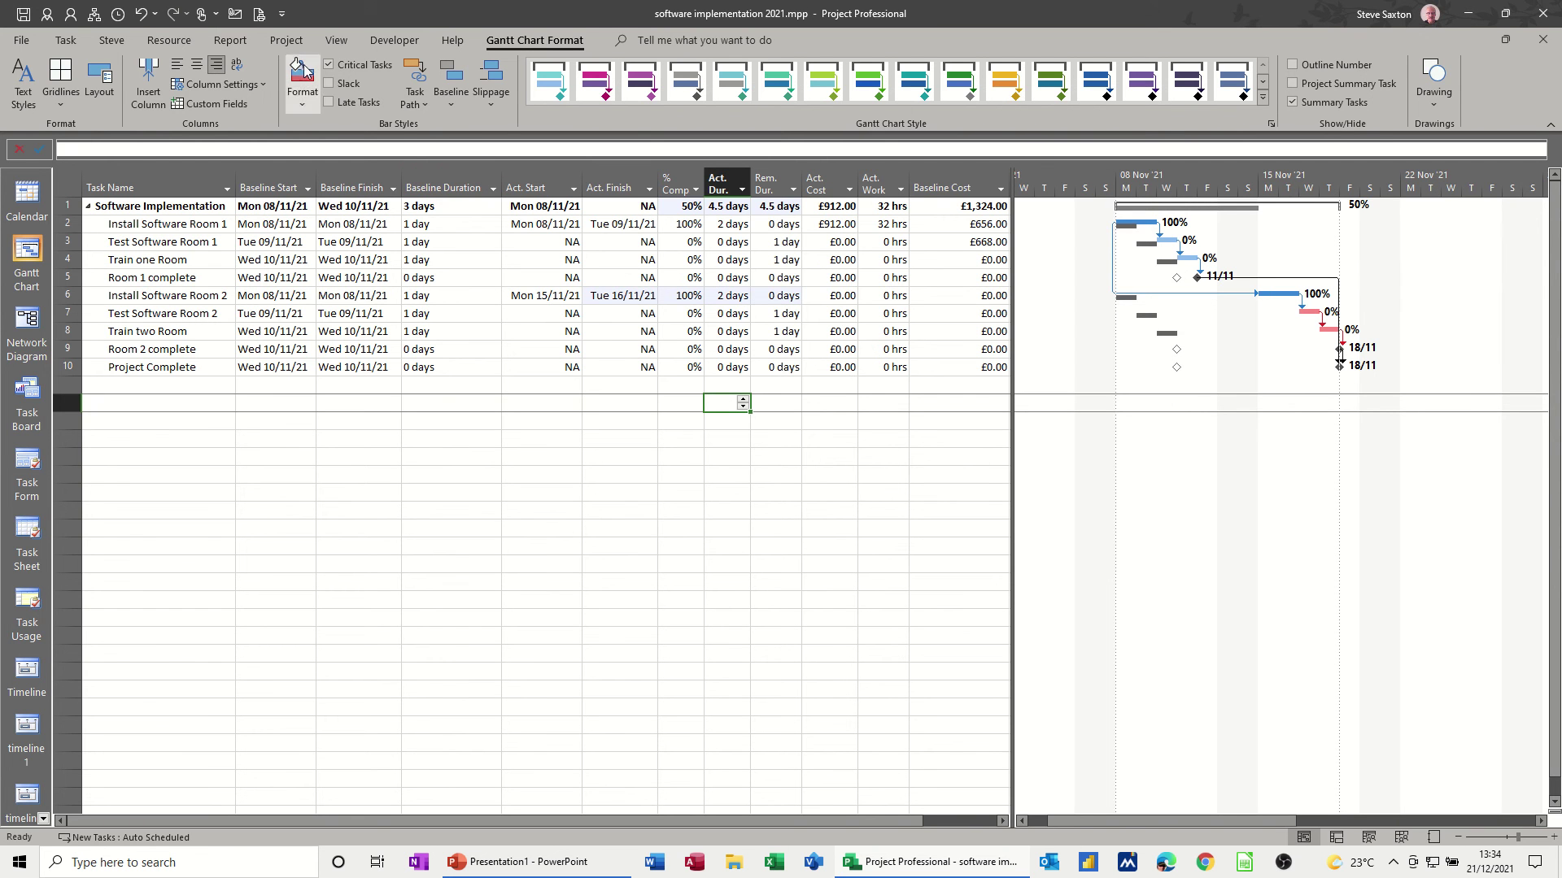
Save the entire project's current schedule into the Baseline 1 slot using Set Baseline
{"action": "left_click", "coordinate": [285, 42]}
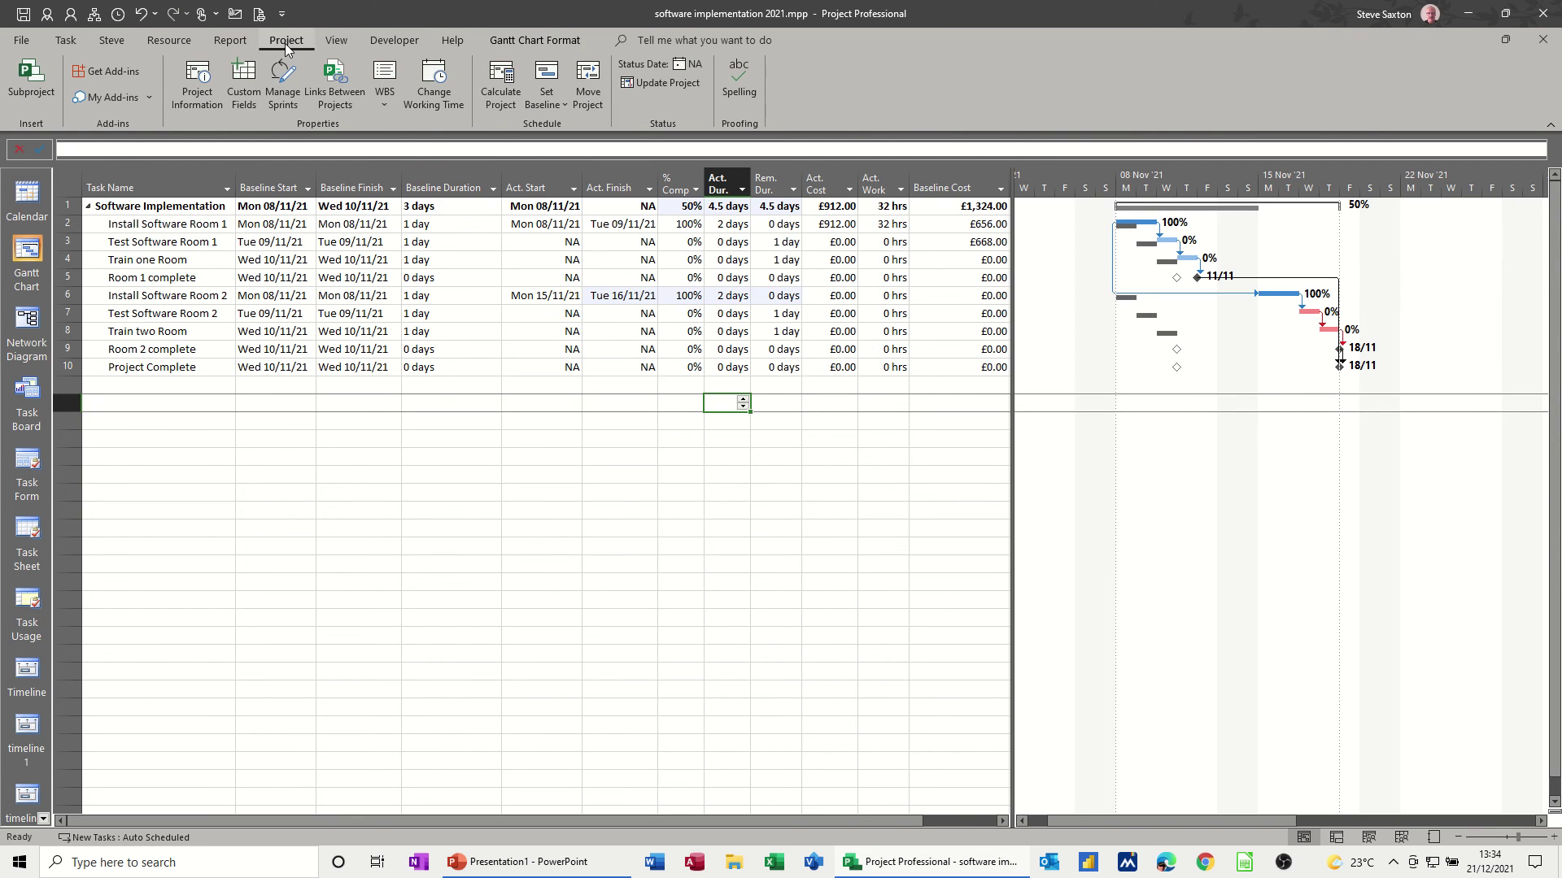
{"action": "left_click", "coordinate": [547, 104]}
{"action": "left_click", "coordinate": [559, 127]}
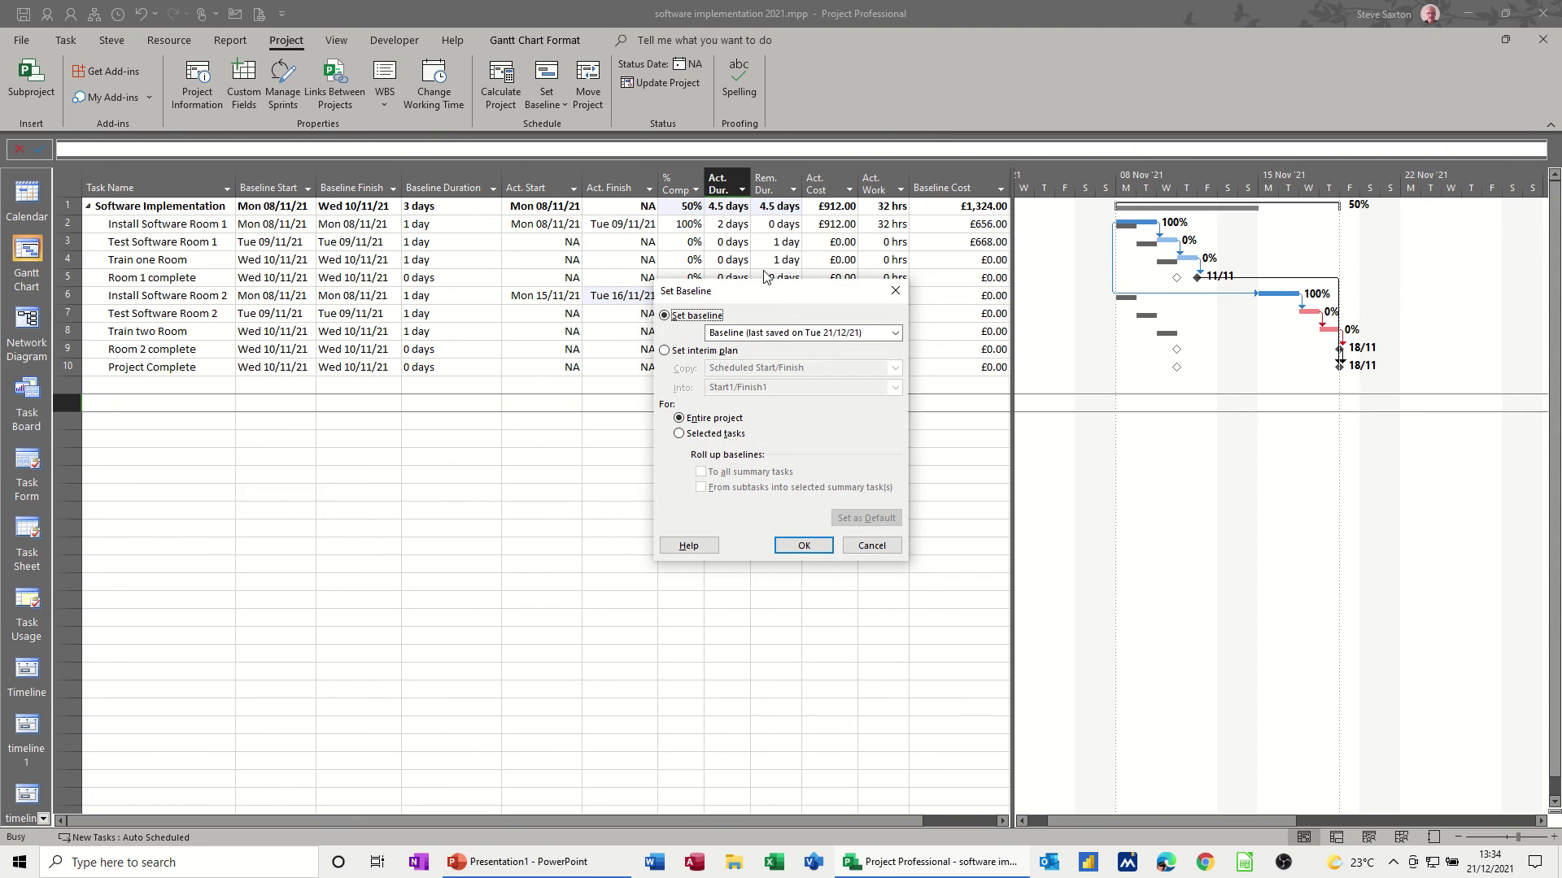
{"action": "left_click", "coordinate": [895, 333]}
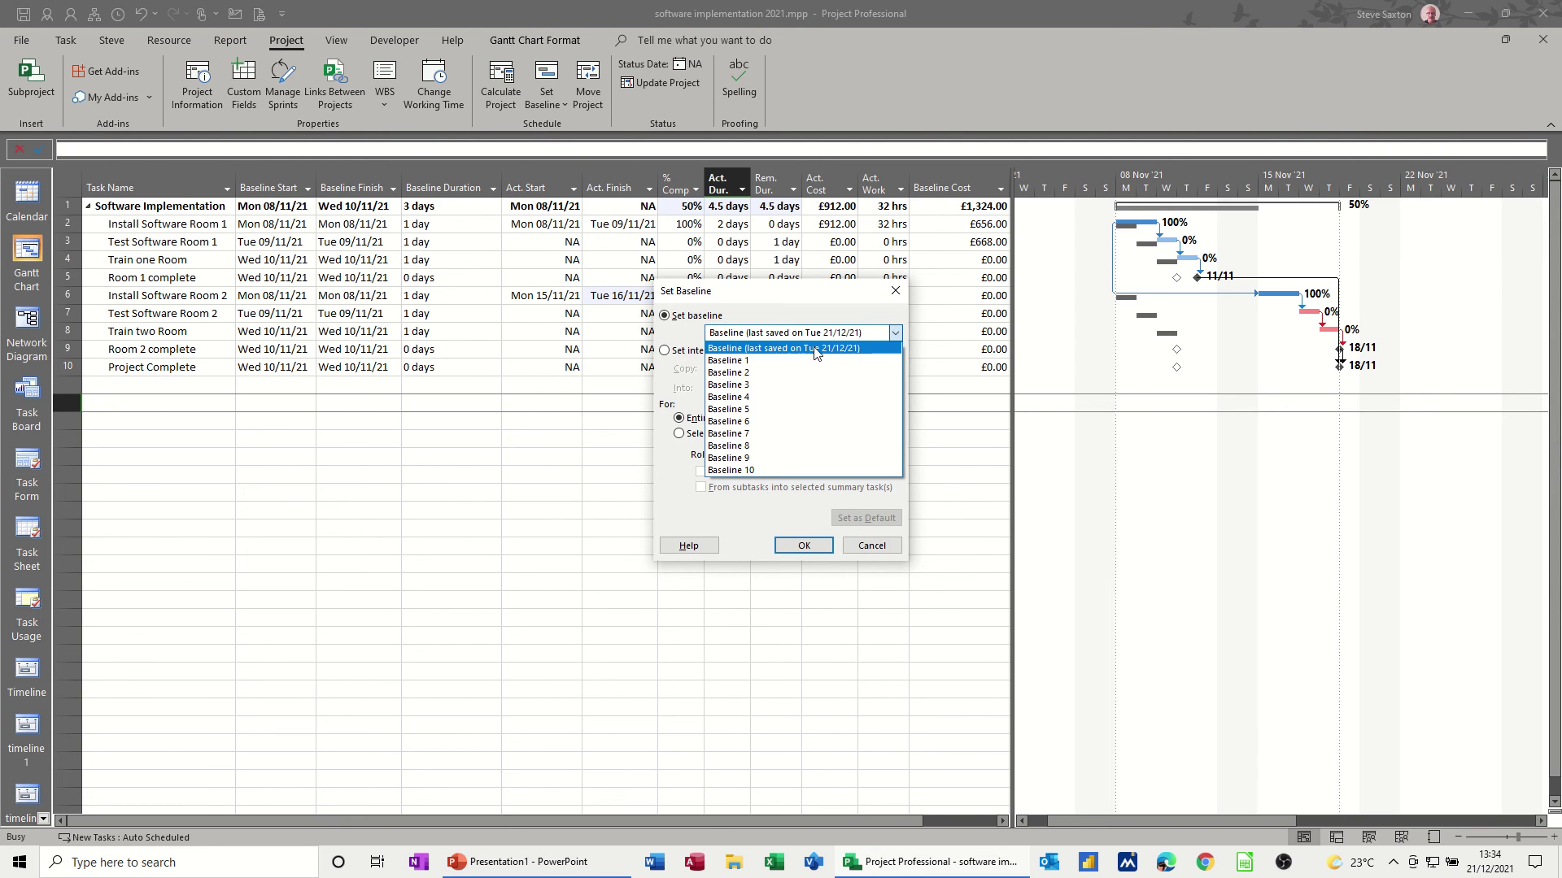
{"action": "left_click", "coordinate": [745, 363]}
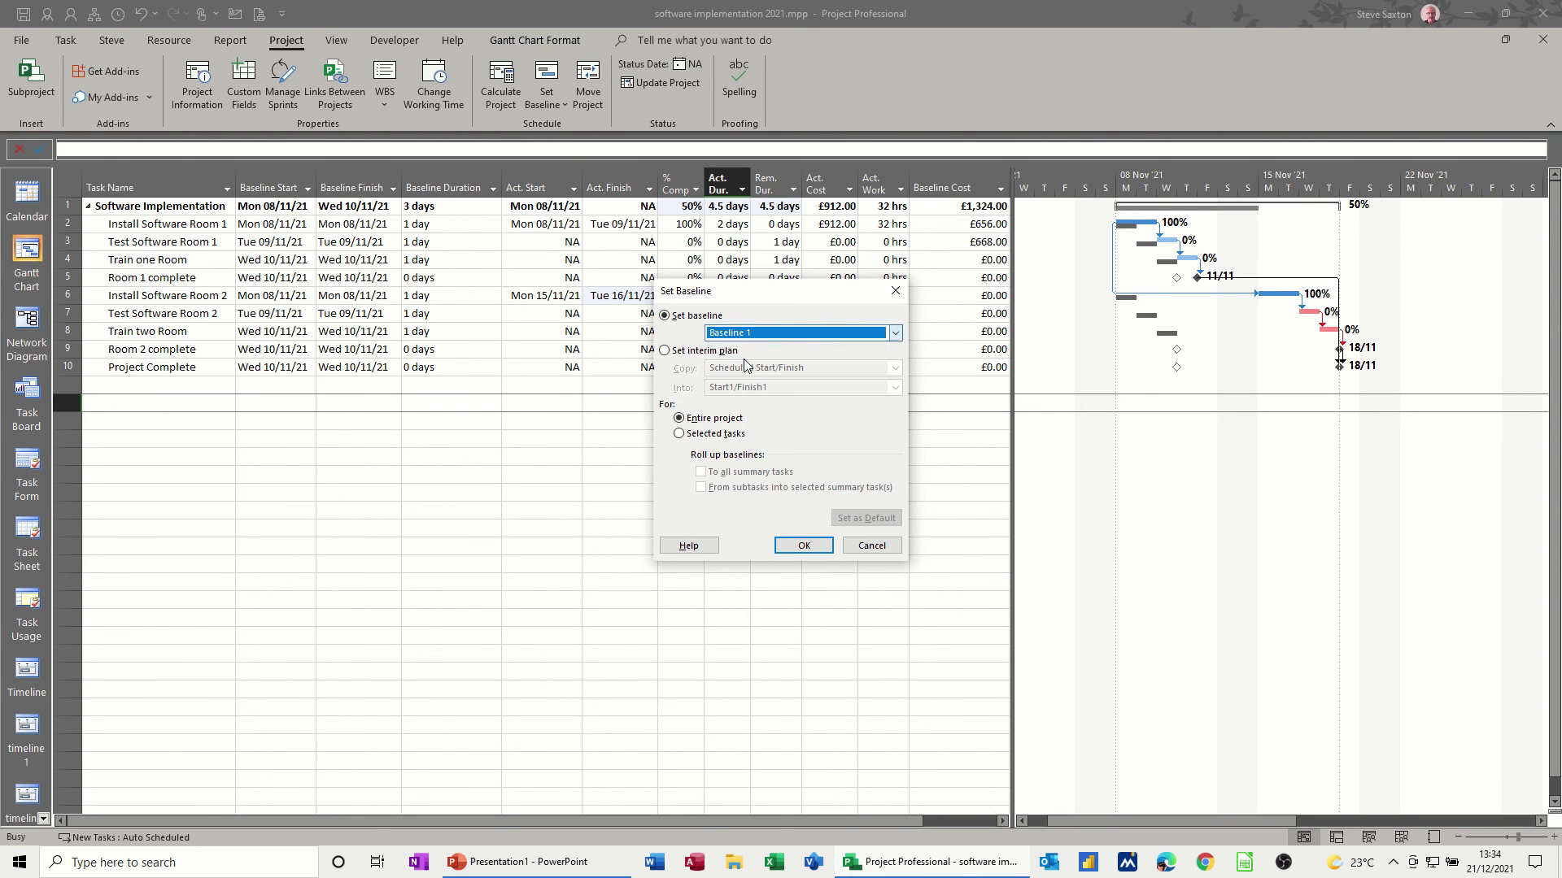
{"action": "left_click", "coordinate": [803, 545]}
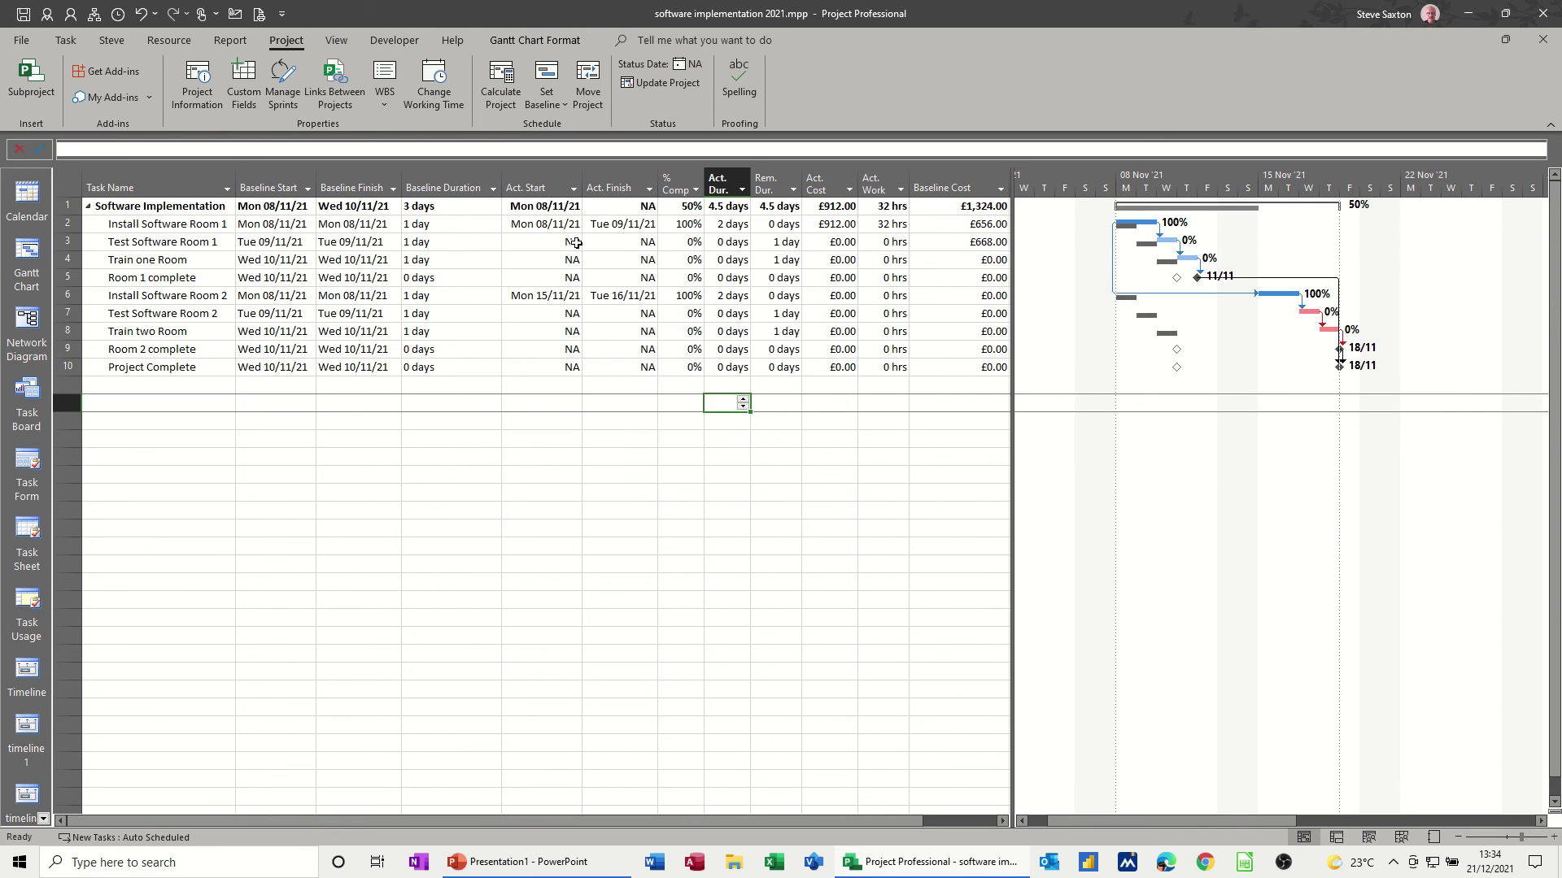
Enter an actual duration of 3 days for Test Software Room 1 and Test Software Room 2
{"action": "left_click", "coordinate": [729, 243]}
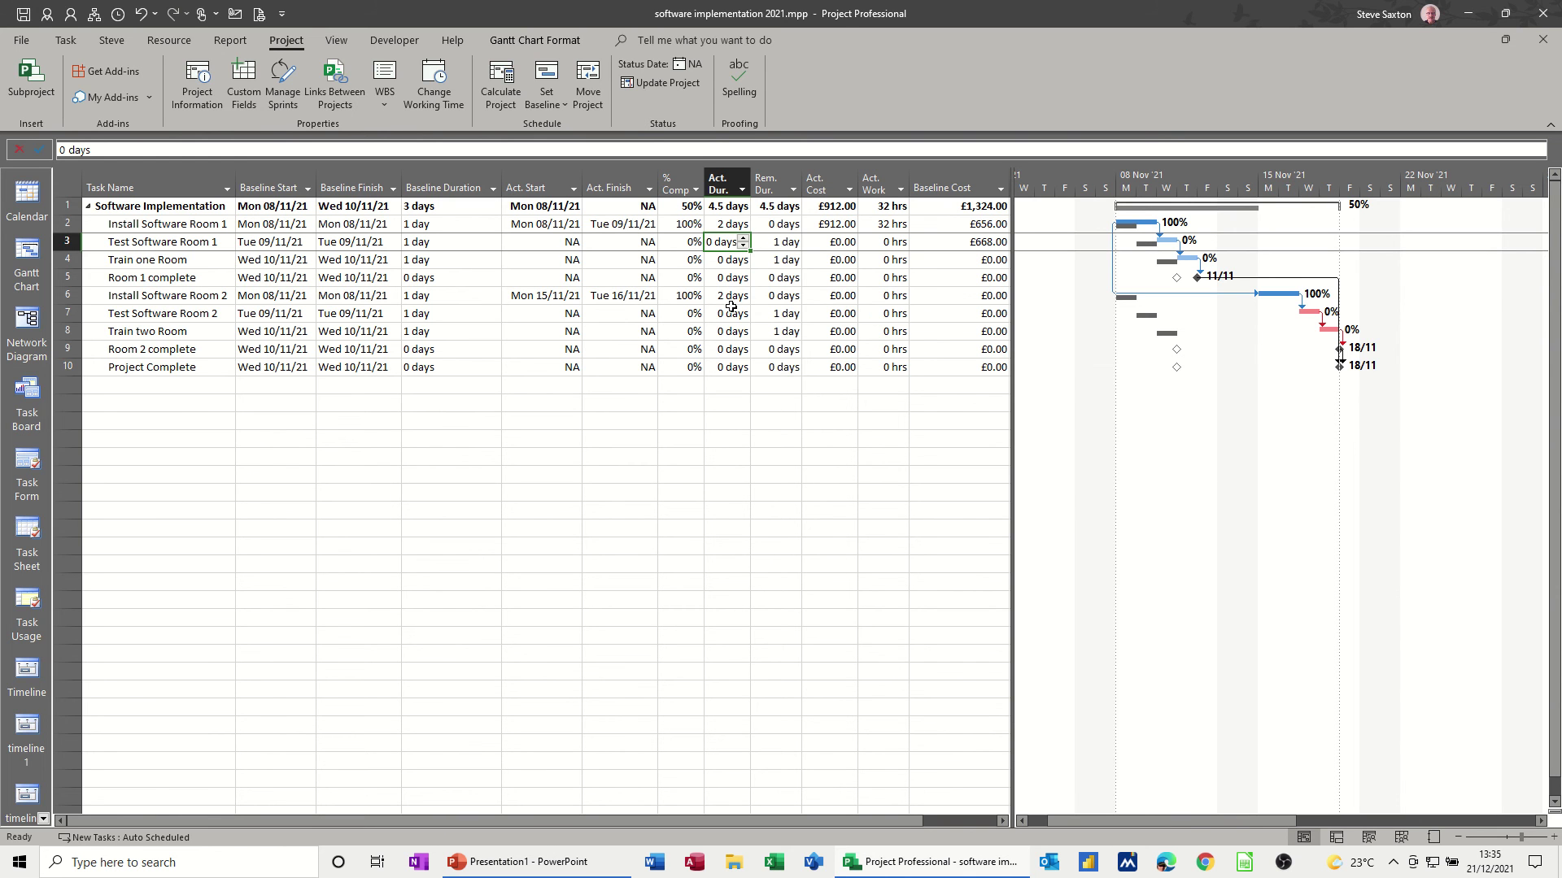
{"action": "type", "text": "3"}
{"action": "left_click", "coordinate": [730, 314]}
{"action": "type", "text": "3"}
{"action": "left_click", "coordinate": [739, 368]}
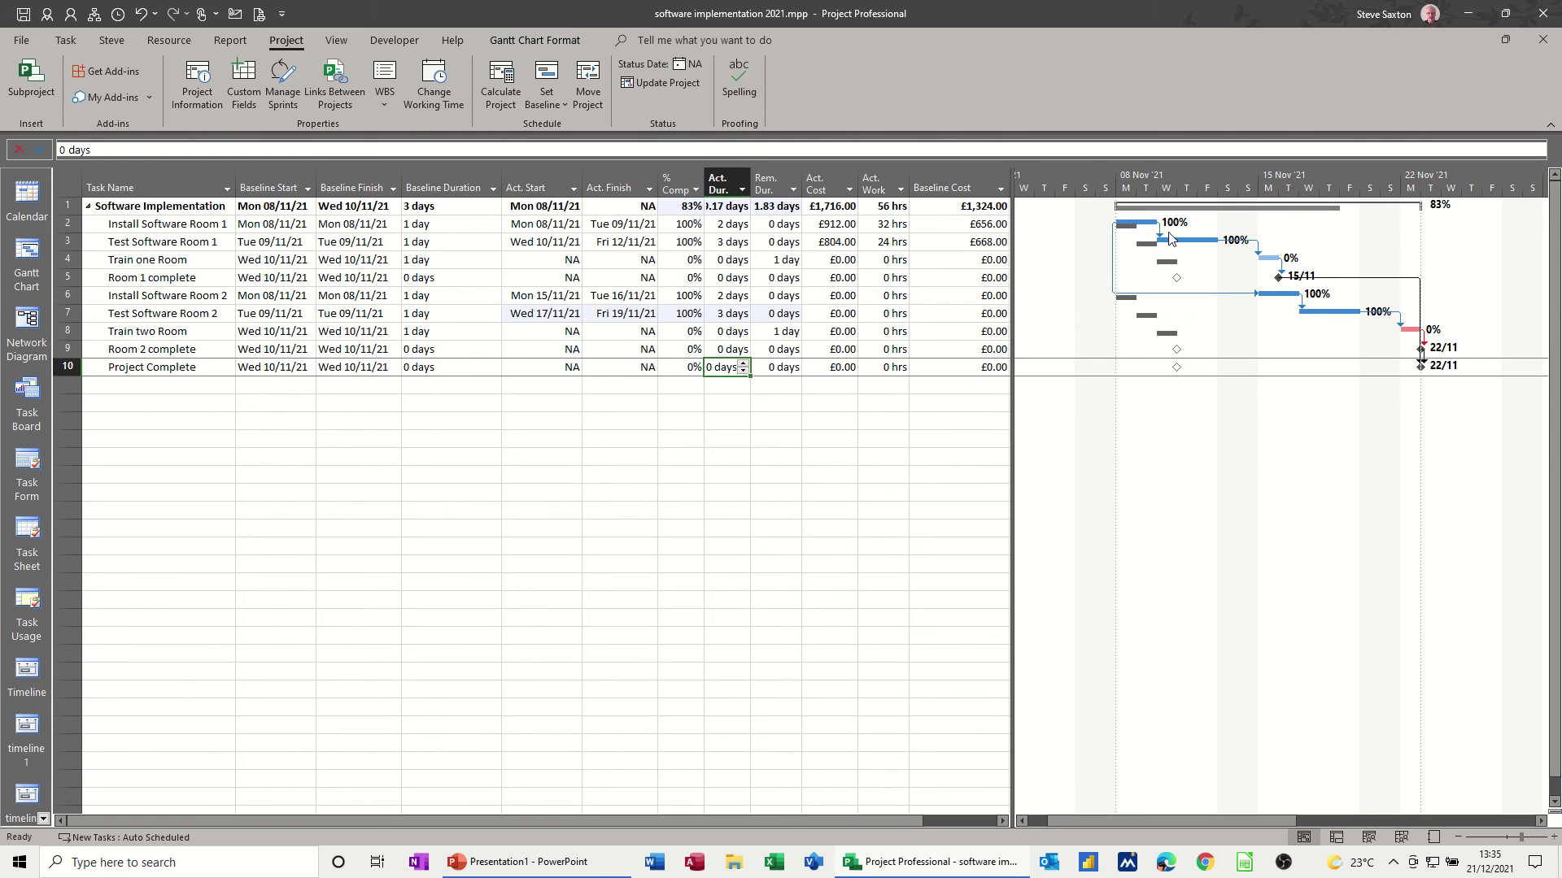
Show Baseline 1 bars, then the original Baseline bars, then turn baseline bars off
{"action": "left_click", "coordinate": [524, 41]}
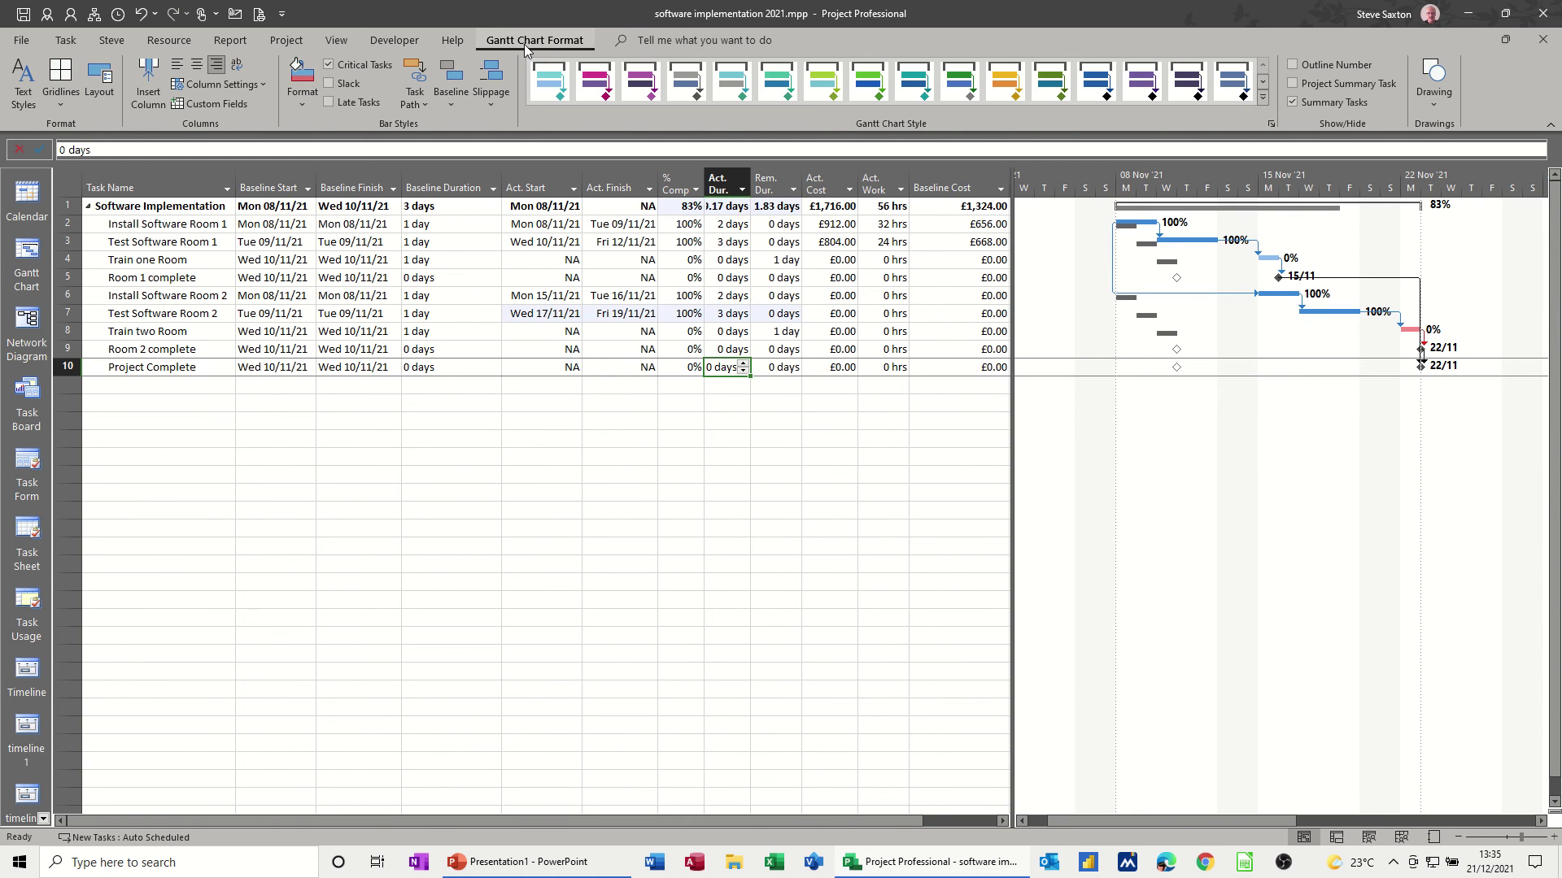
{"action": "left_click", "coordinate": [450, 103]}
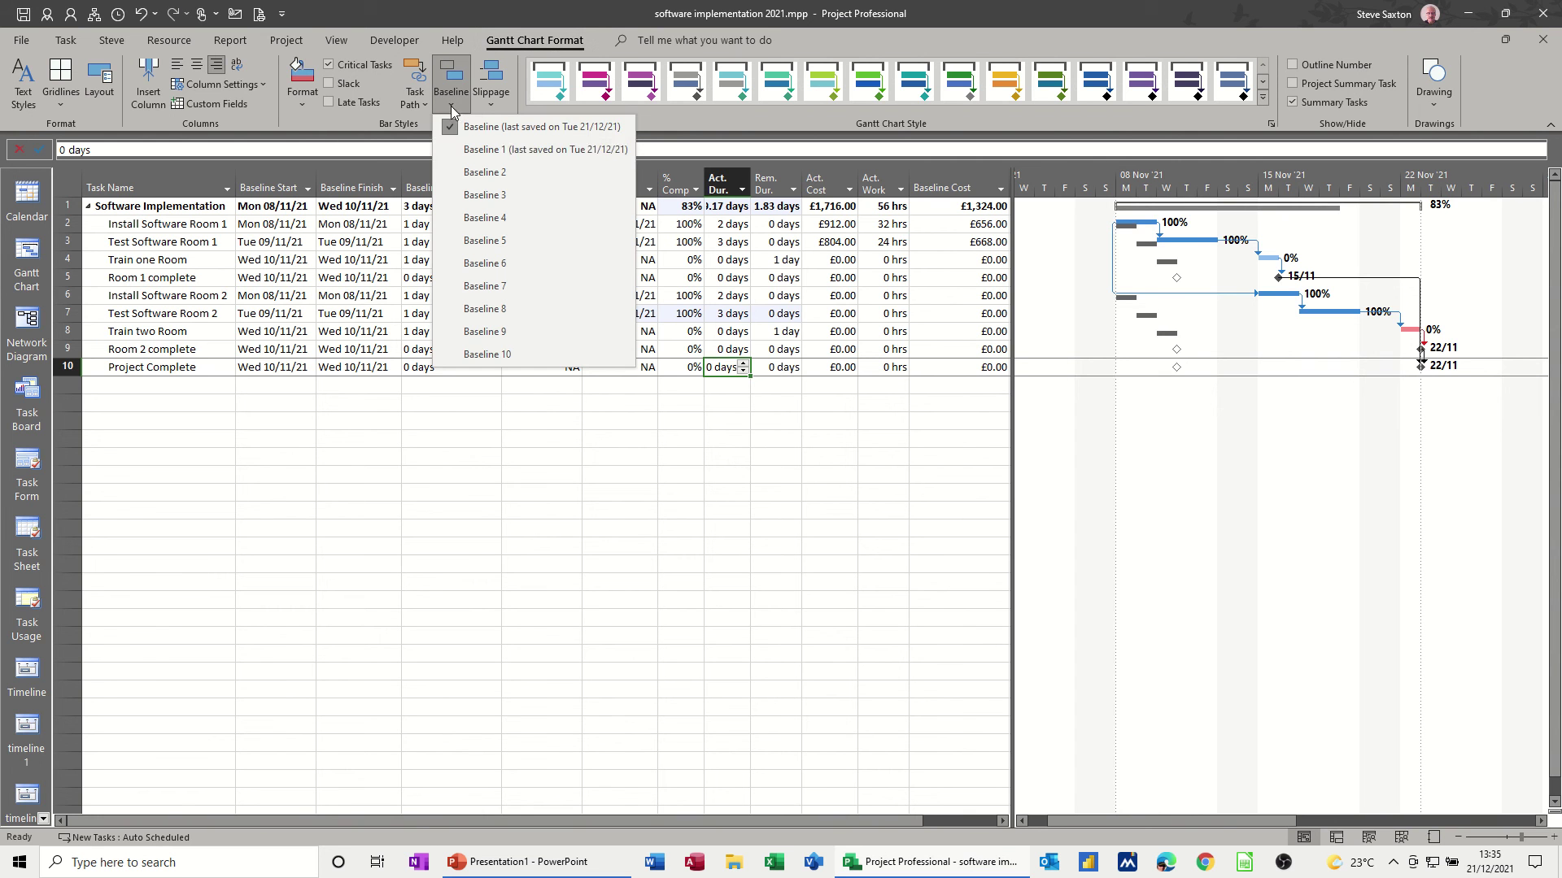
{"action": "left_click", "coordinate": [484, 151]}
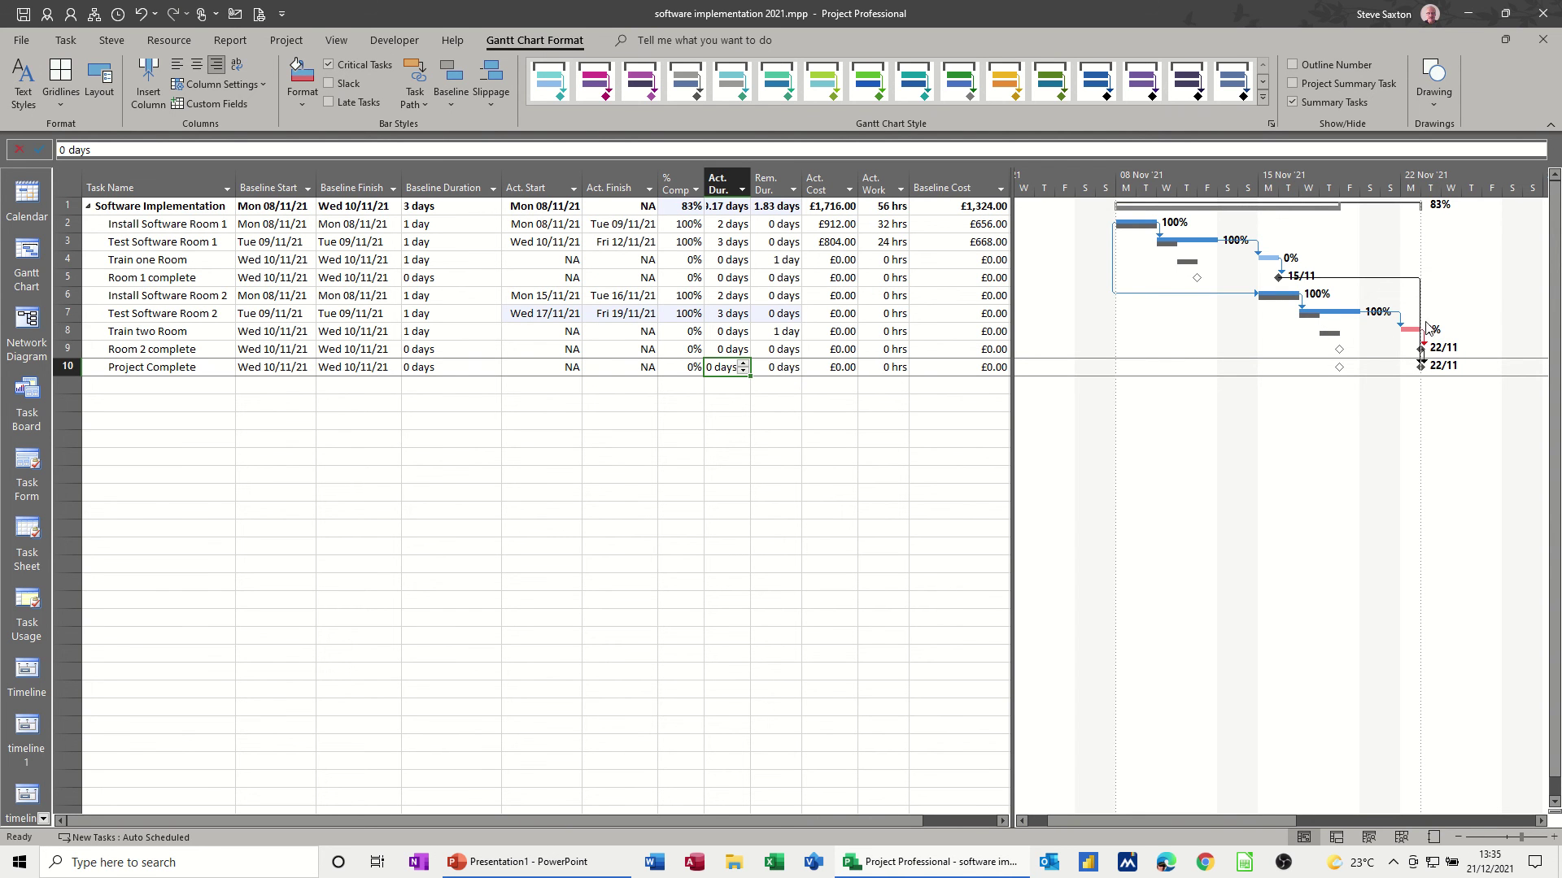
{"action": "left_click", "coordinate": [460, 112]}
{"action": "left_click", "coordinate": [463, 130]}
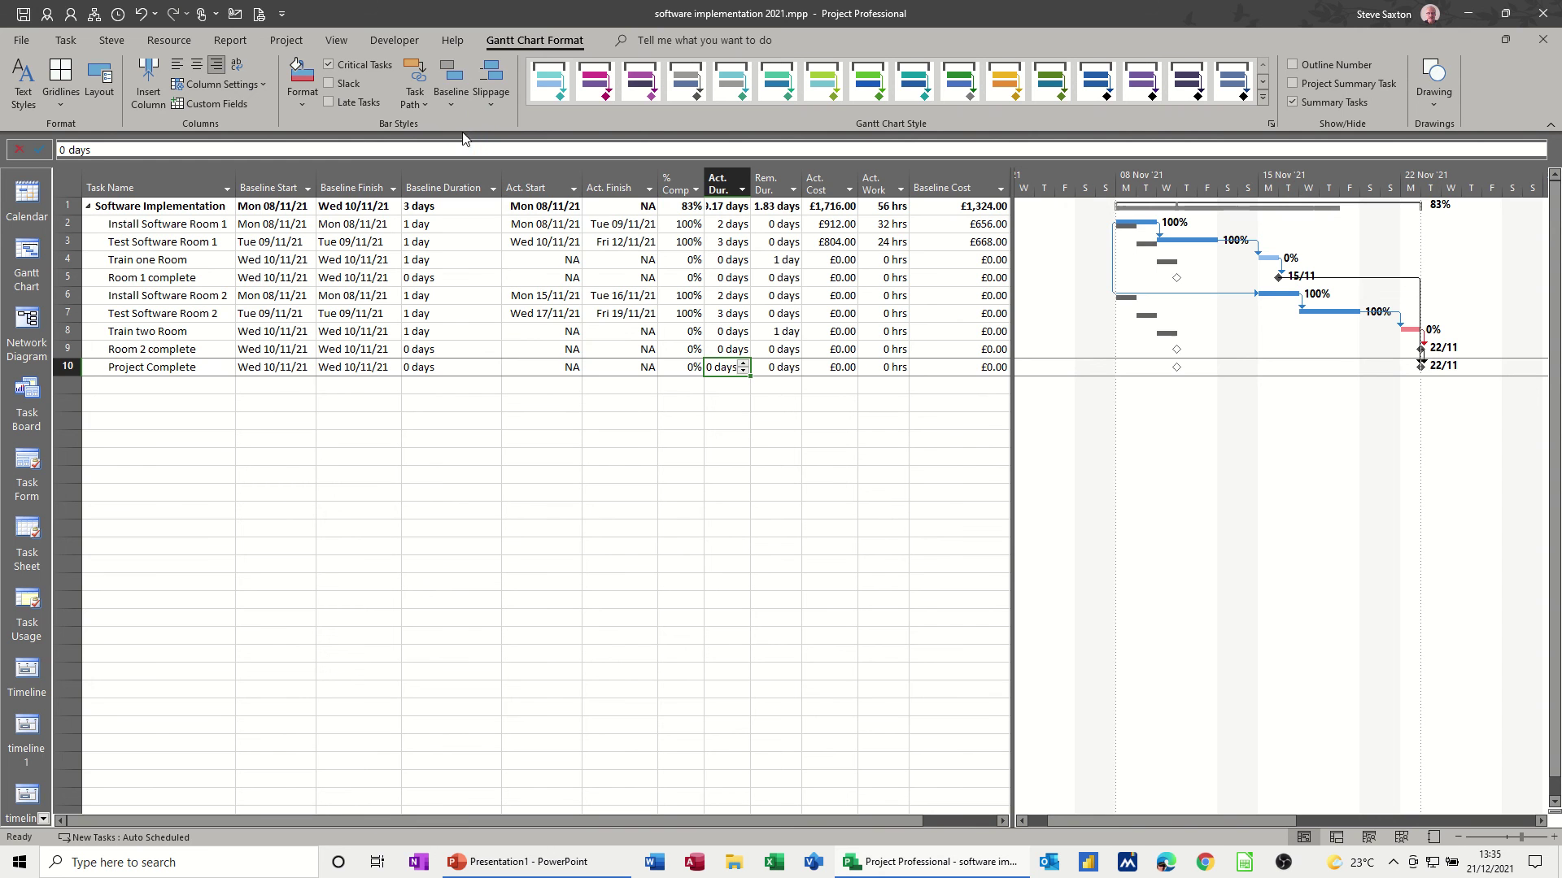
{"action": "left_click", "coordinate": [456, 109]}
{"action": "left_click", "coordinate": [457, 125]}
Try slippage lines against the original Baseline and Baseline 1, then remove them
{"action": "left_click", "coordinate": [488, 107]}
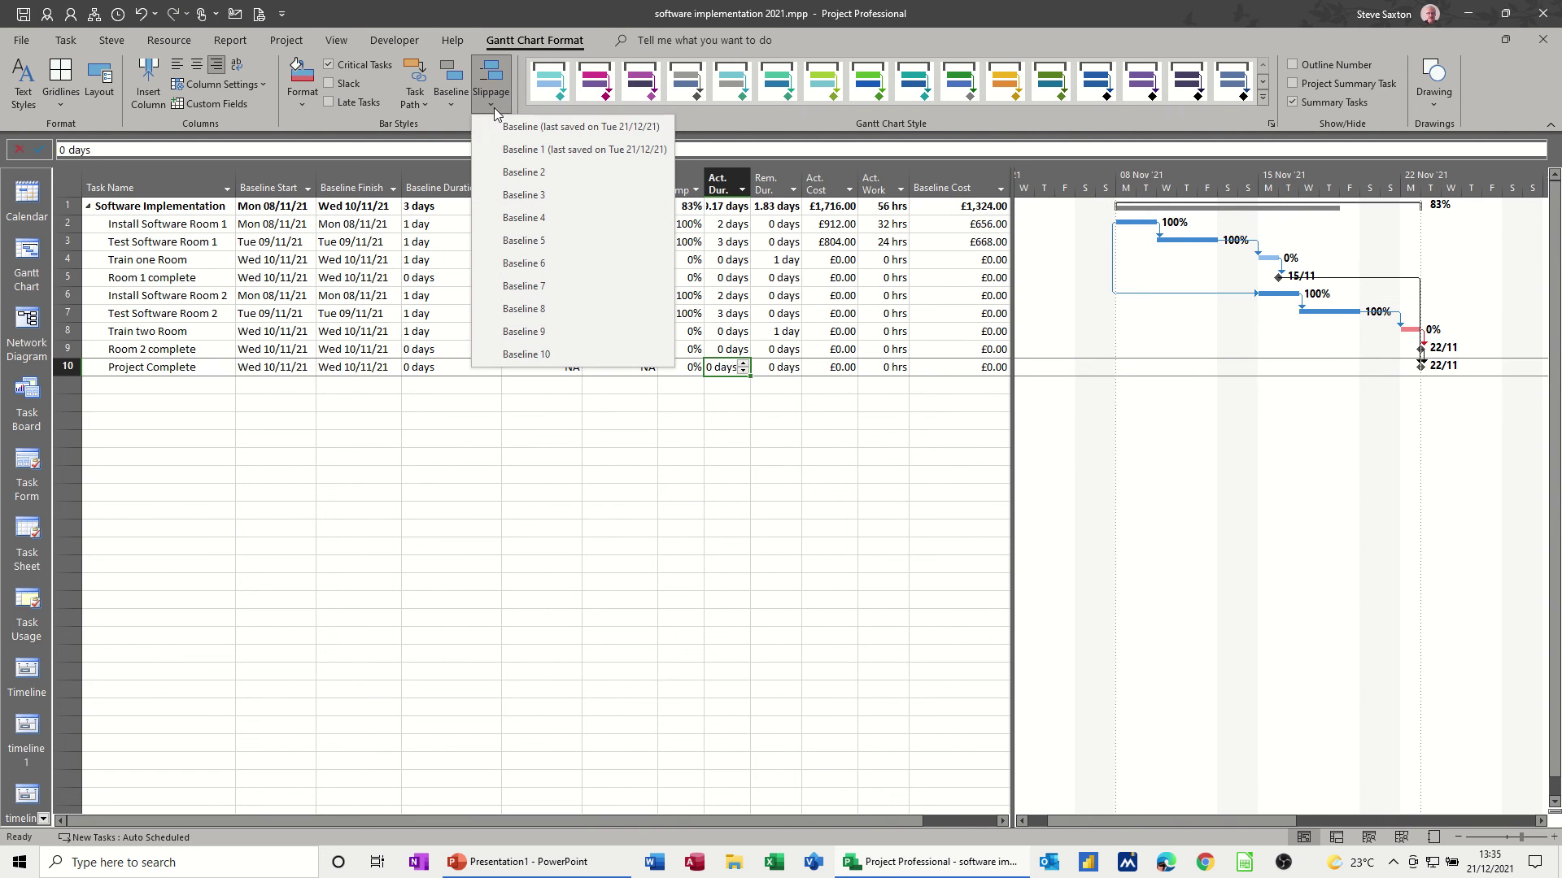
{"action": "left_click", "coordinate": [501, 125]}
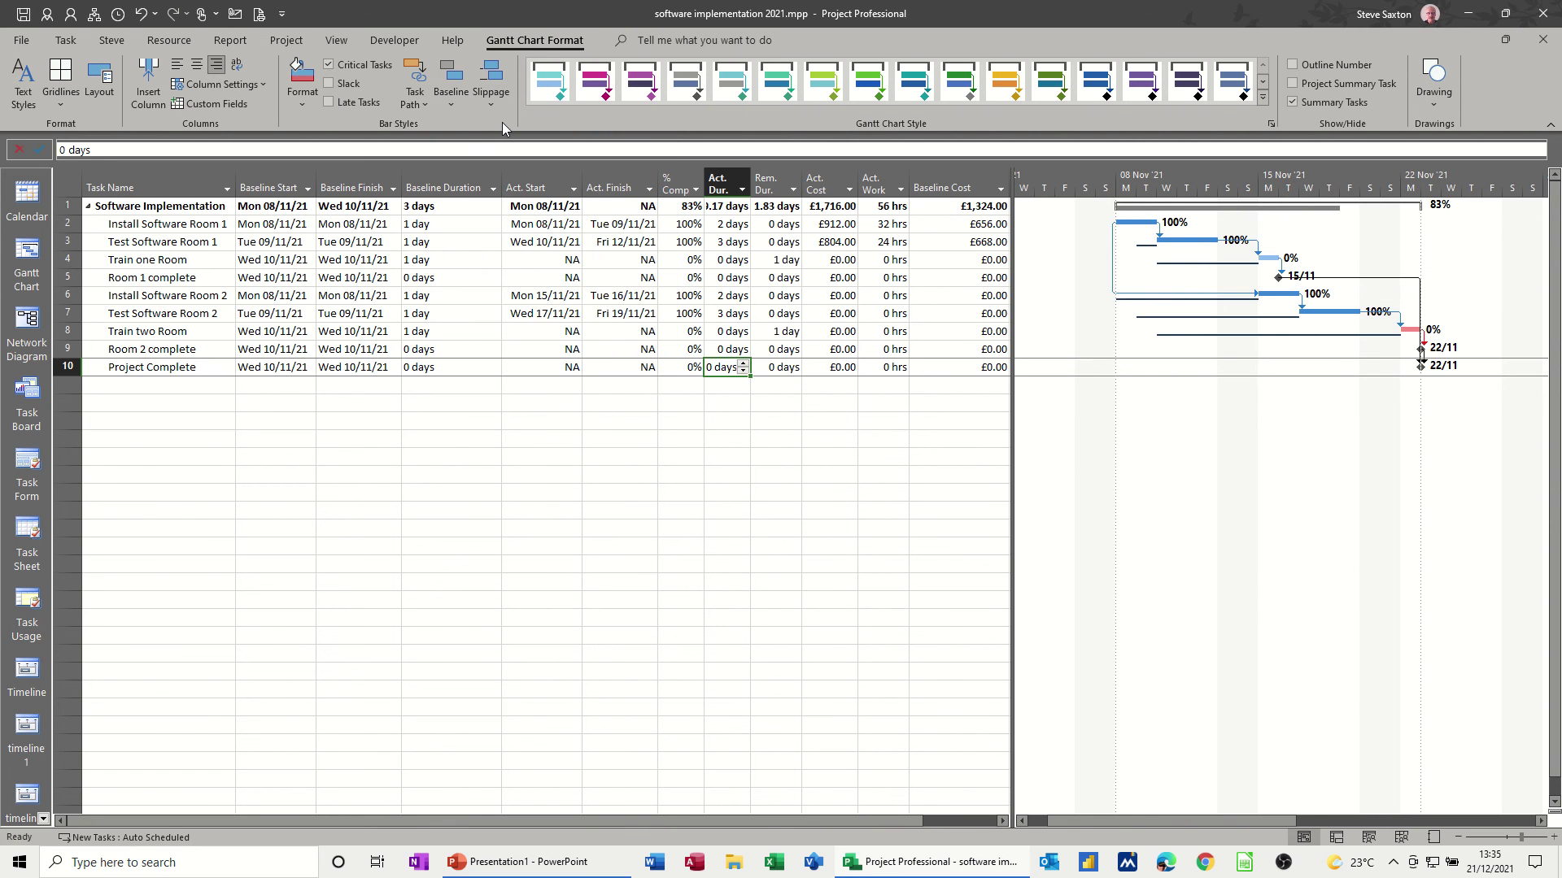
{"action": "left_click", "coordinate": [496, 107]}
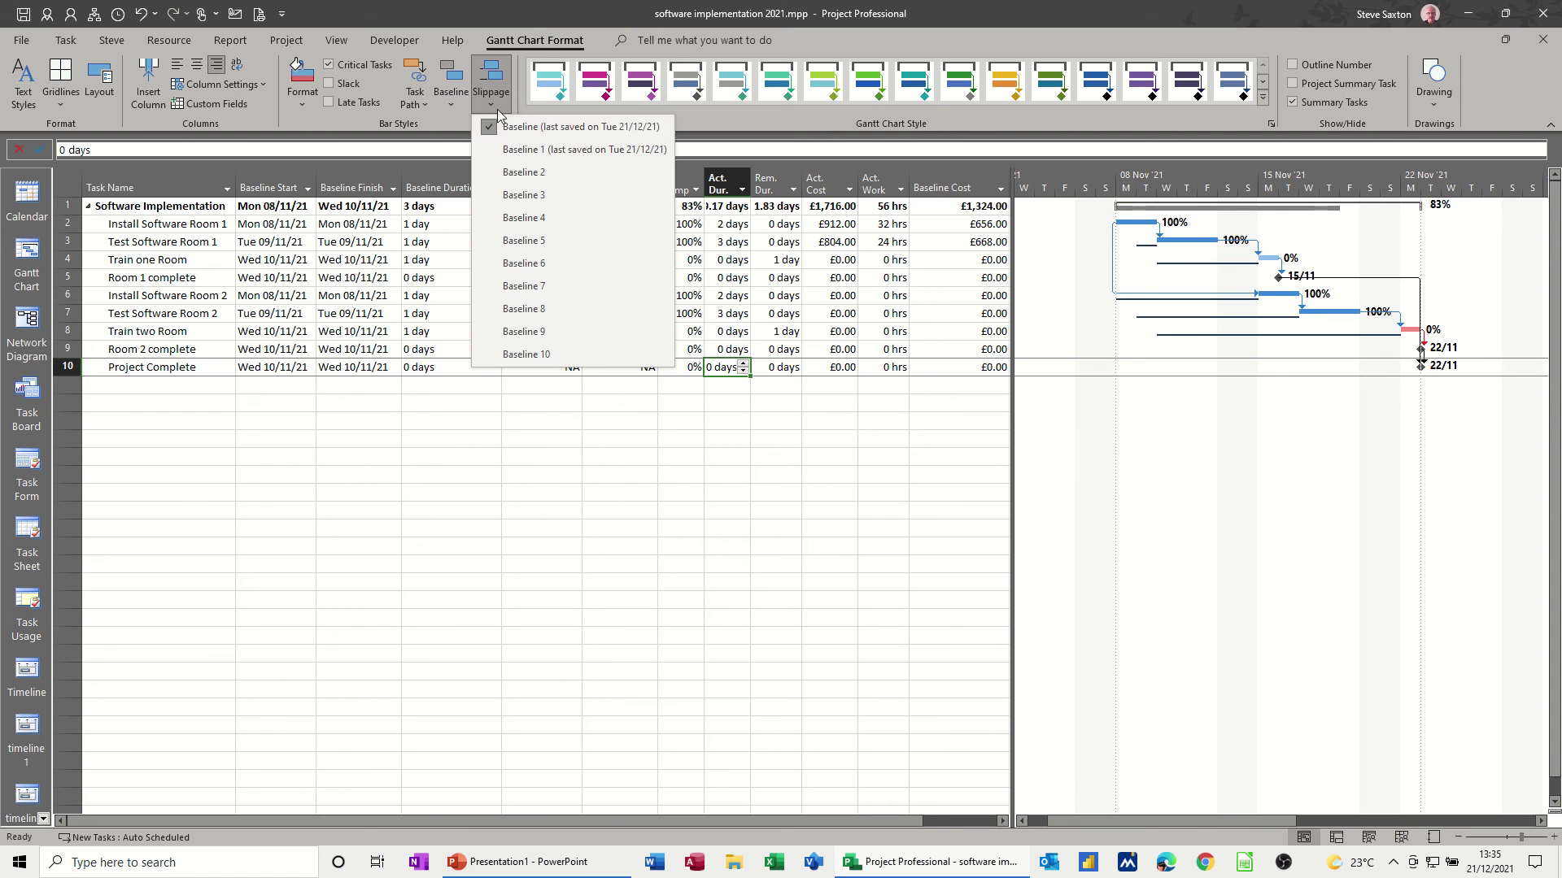
{"action": "left_click", "coordinate": [511, 152]}
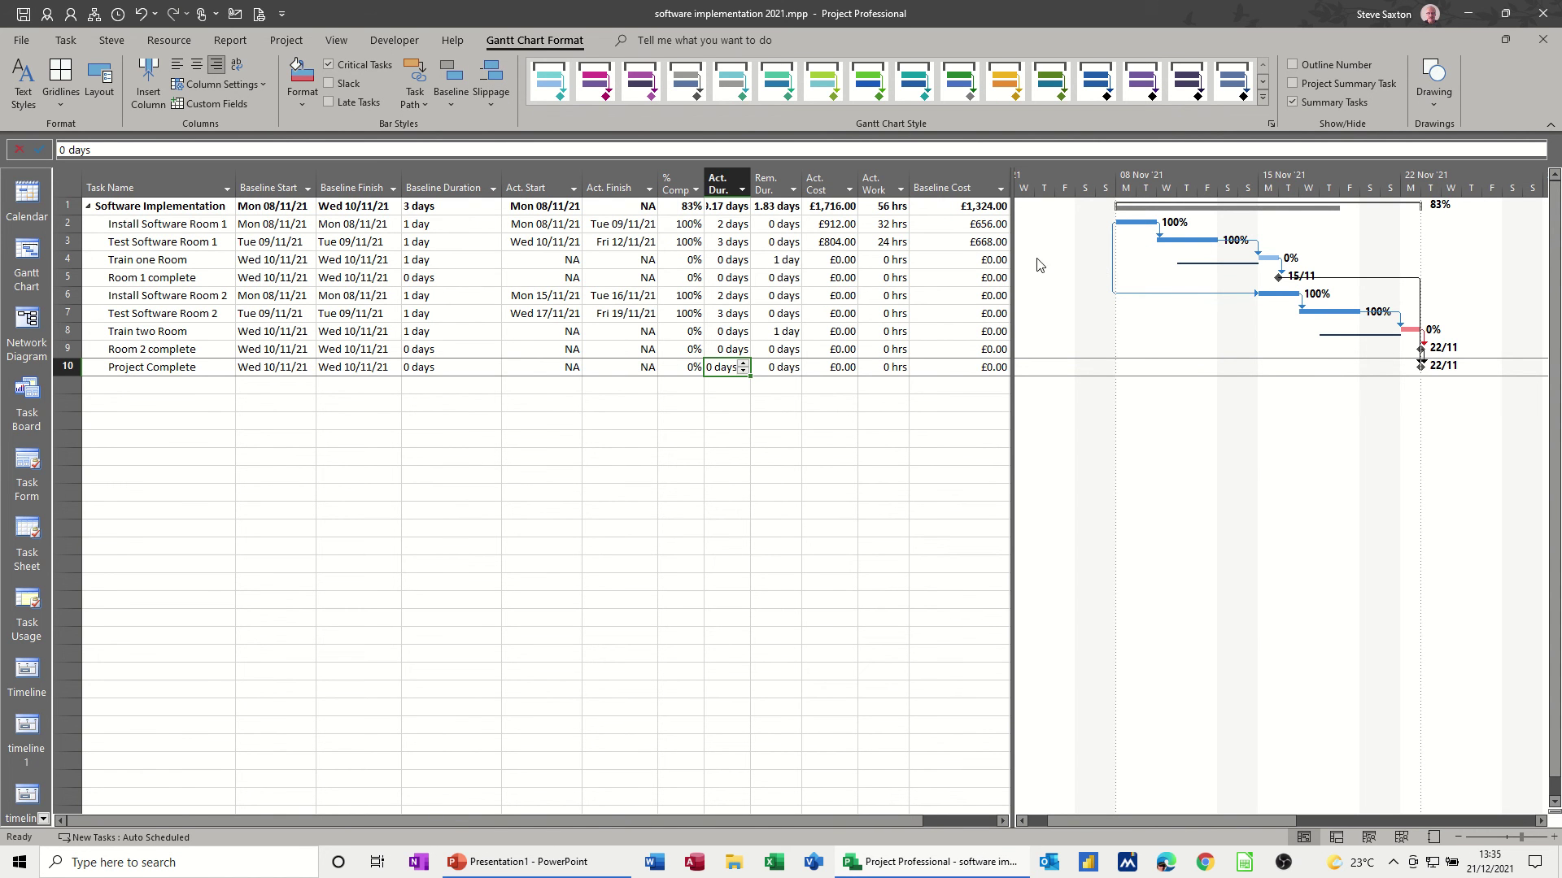
{"action": "left_click", "coordinate": [493, 94]}
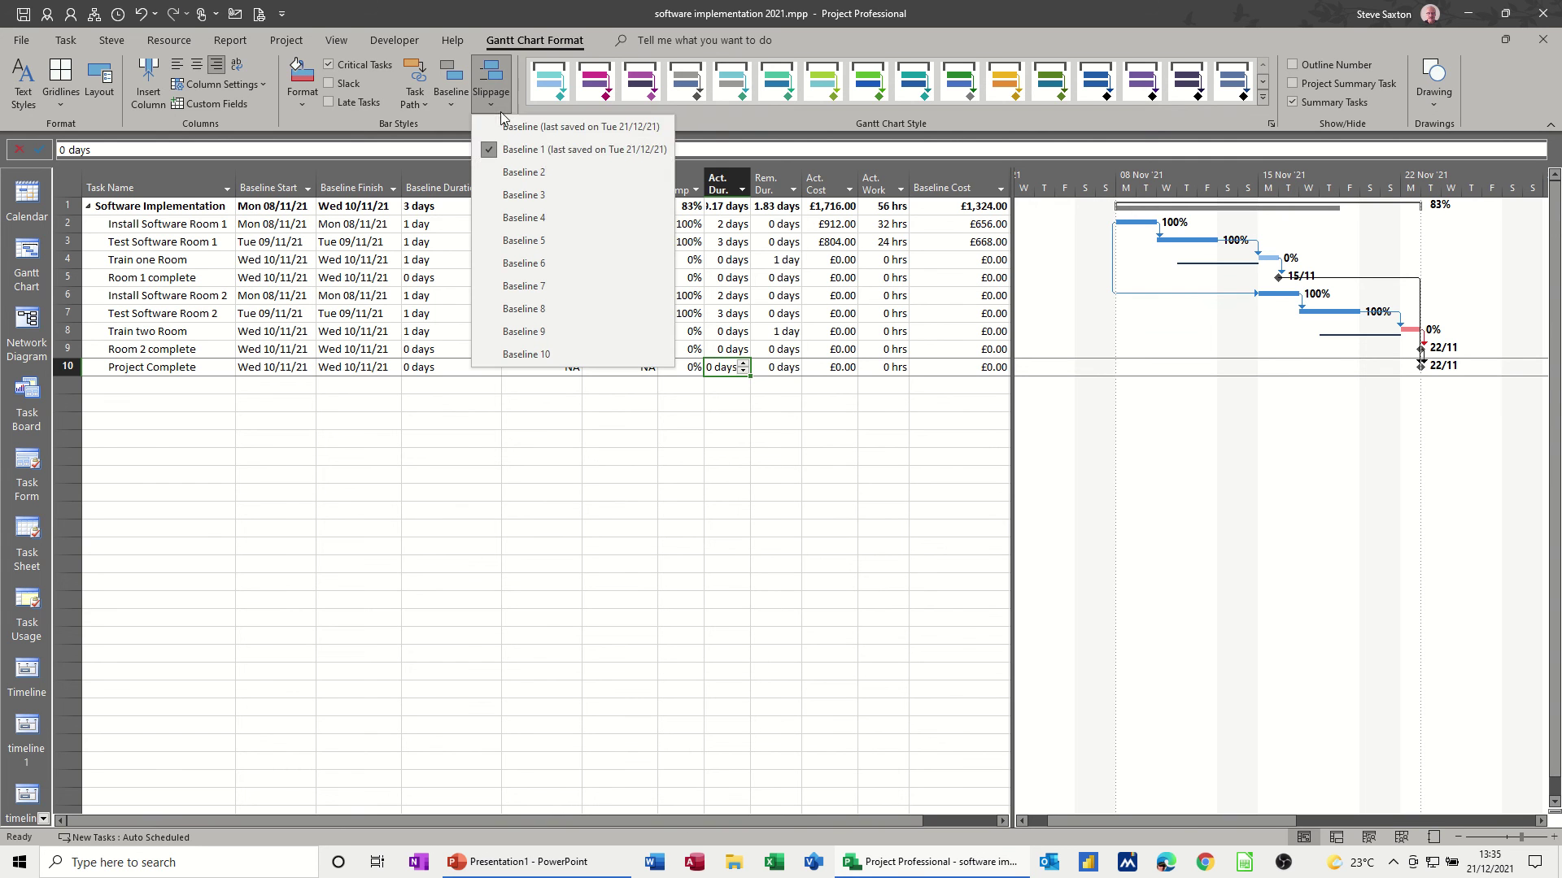
{"action": "left_click", "coordinate": [514, 155]}
Show the original baseline bars again and narrow the task table to widen the chart
{"action": "left_click", "coordinate": [452, 91]}
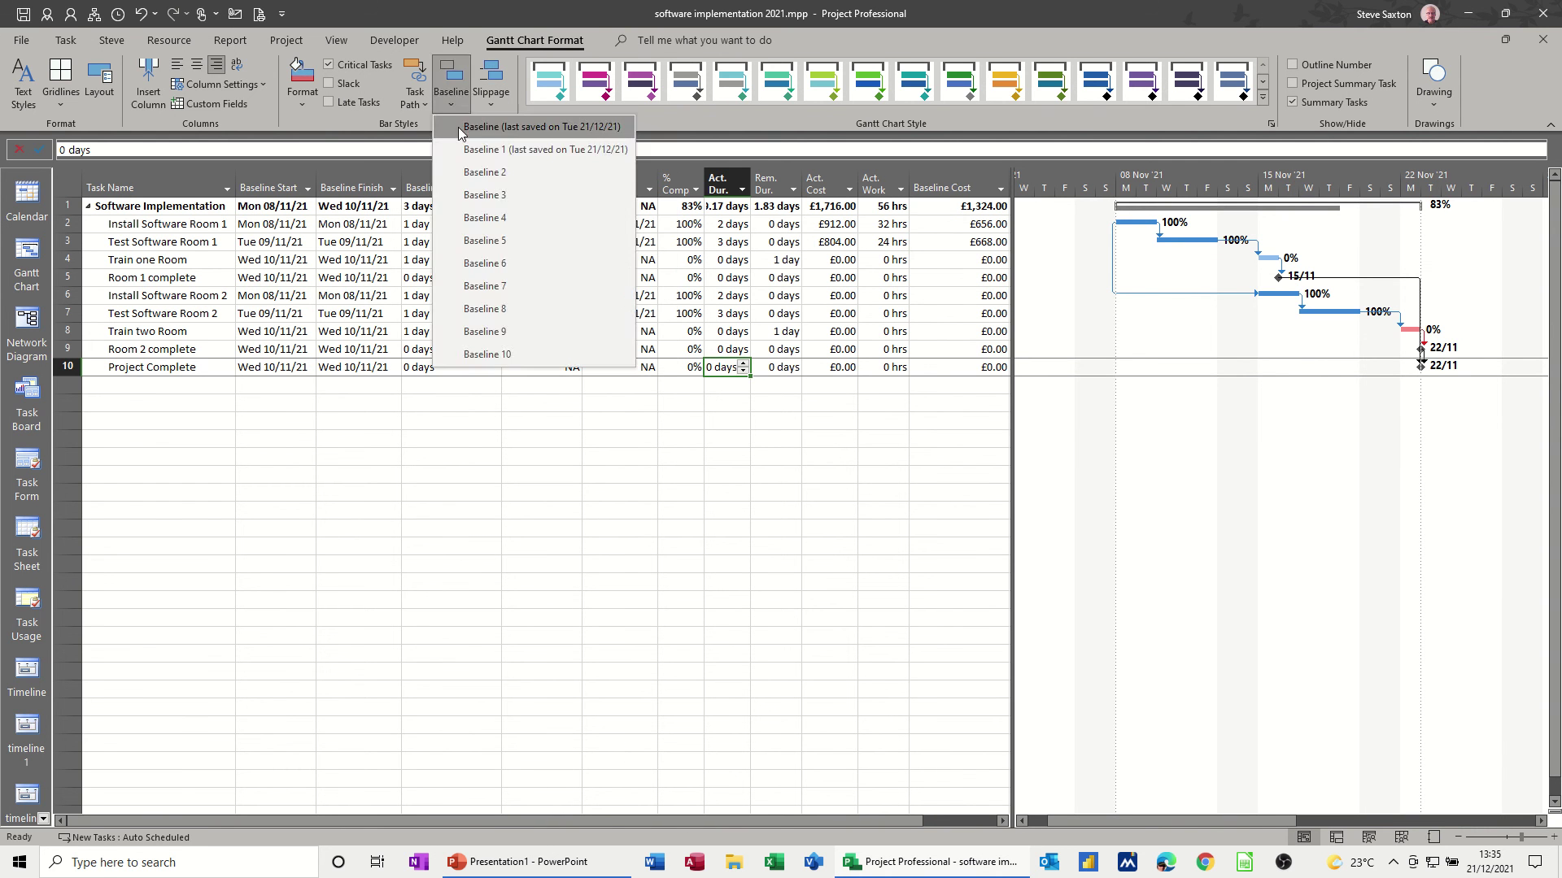
{"action": "left_click", "coordinate": [460, 126]}
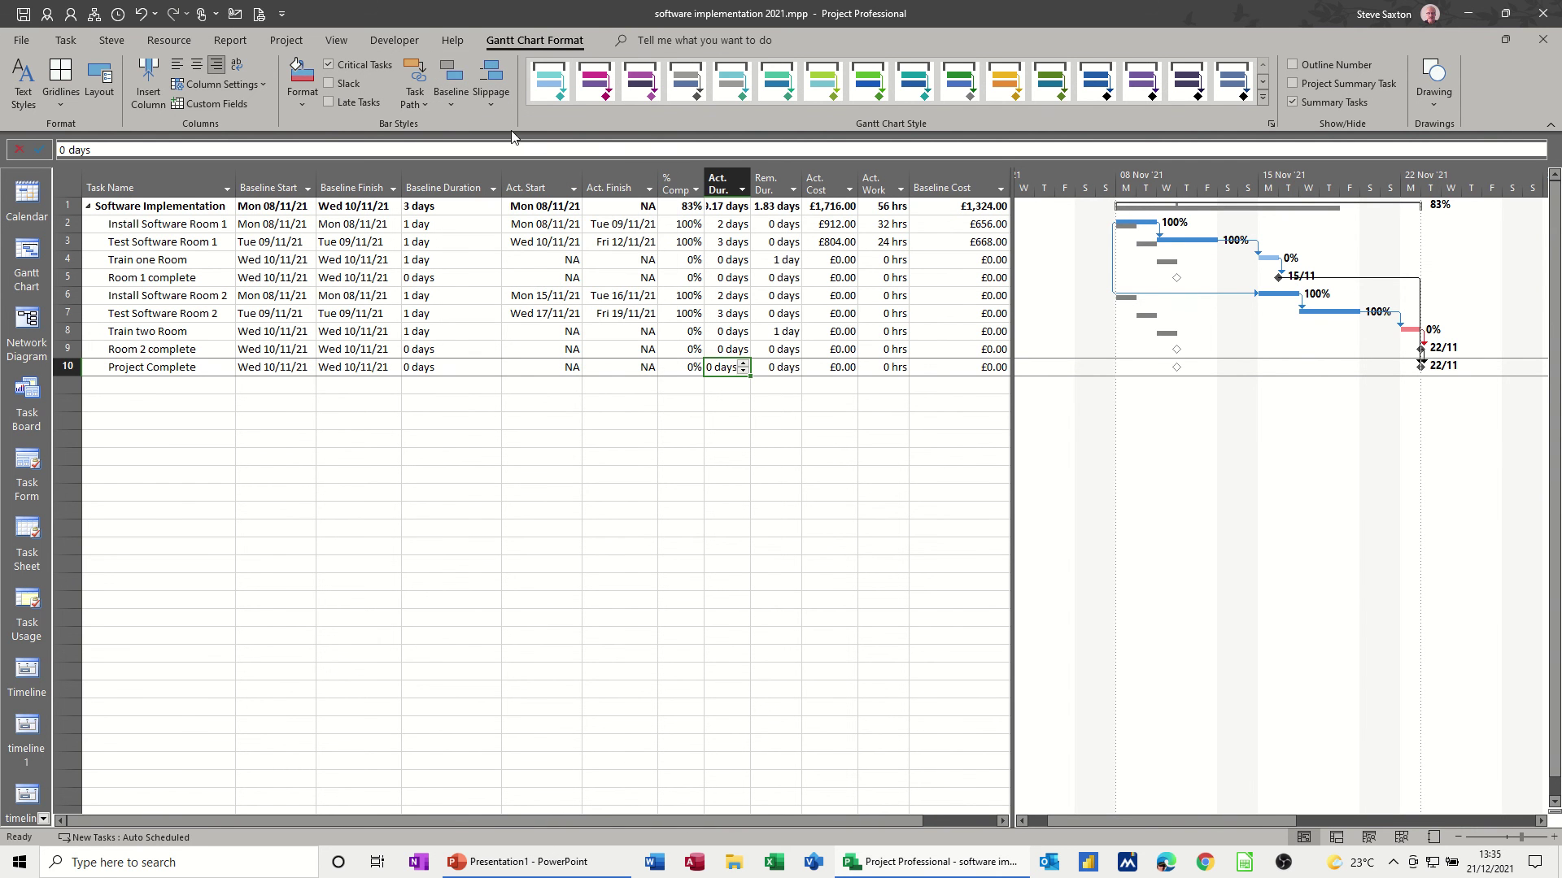
{"action": "left_click", "coordinate": [448, 106]}
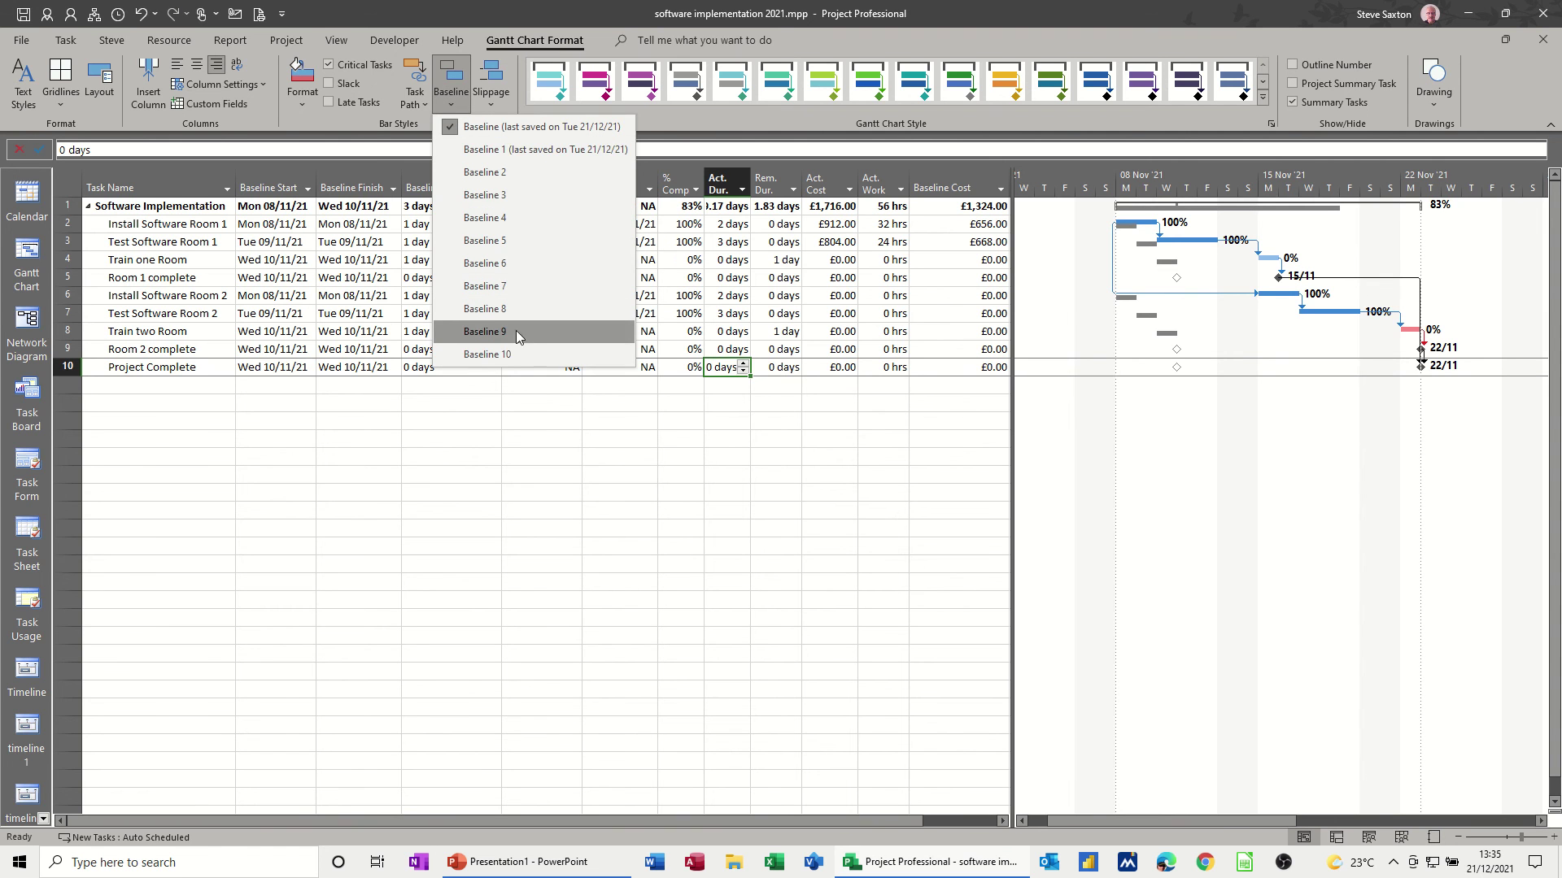
{"action": "left_click", "coordinate": [453, 104]}
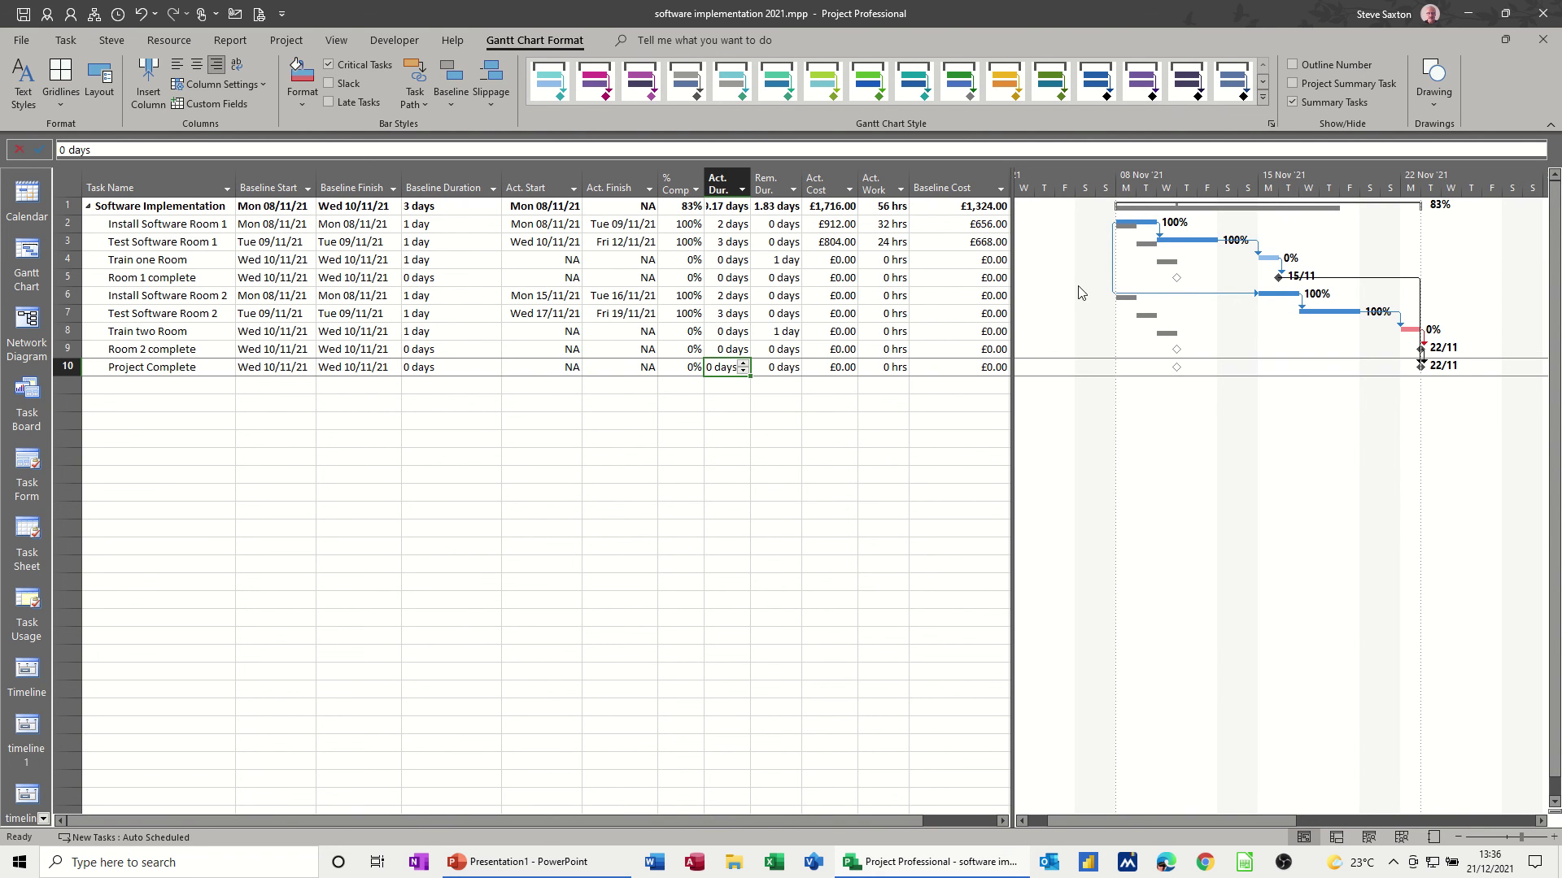
{"action": "left_click_drag", "start_coordinate": [1014, 321], "coordinate": [731, 321]}
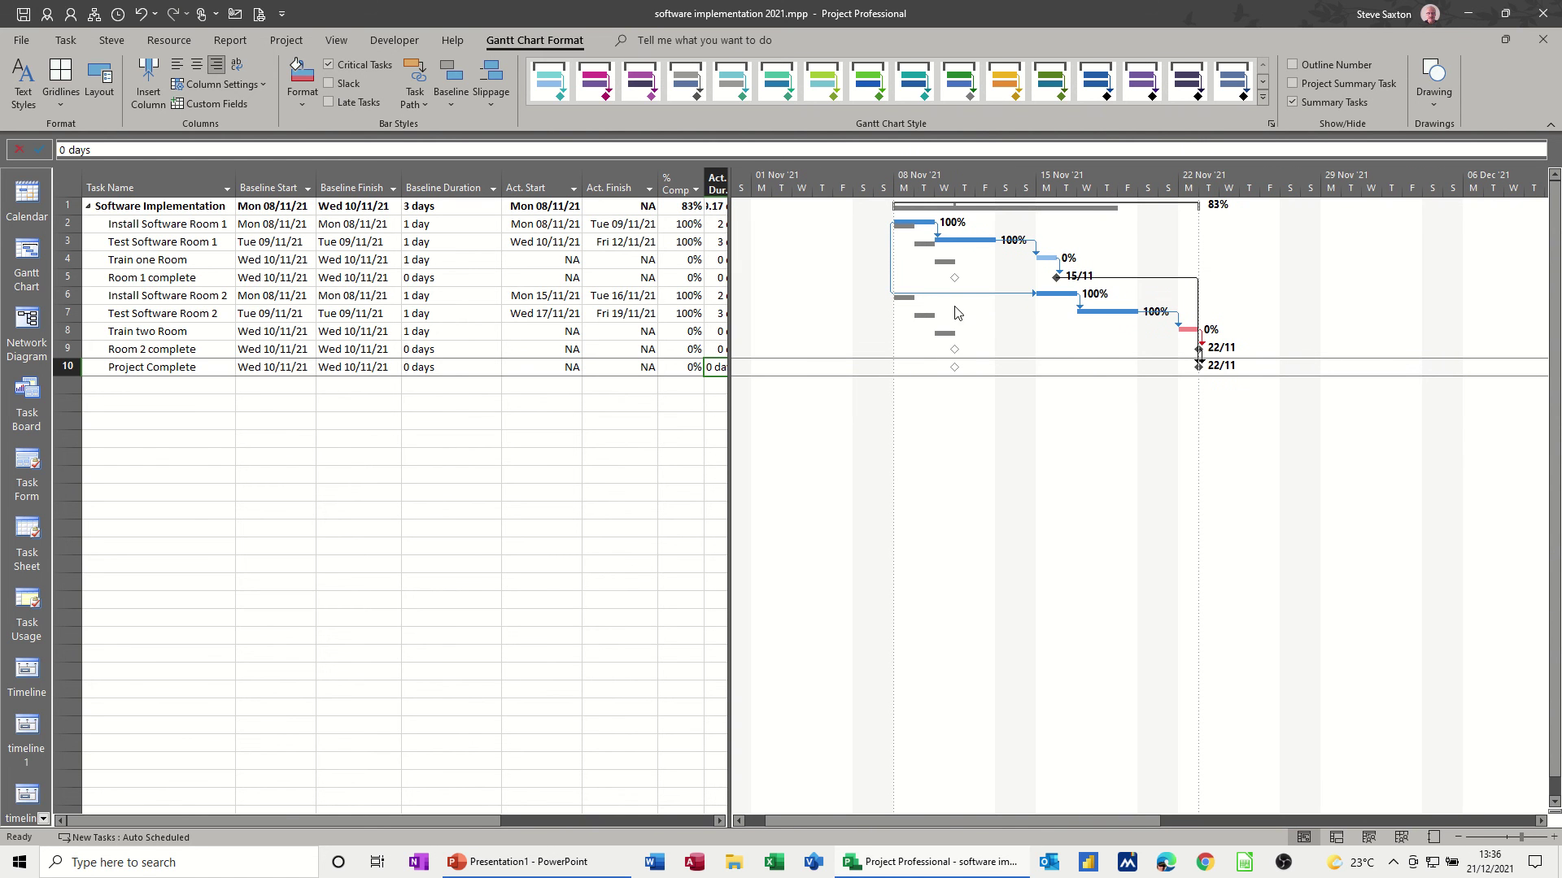
Open the More Views list and select the Multiple Baselines Gantt view
{"action": "left_click", "coordinate": [338, 45]}
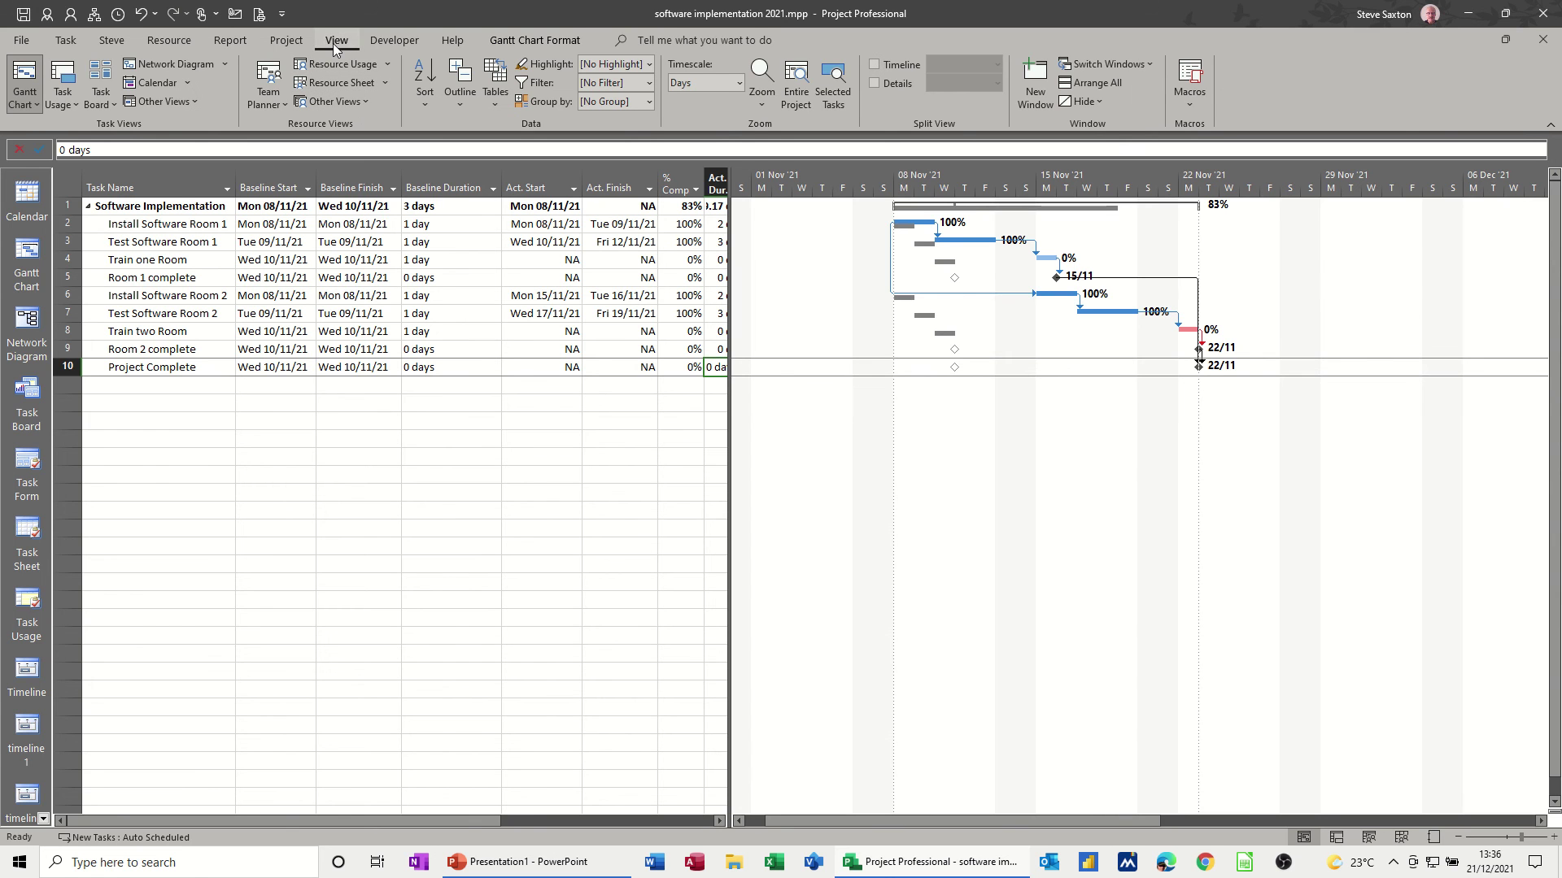
{"action": "left_click", "coordinate": [366, 101]}
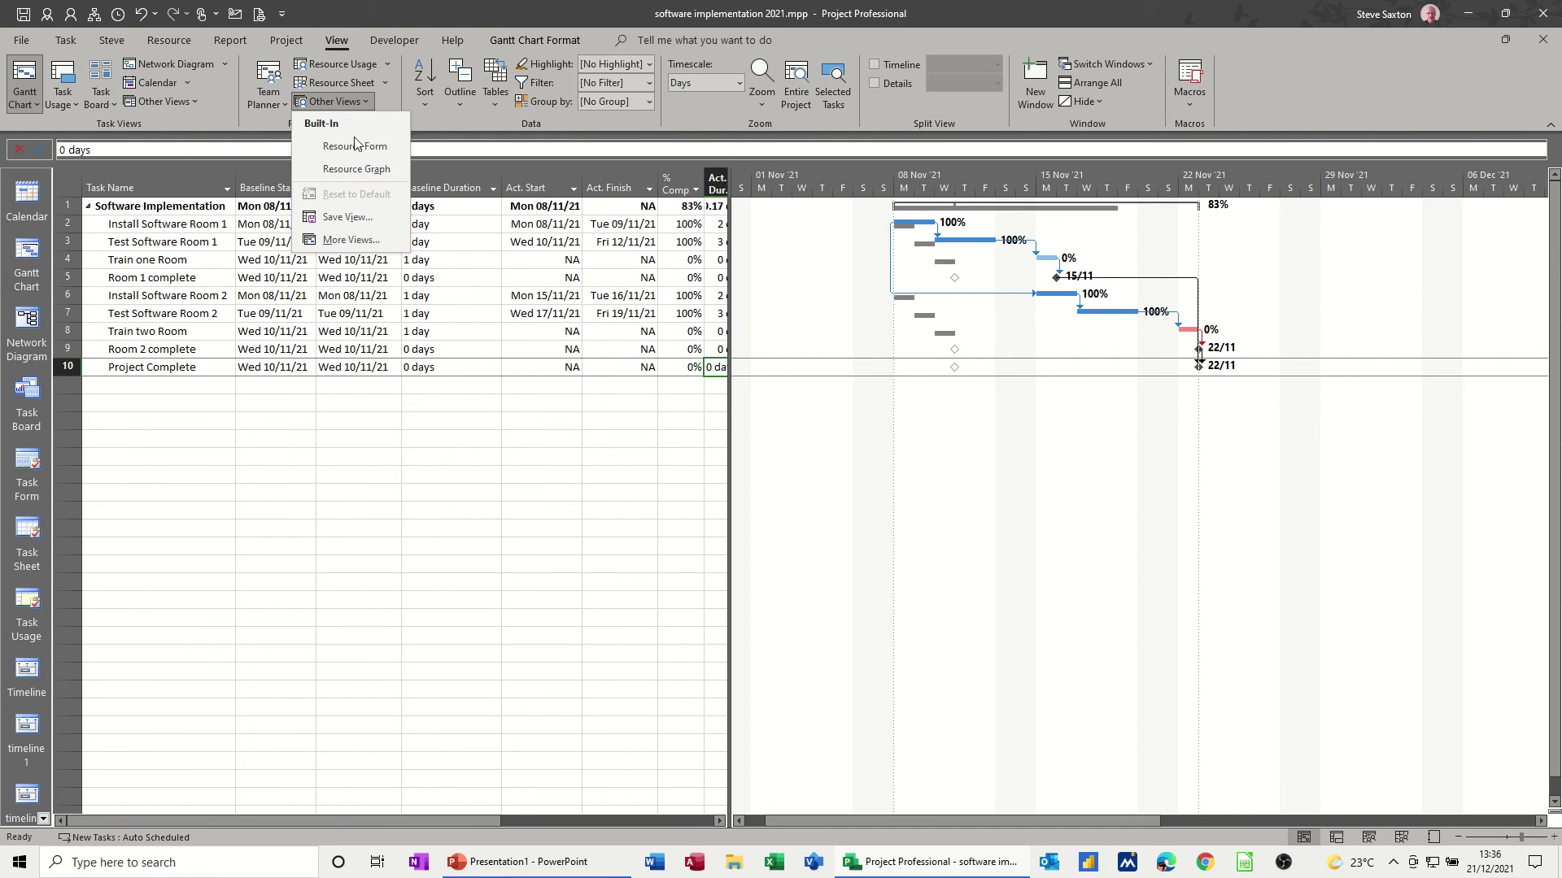
{"action": "left_click", "coordinate": [343, 240]}
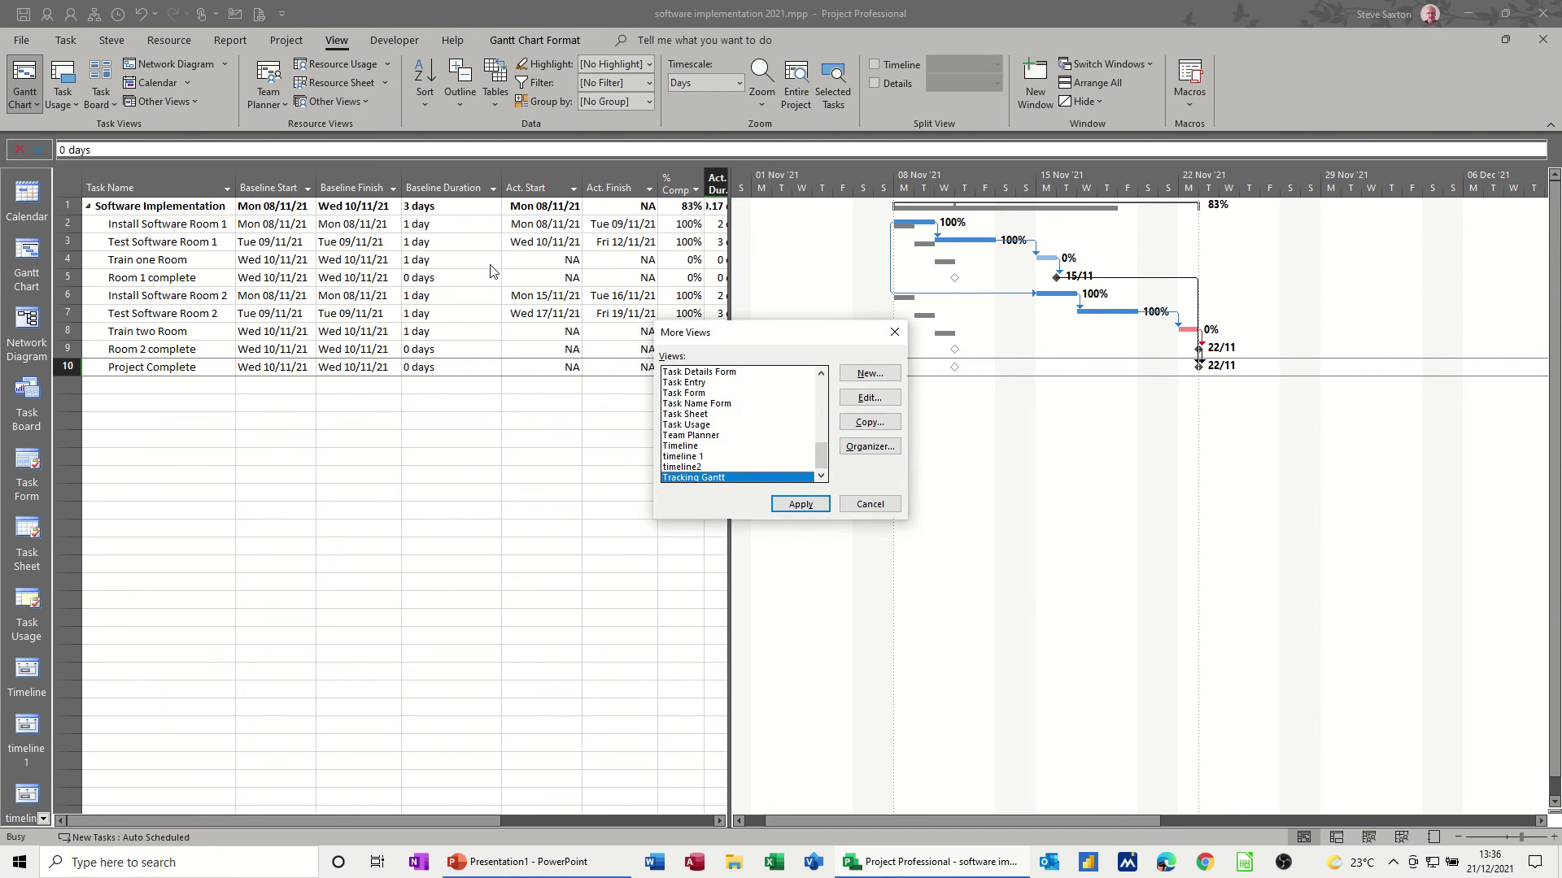
{"action": "left_click_drag", "start_coordinate": [828, 455], "coordinate": [798, 411]}
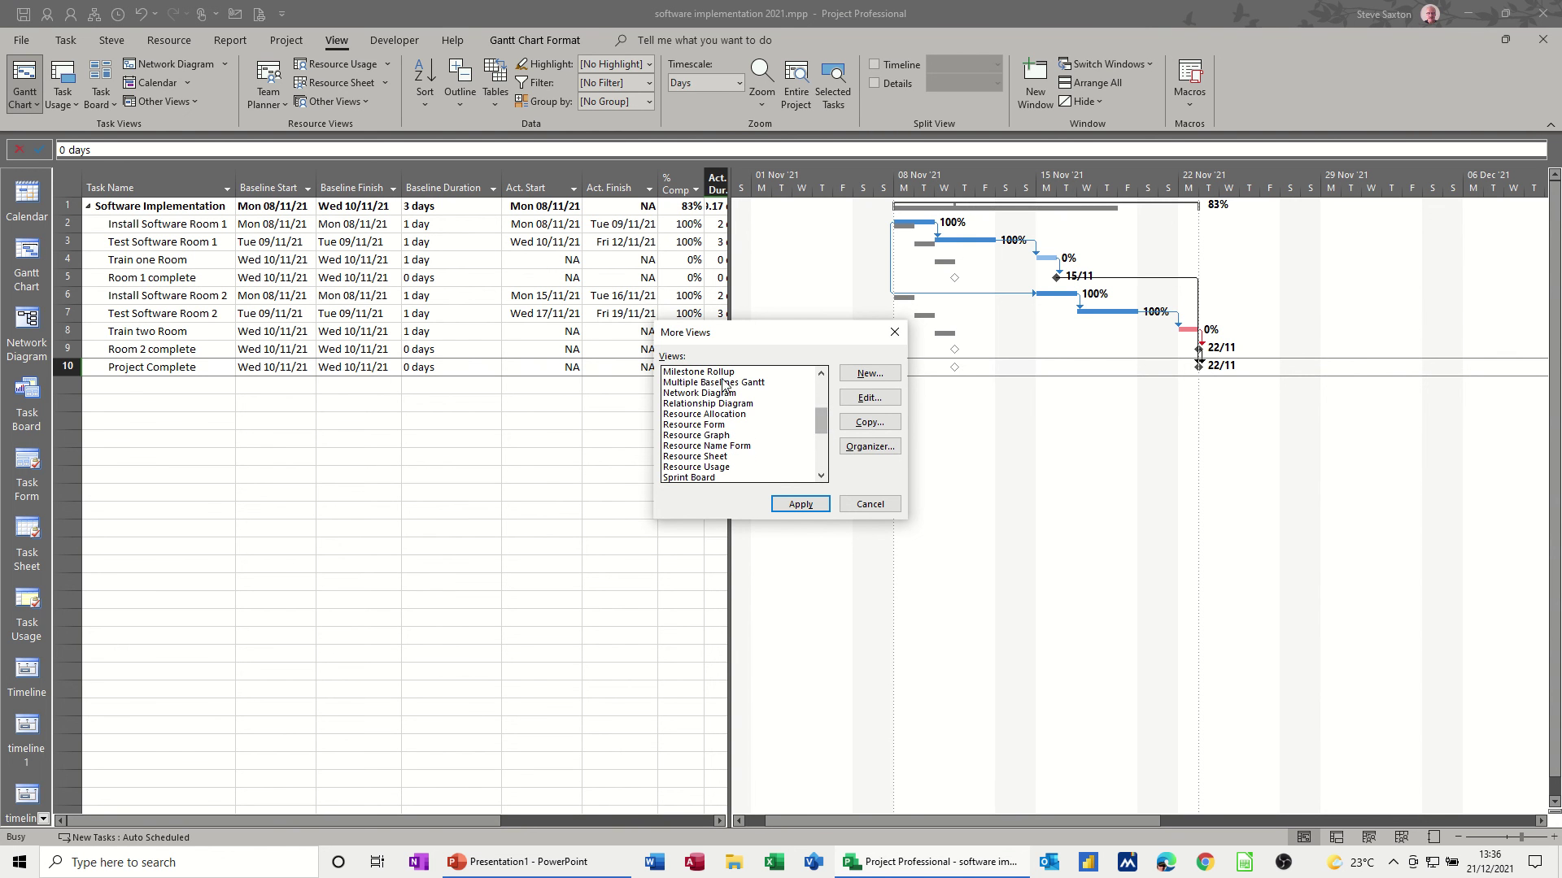
{"action": "left_click", "coordinate": [683, 384]}
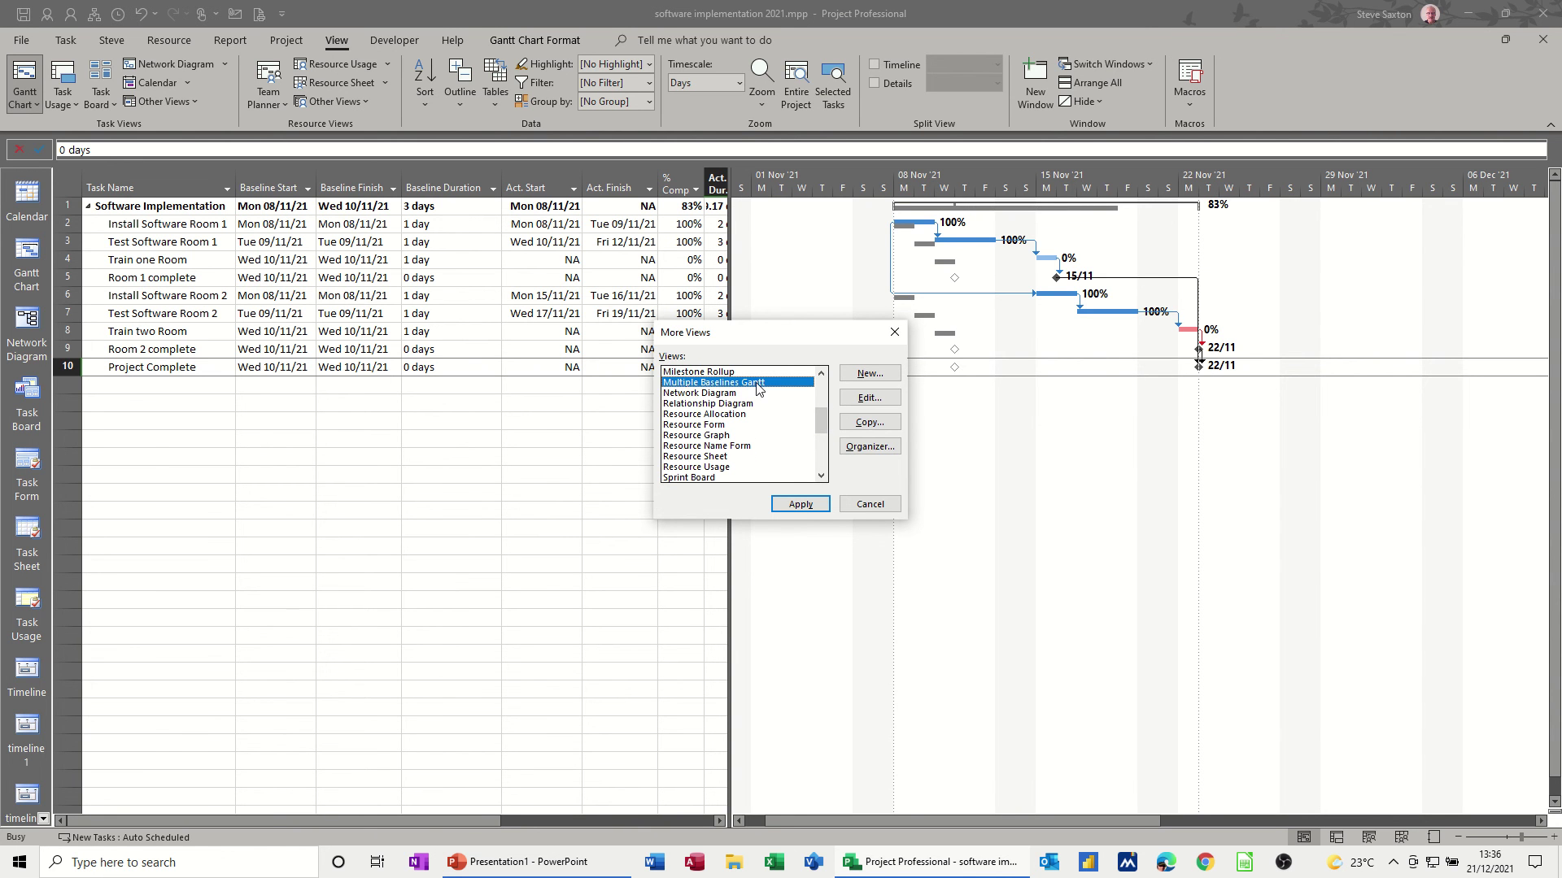
Apply Multiple Baselines Gantt and scroll the chart to the Train one Room task's bars
{"action": "left_click", "coordinate": [800, 505]}
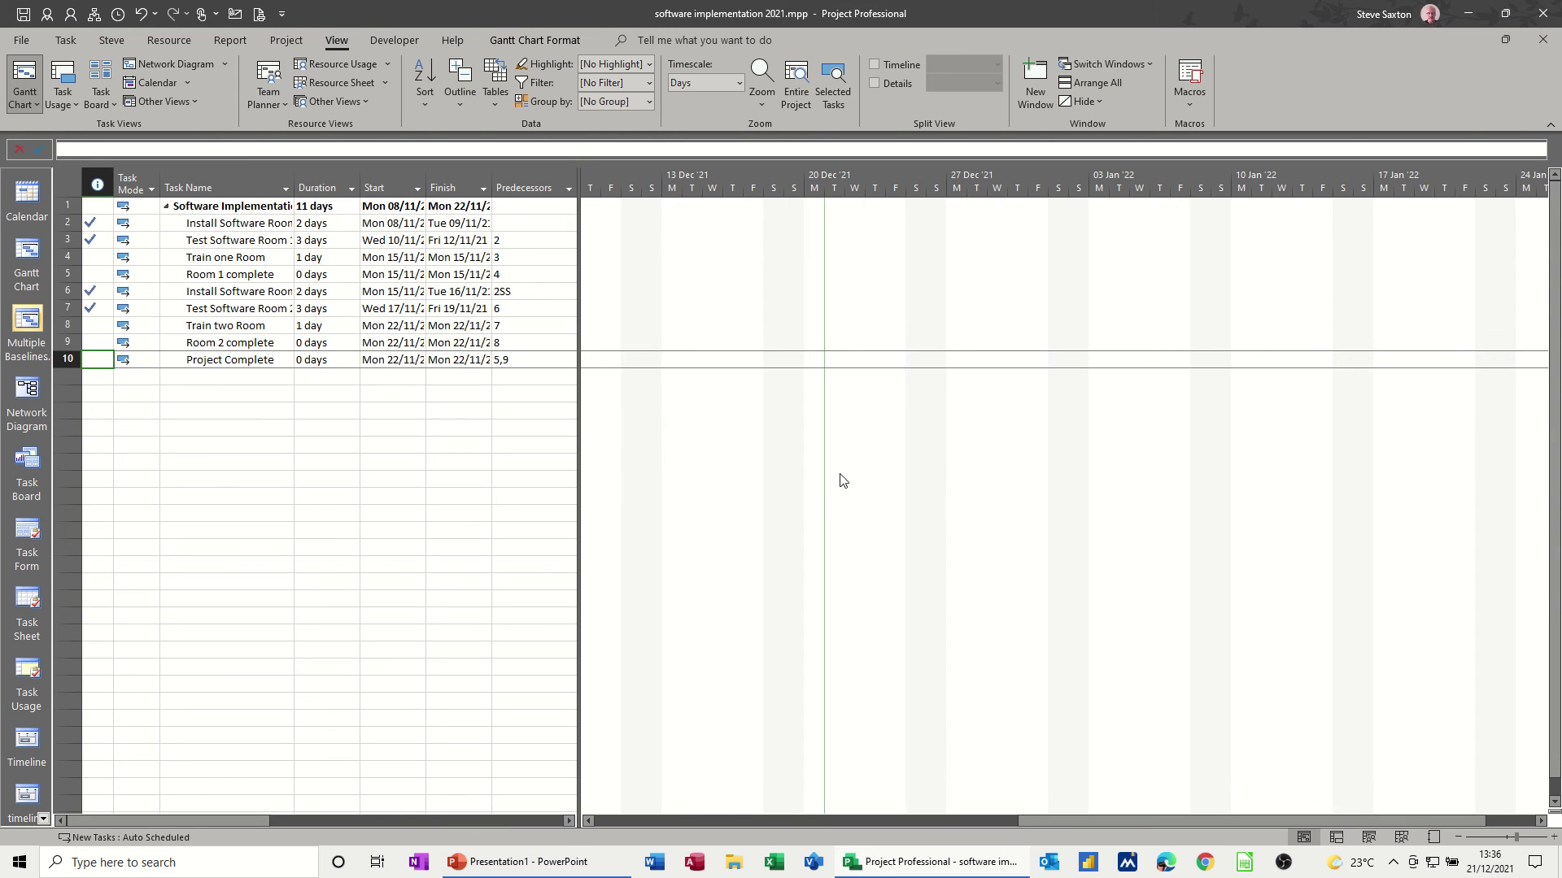
{"action": "left_click", "coordinate": [249, 258]}
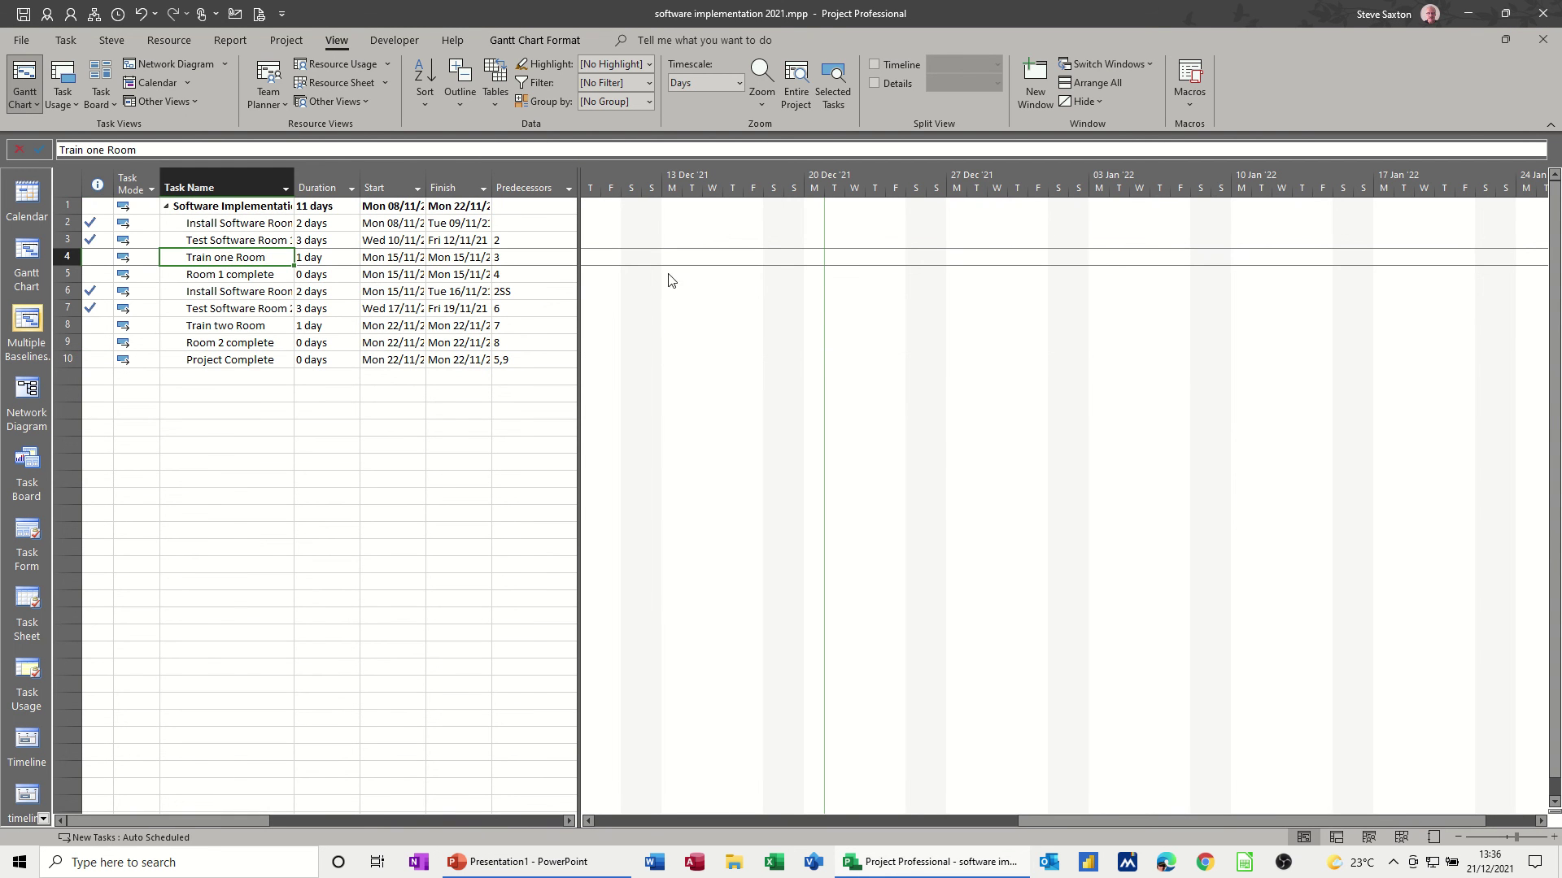
{"action": "left_click", "coordinate": [63, 41]}
{"action": "left_click", "coordinate": [1173, 81]}
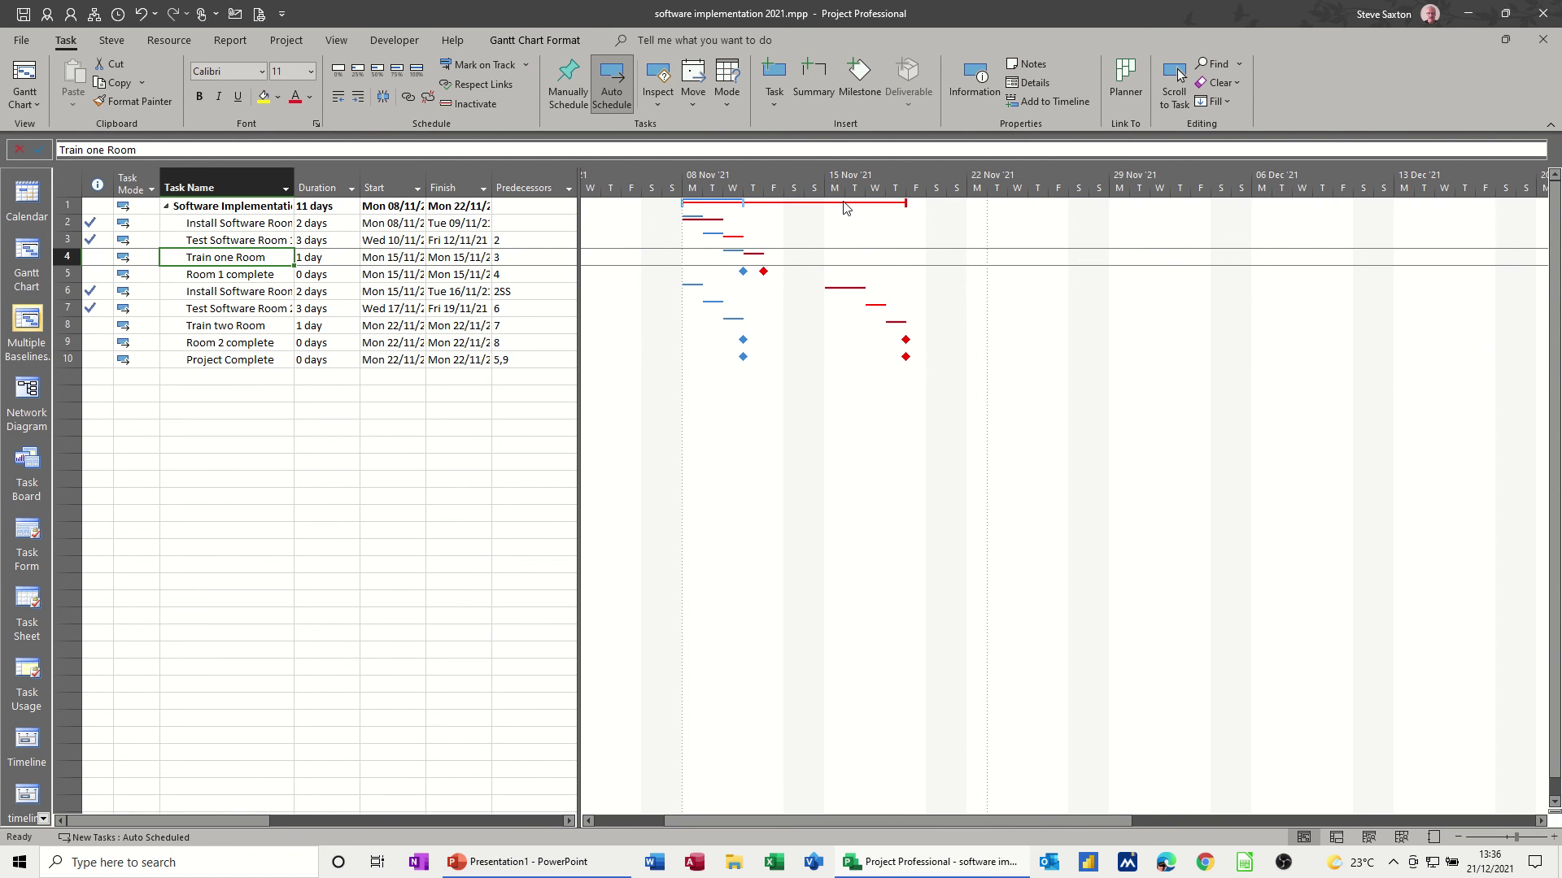
{"action": "mouse_move", "coordinate": [843, 207]}
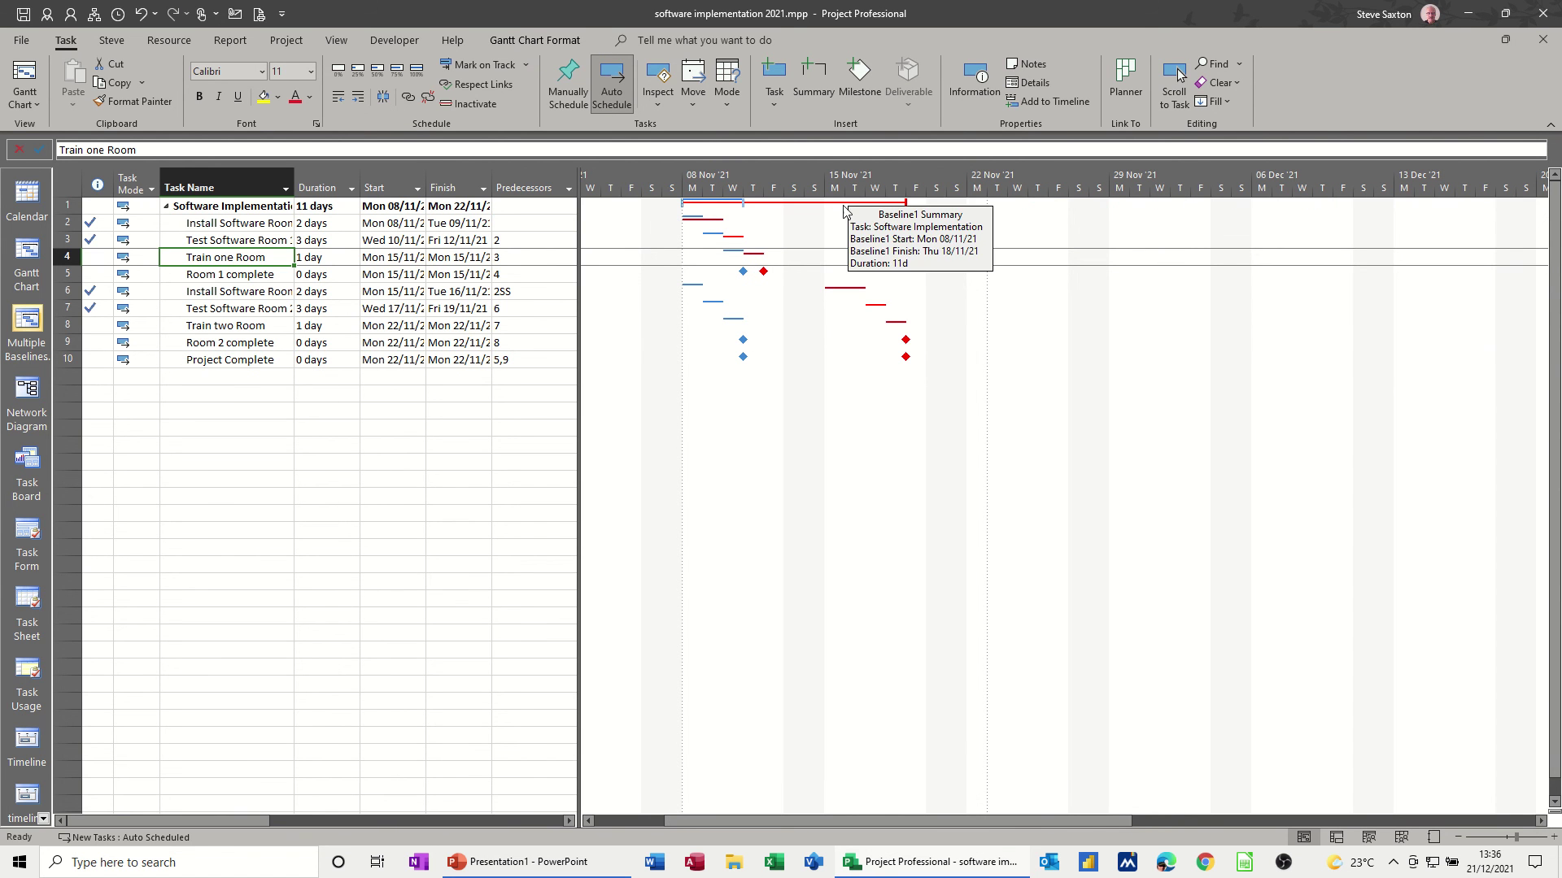
Label the red summary bar on the right with Baseline1 Cost (£1,580.00)
{"action": "double_click", "coordinate": [843, 207]}
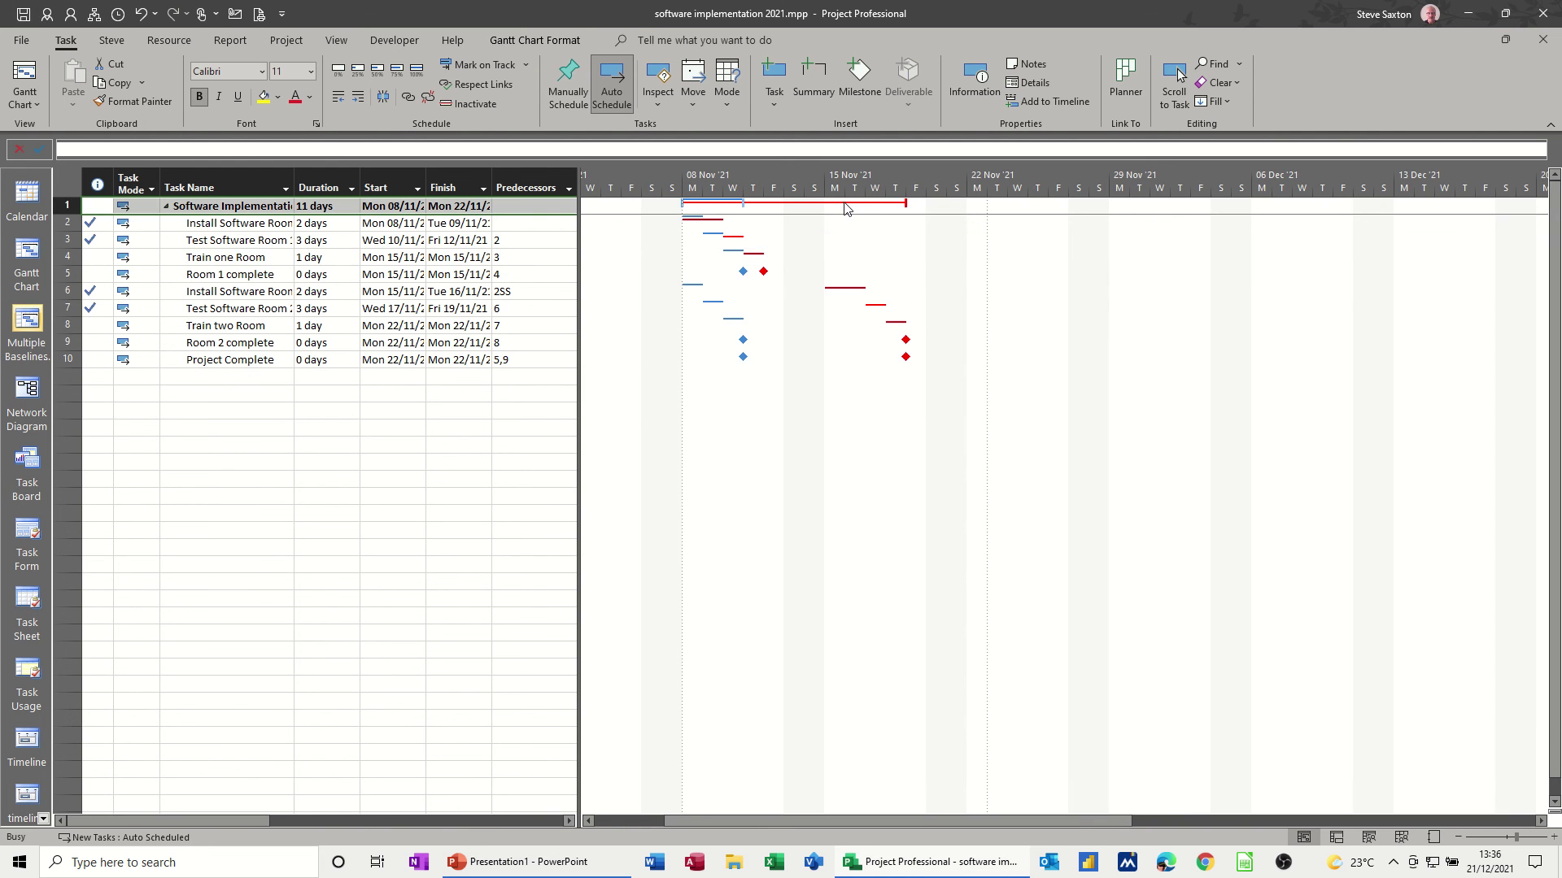
{"action": "left_click", "coordinate": [640, 342]}
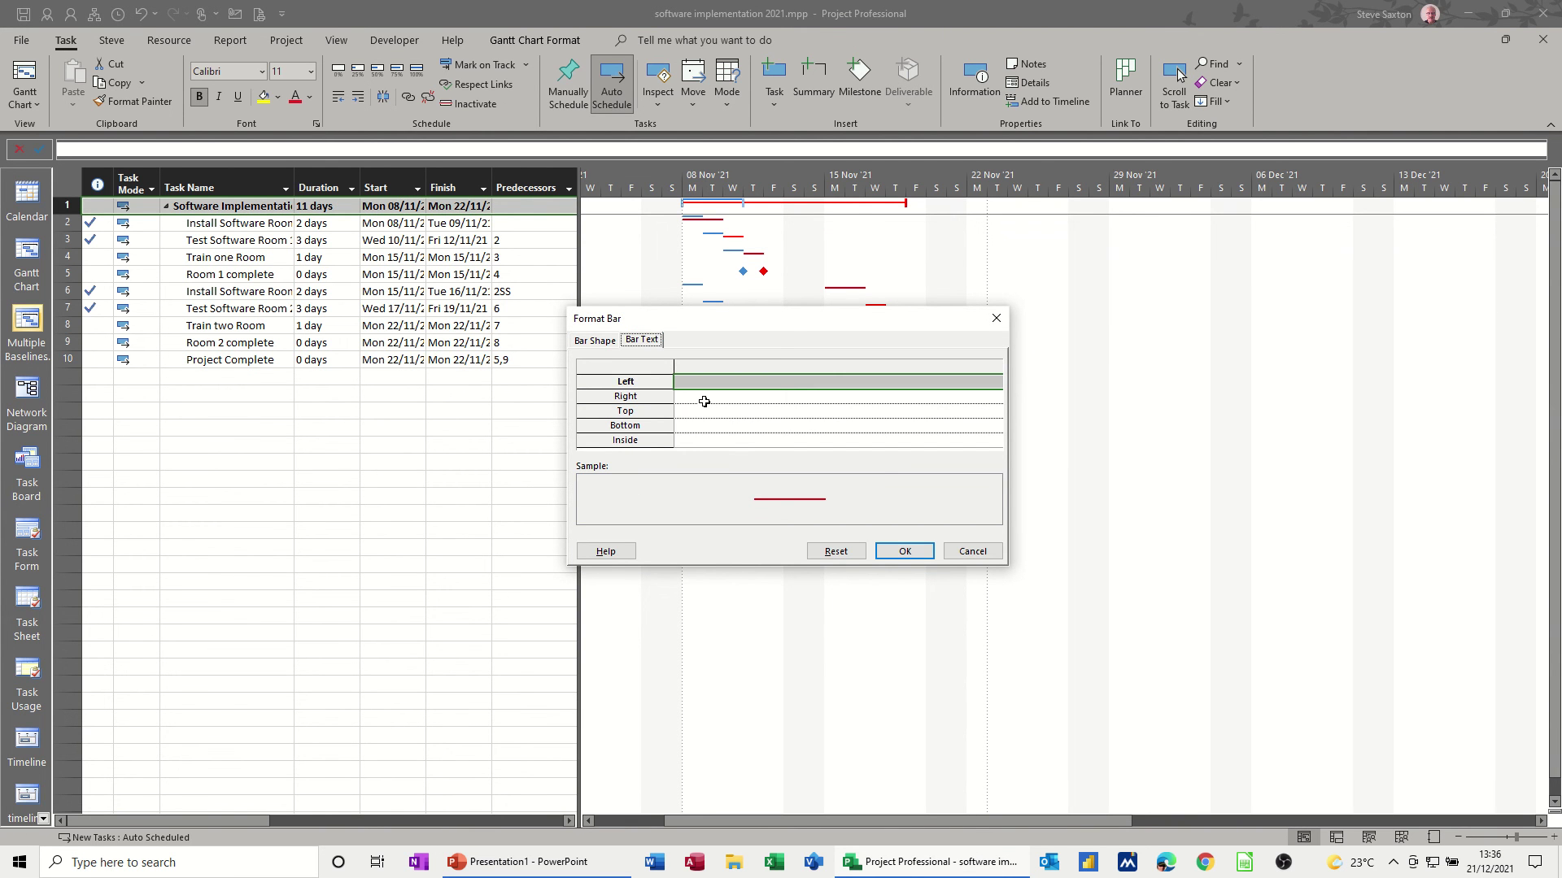
{"action": "left_click", "coordinate": [705, 398]}
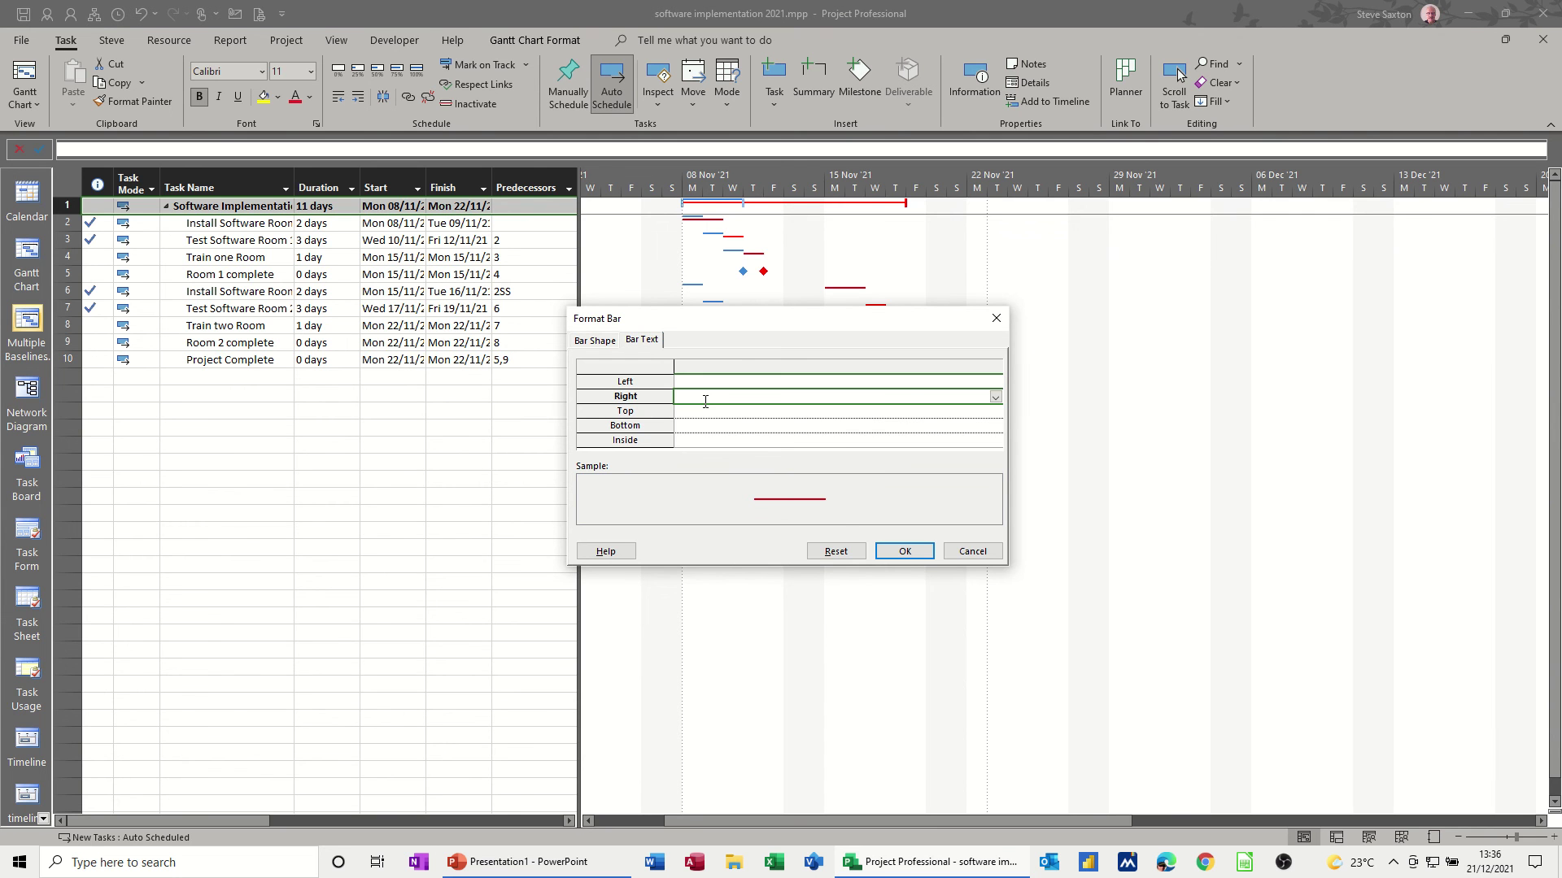
{"action": "type", "text": "Baseline"}
{"action": "key", "text": "BackSpace"}
{"action": "type", "text": "1 Cost"}
{"action": "left_click", "coordinate": [904, 551]}
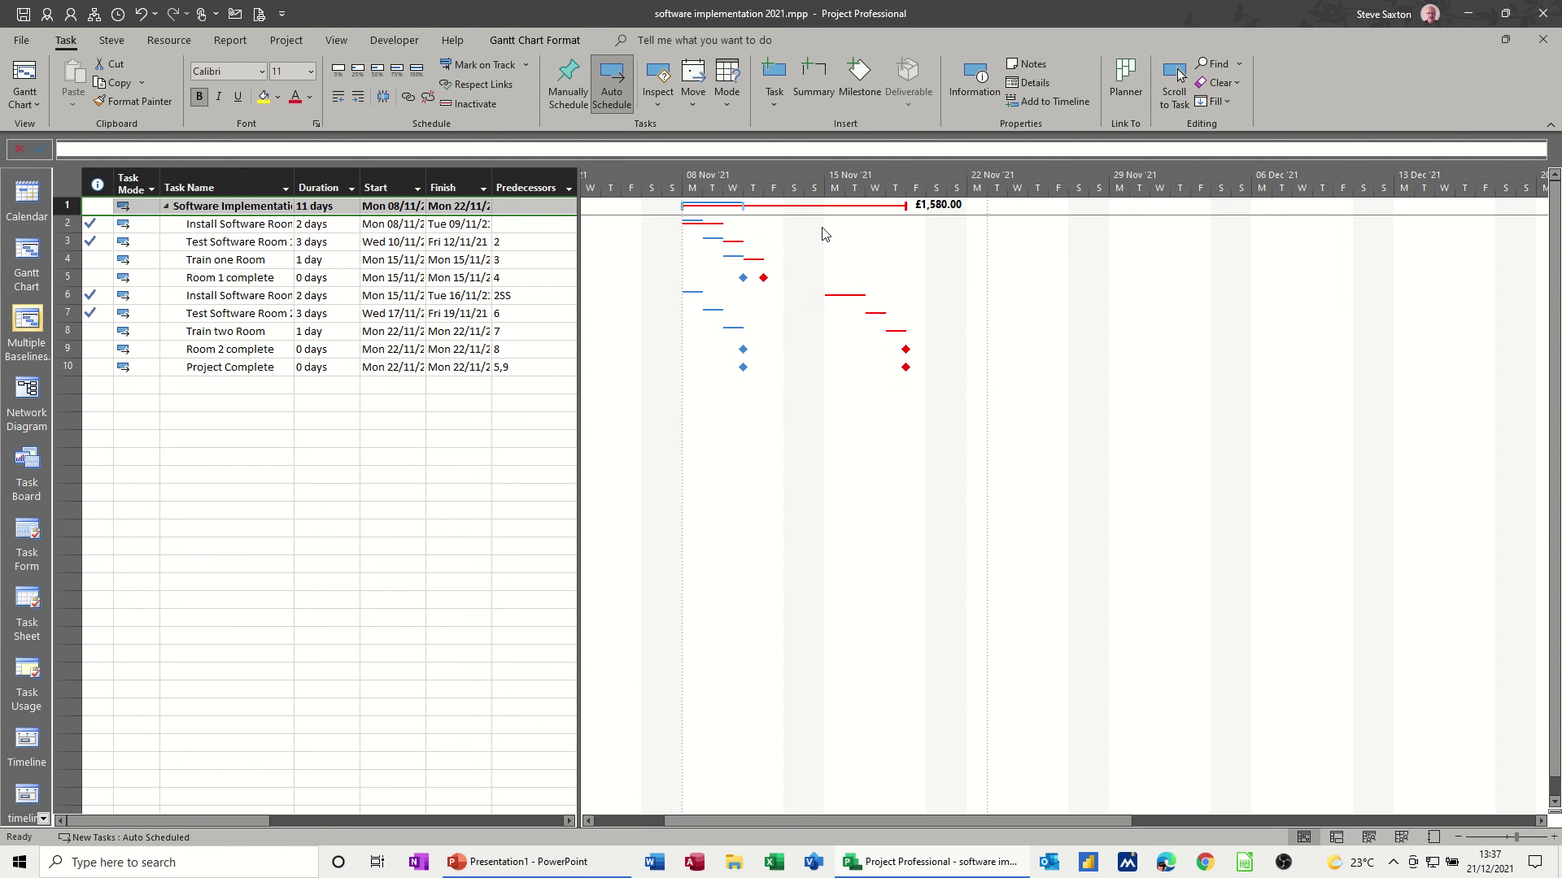
Label the blue baseline summary bar on the right with Baseline Cost (£1,324.00)
{"action": "double_click", "coordinate": [728, 206]}
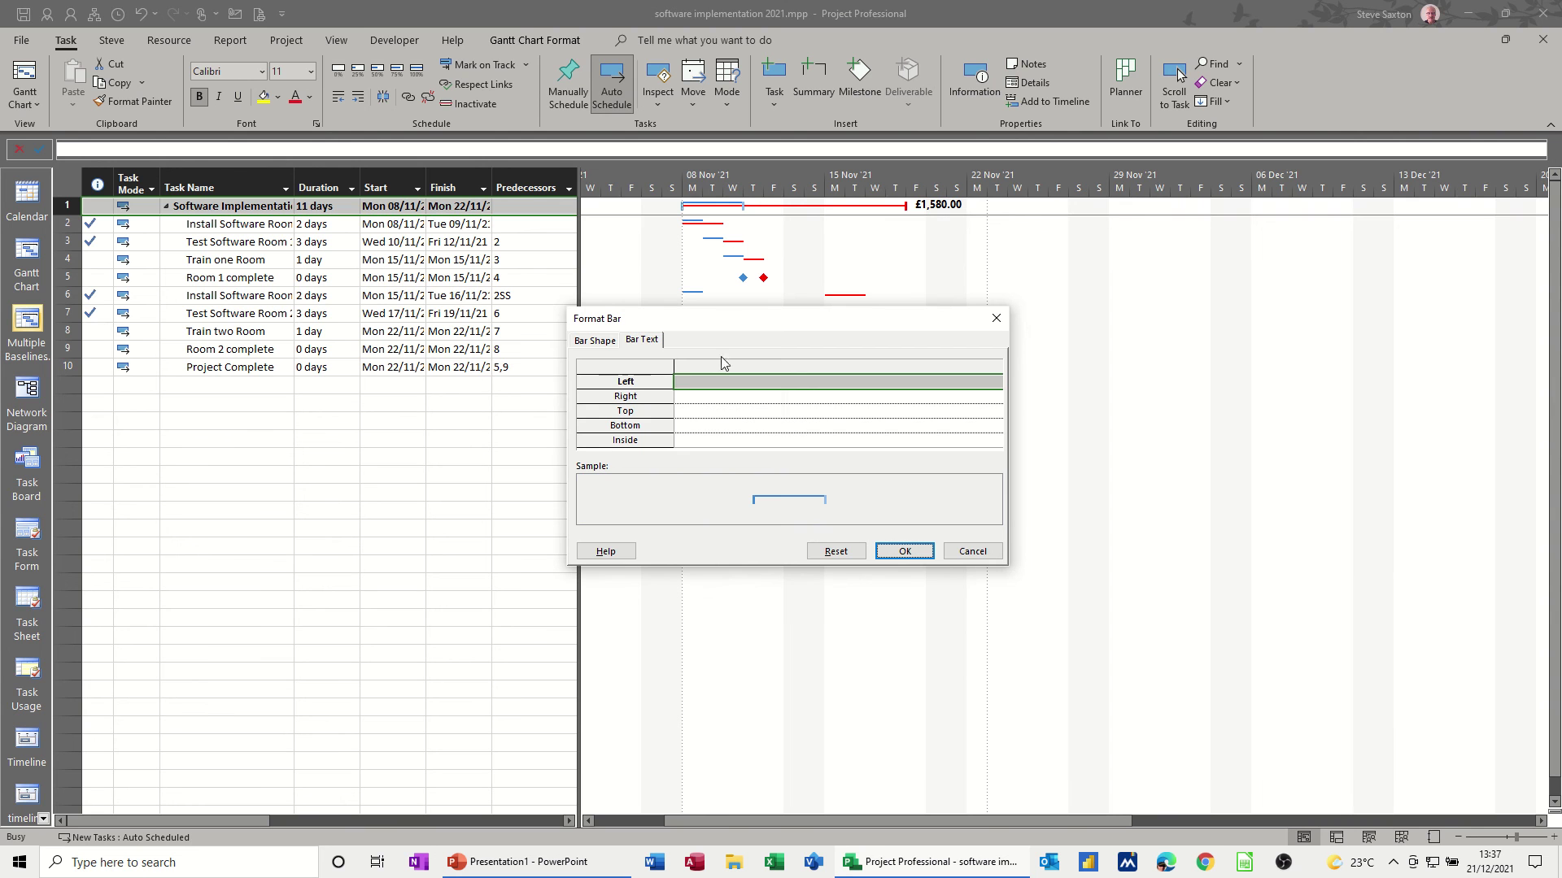
{"action": "left_click", "coordinate": [691, 397]}
{"action": "type", "text": "B"}
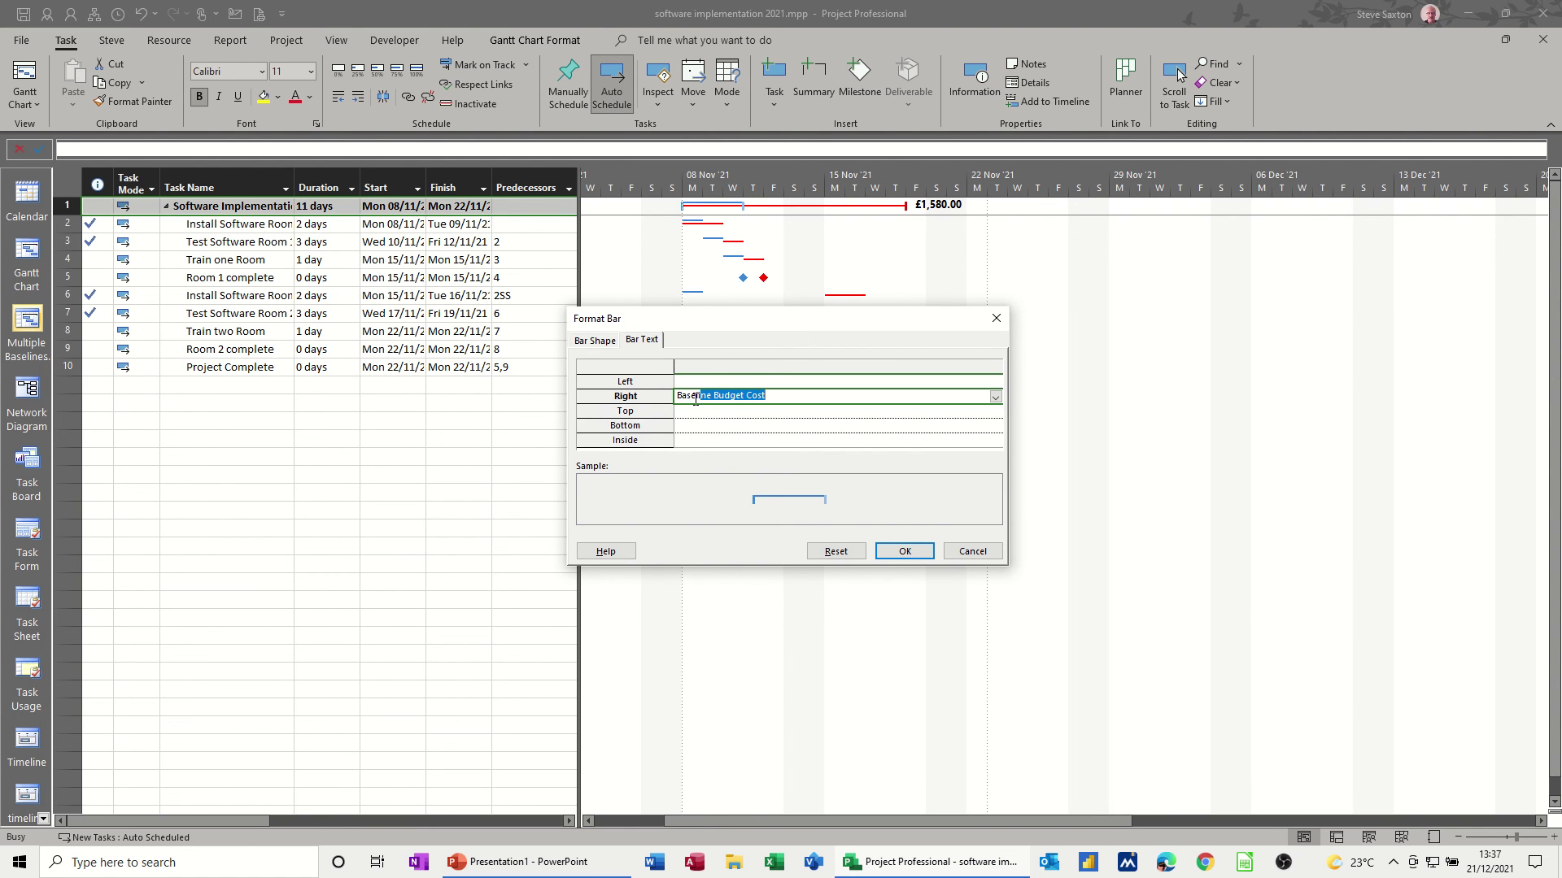
{"action": "type", "text": "aseline Cost"}
{"action": "left_click", "coordinate": [903, 551]}
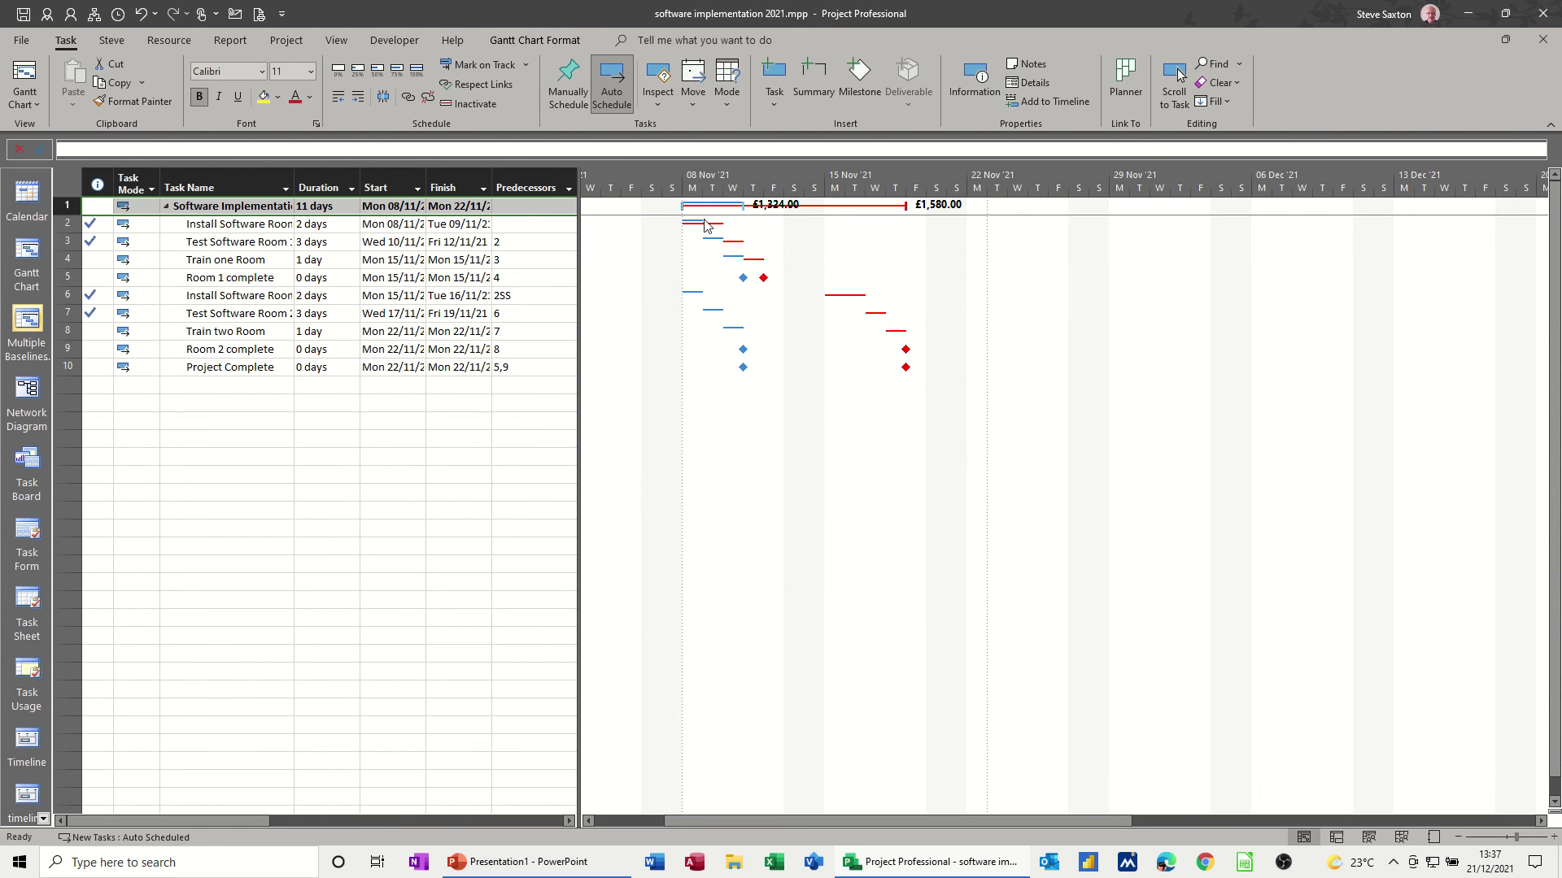
In Bar Styles, set the right-hand text of the Baseline1 bars to the task Name
{"action": "right_click", "coordinate": [865, 428]}
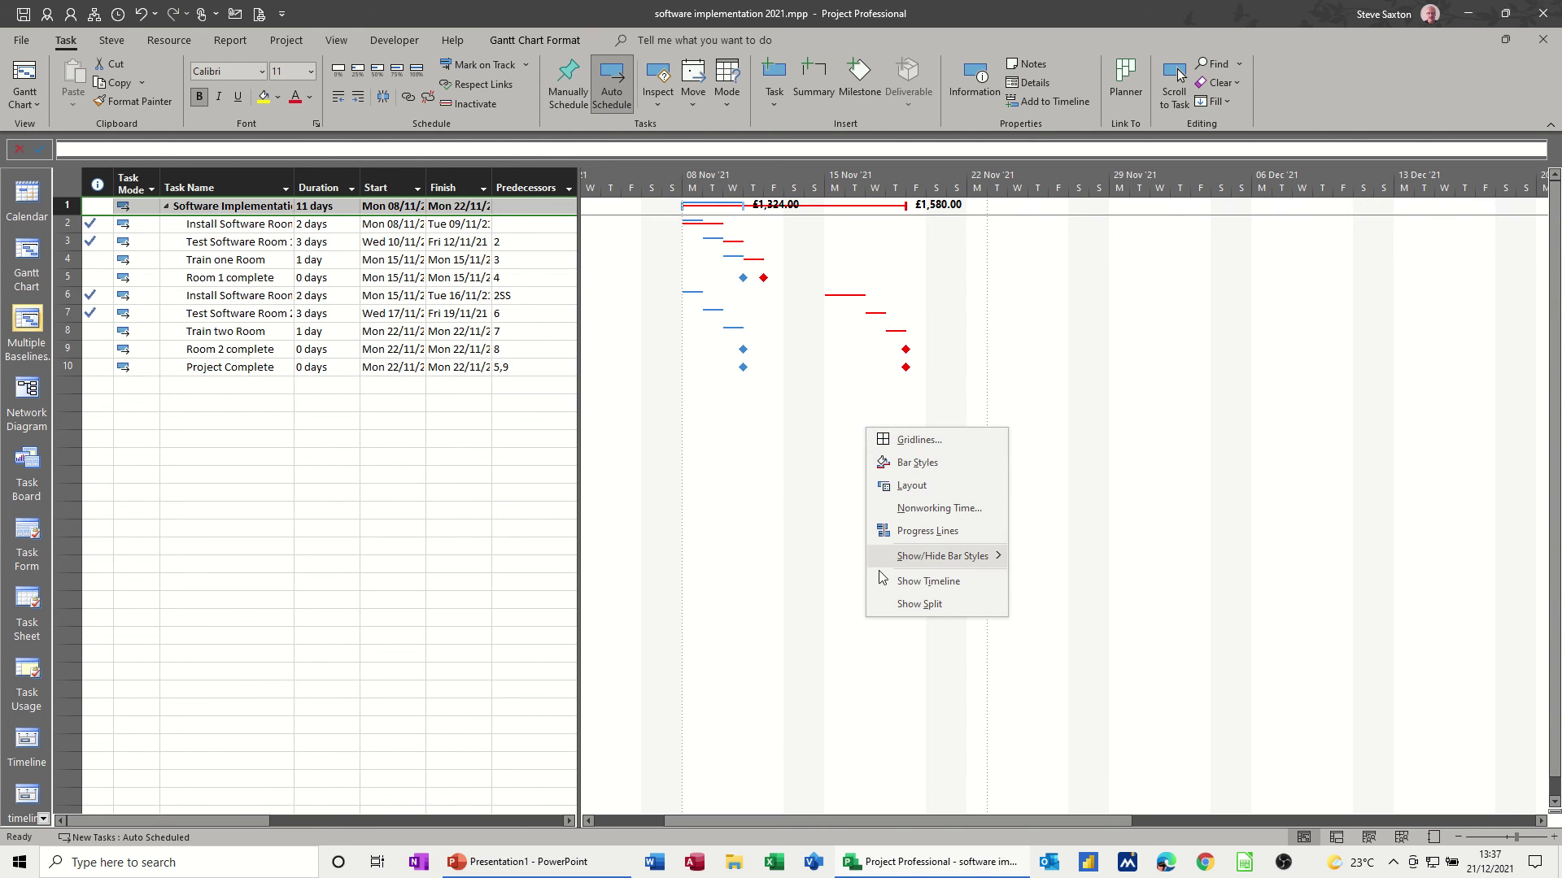
{"action": "left_click", "coordinate": [861, 406]}
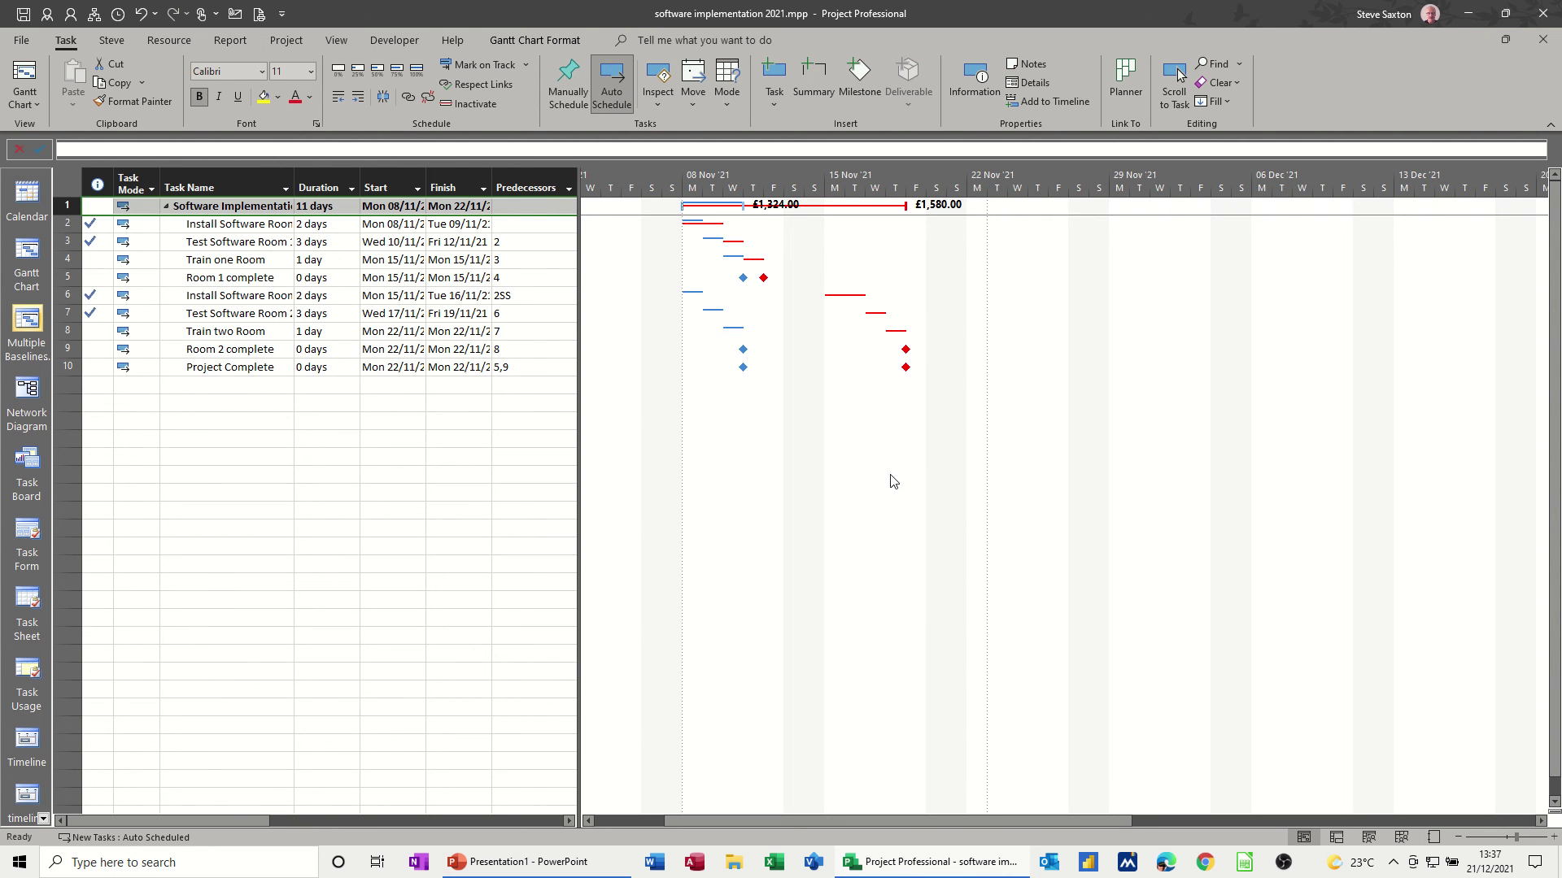
{"action": "double_click", "coordinate": [857, 410]}
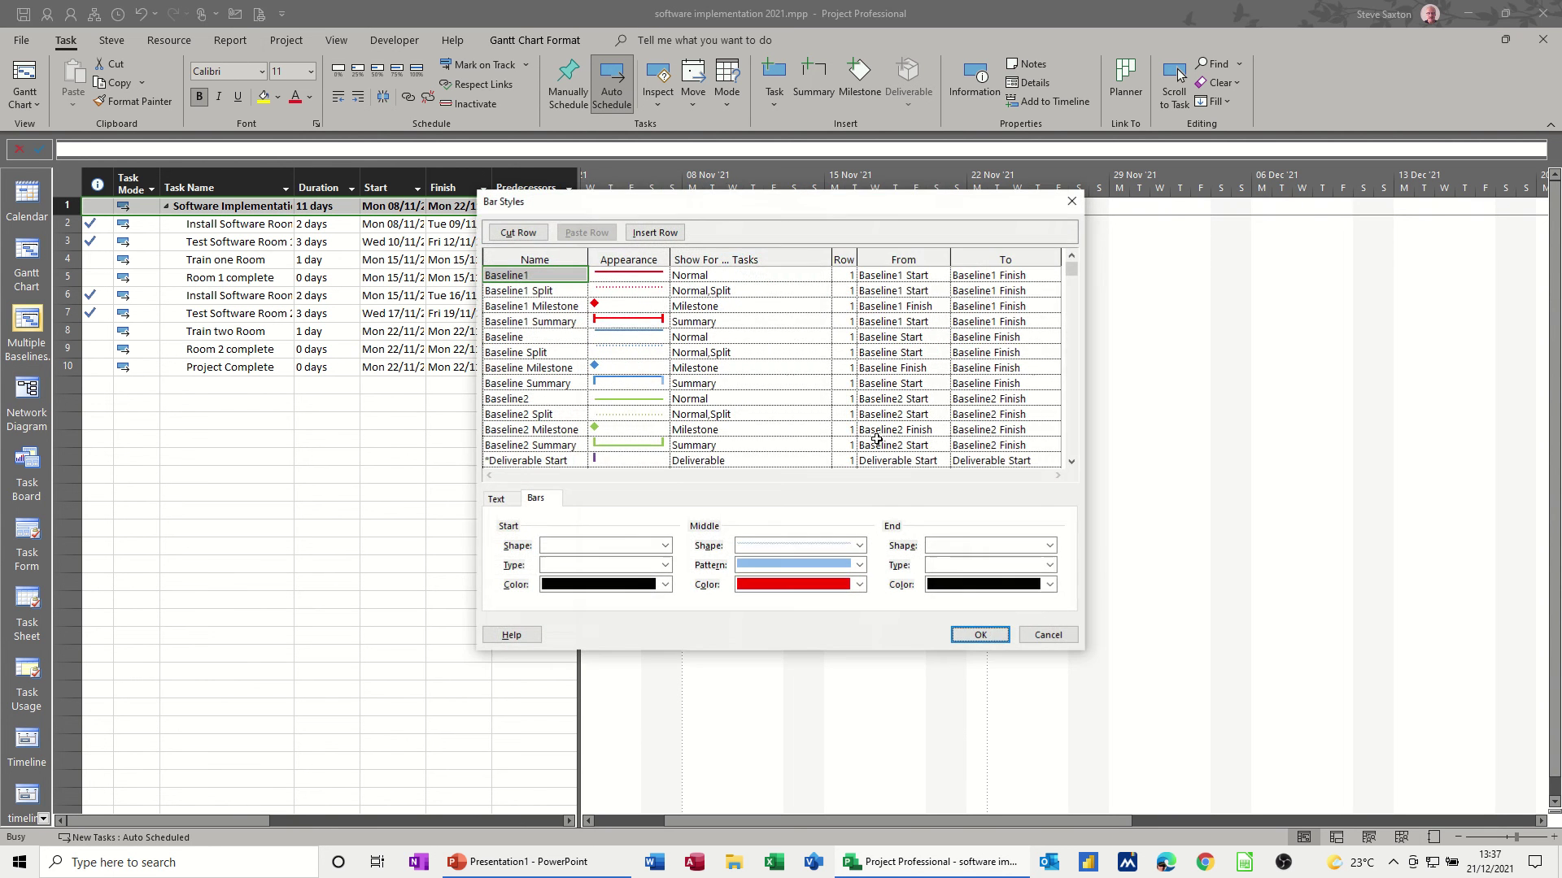
{"action": "left_click", "coordinate": [505, 502]}
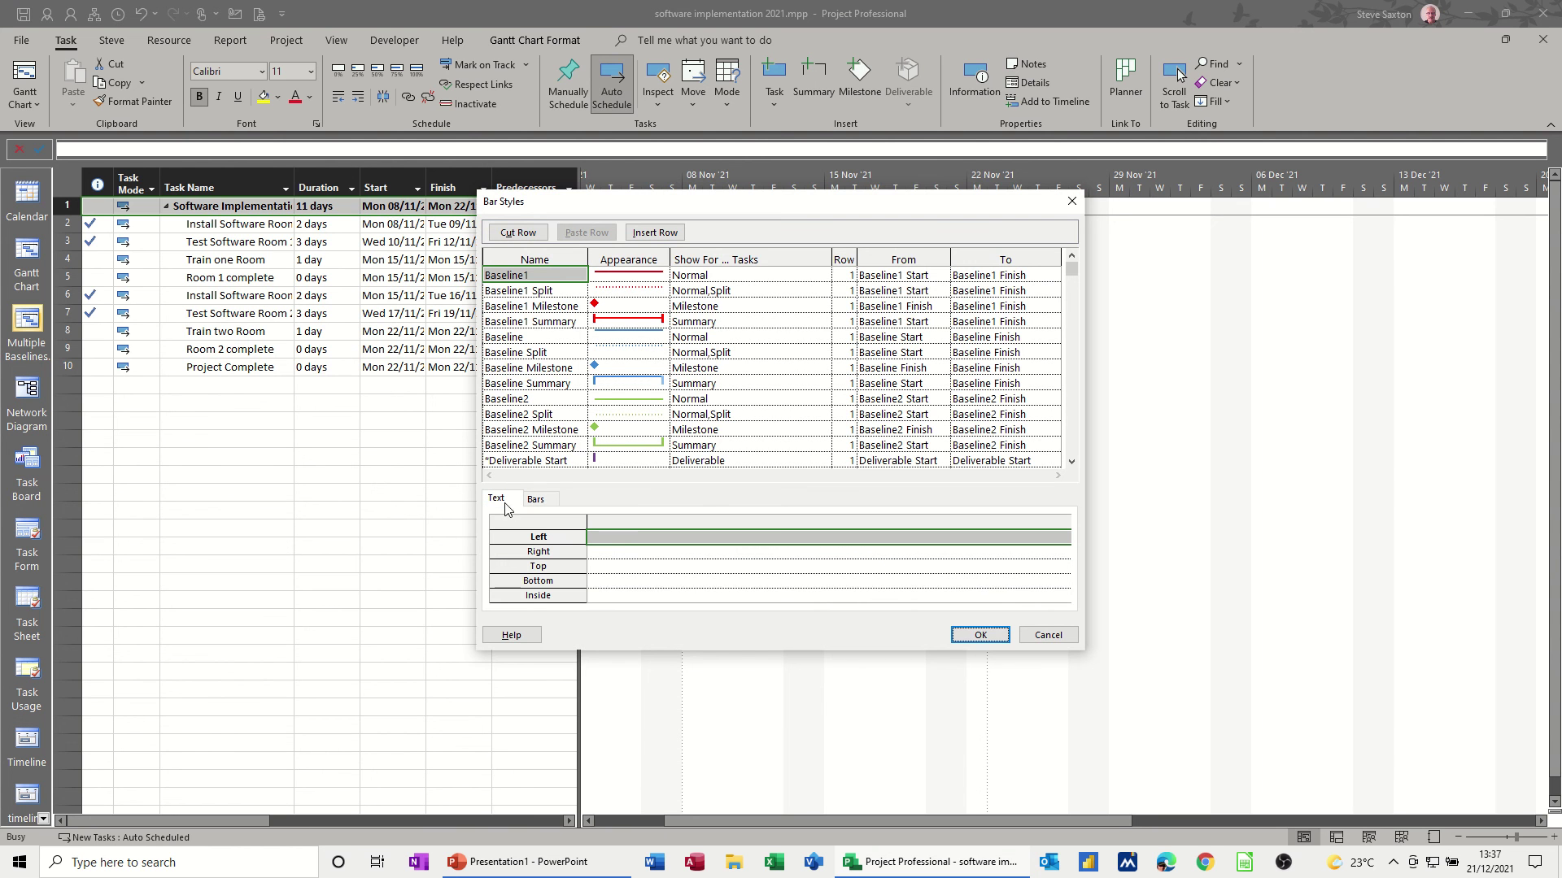
{"action": "left_click", "coordinate": [642, 557]}
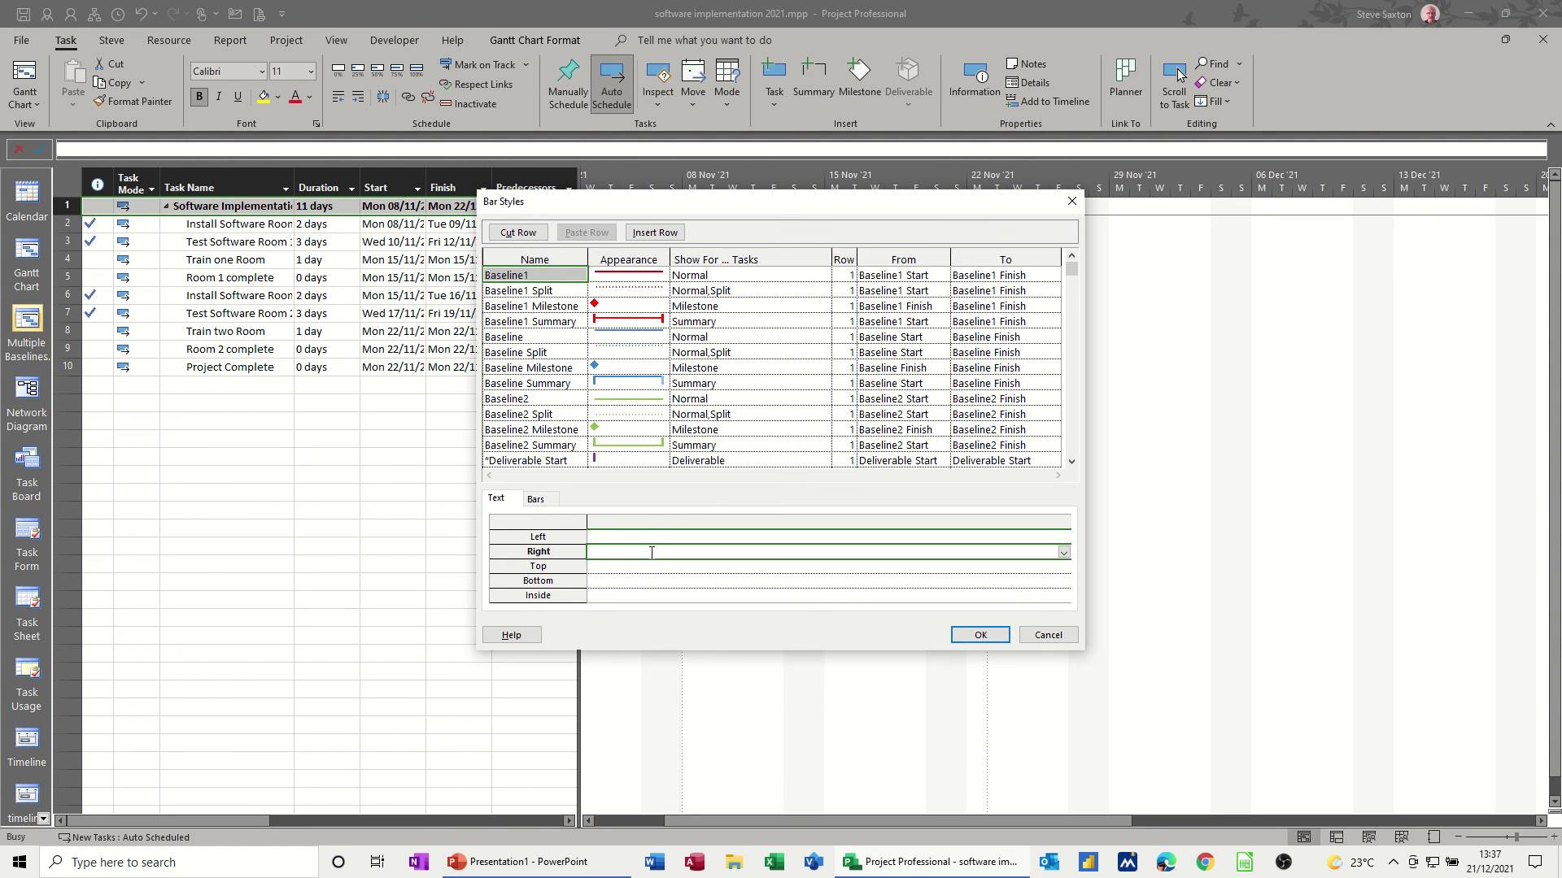
{"action": "type", "text": "Name"}
{"action": "left_click", "coordinate": [979, 635]}
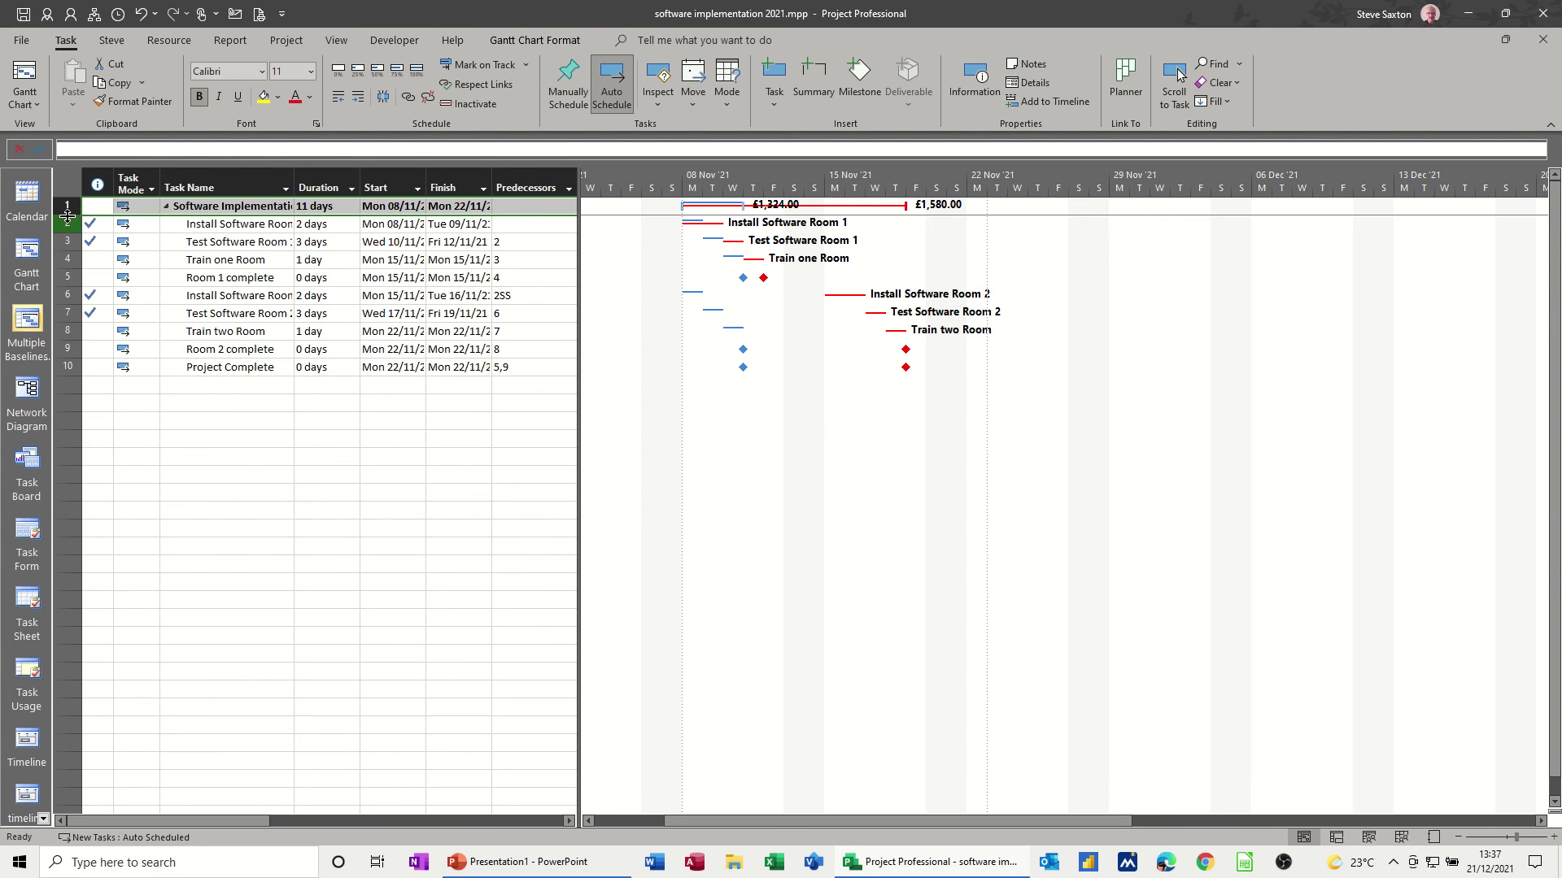
Increase row 1's height so the summary task wraps, then select both Test Software Room tasks
{"action": "left_click_drag", "start_coordinate": [68, 215], "coordinate": [68, 244]}
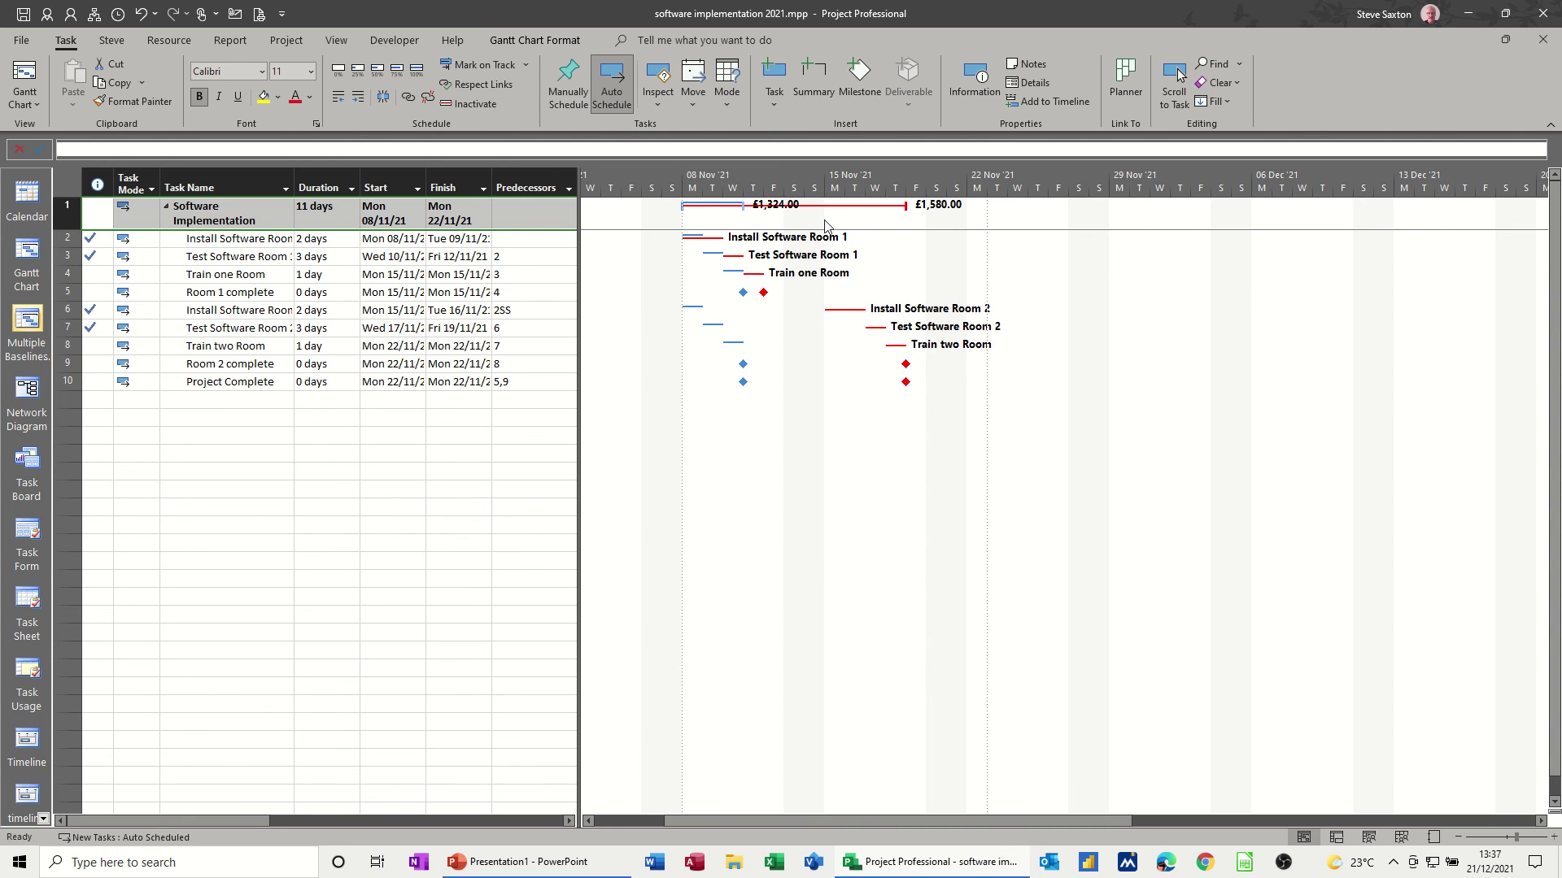
{"action": "left_click", "coordinate": [245, 260]}
{"action": "left_click", "coordinate": [248, 323]}
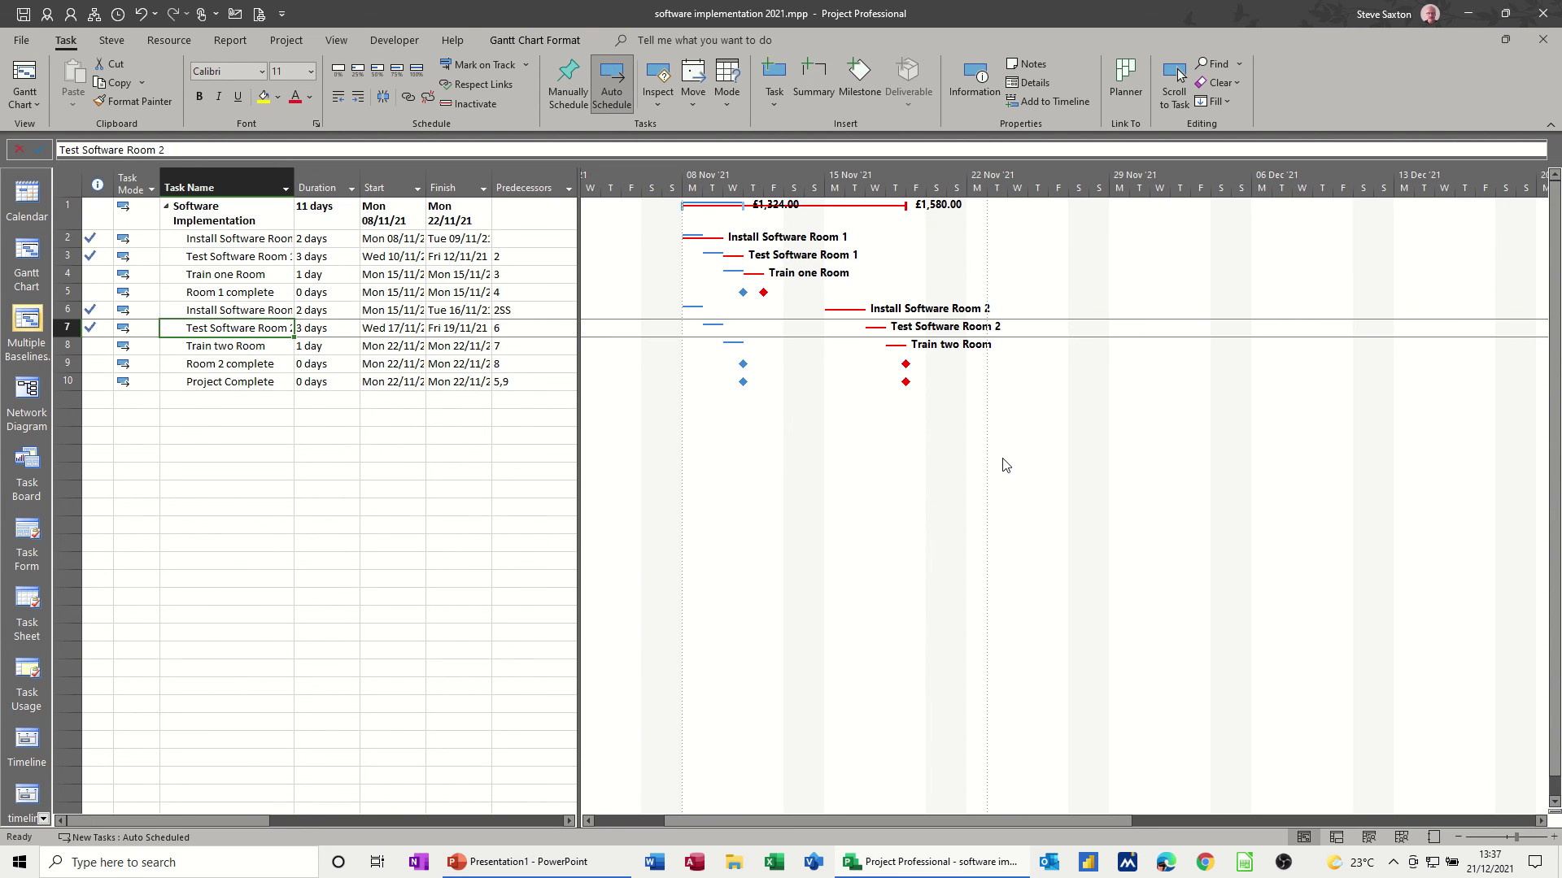